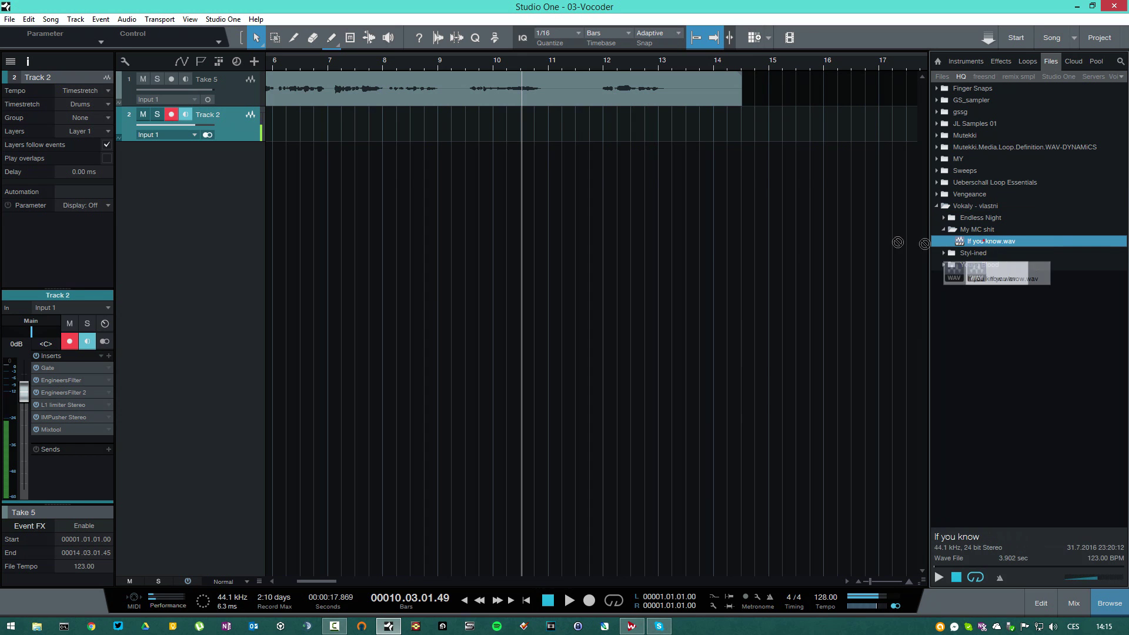
Bring If you know.wav from the My MC shit folder into the arrangement on its own track and align it to bar 1
left_click_drag(991, 241, 277, 110)
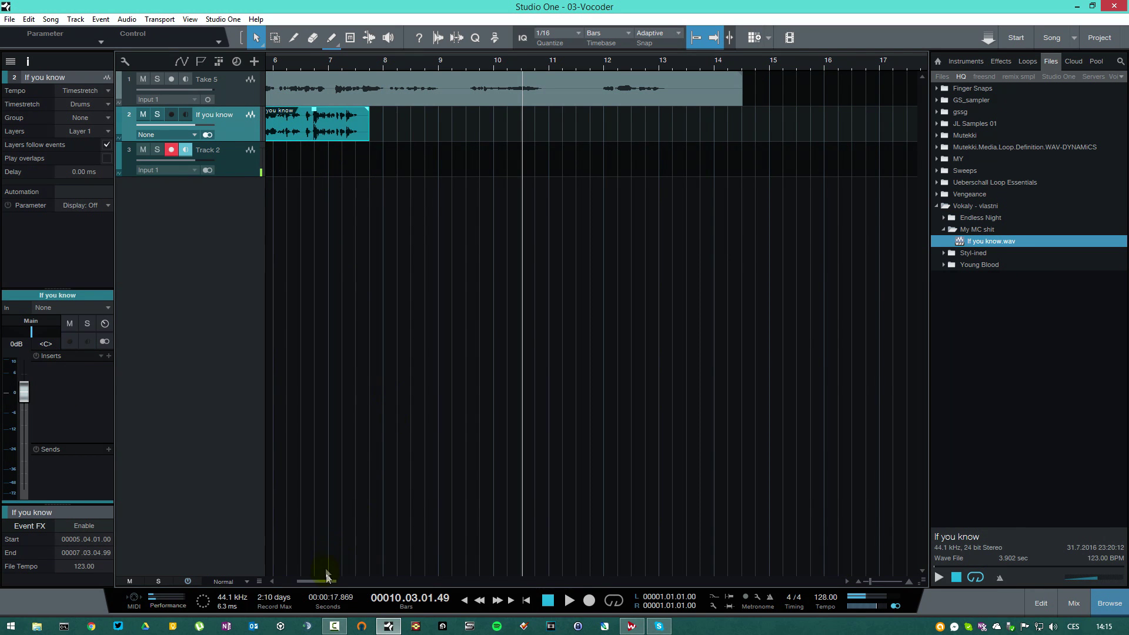
left_click_drag(327, 576, 311, 576)
left_click_drag(547, 122, 291, 127)
Solo the If you know track and play the vocal clip from the song start
key("s")
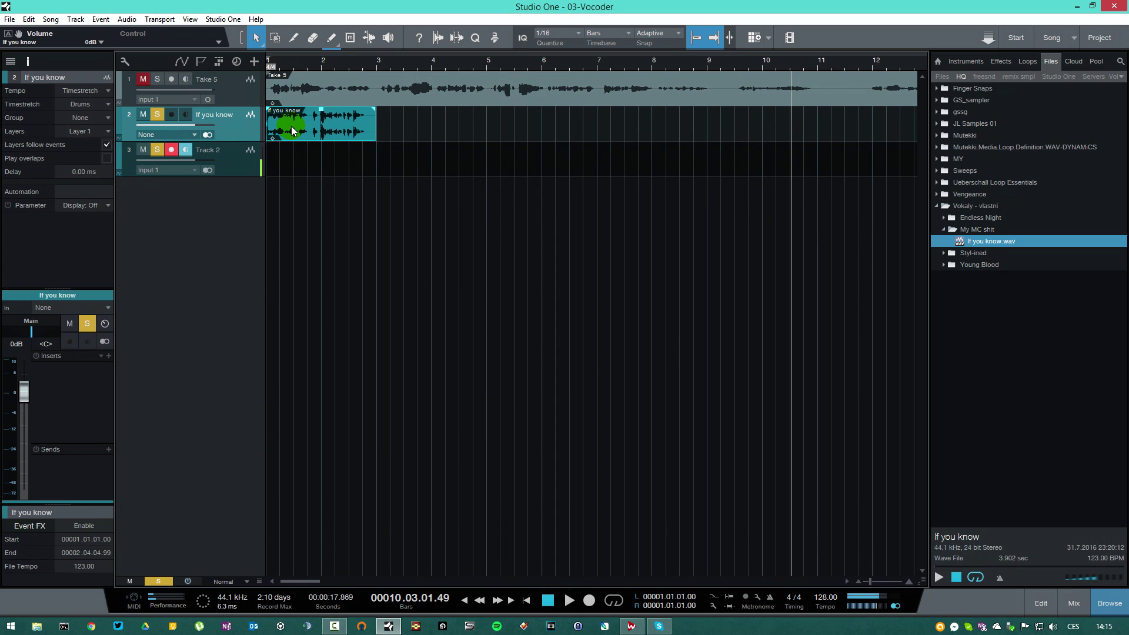
key("space")
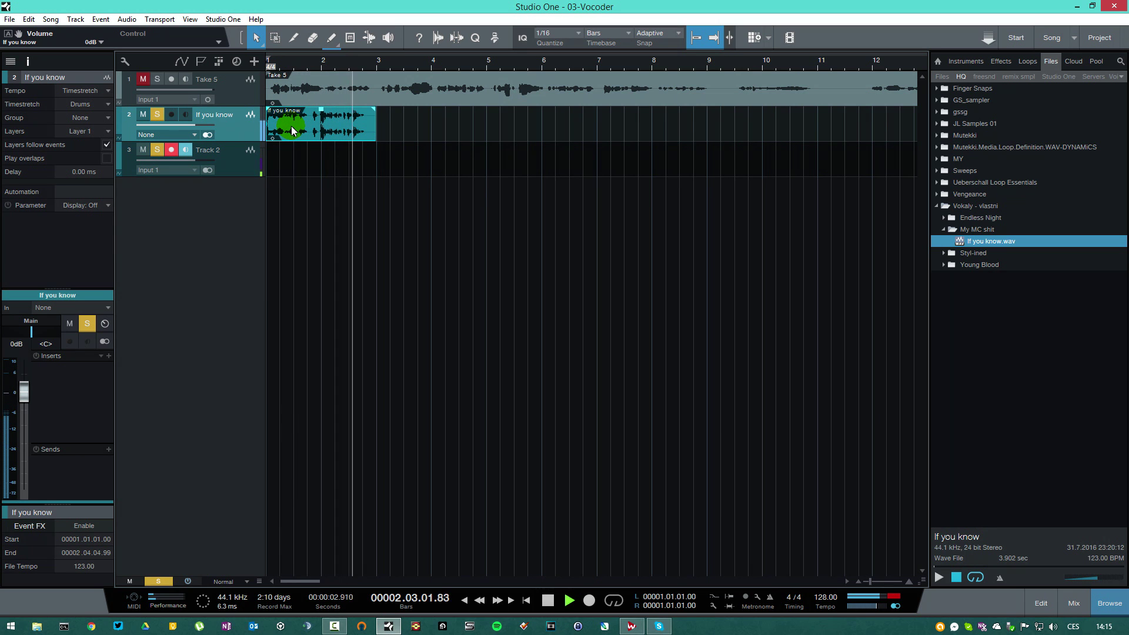
key("space")
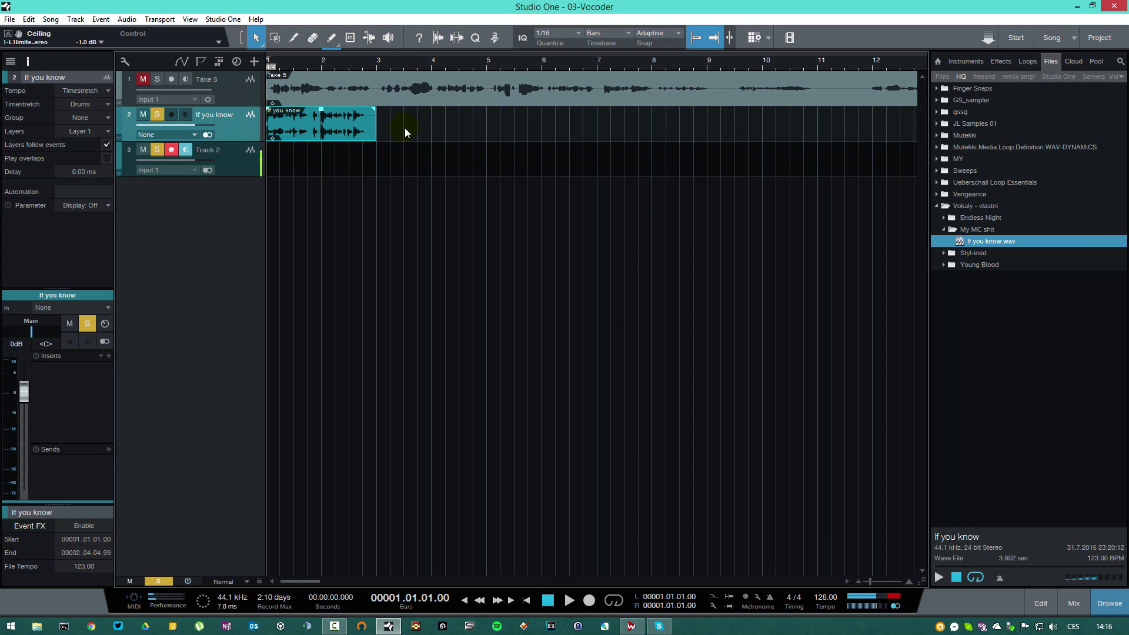
Set the loop range to the If you know clip, from bar 1 to bar 3, and toggle looping
left_click(344, 120)
key("p")
key("KP_Divide")
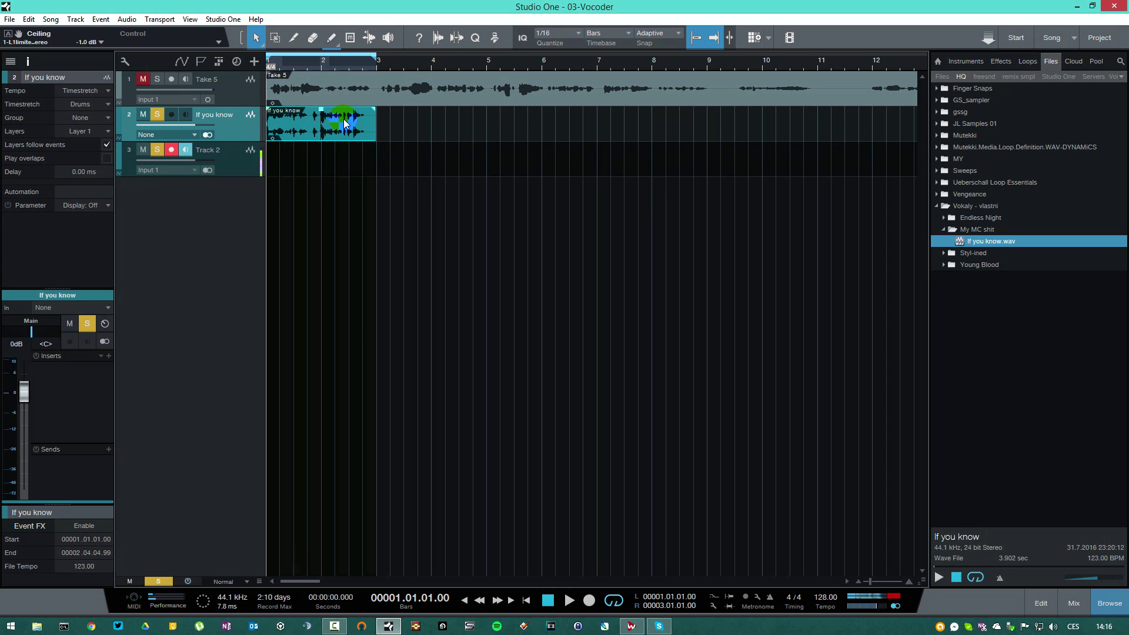
Insert the TAL-Vocoder-2 effect on the If you know track, look over its controls and close its window
left_click(109, 357)
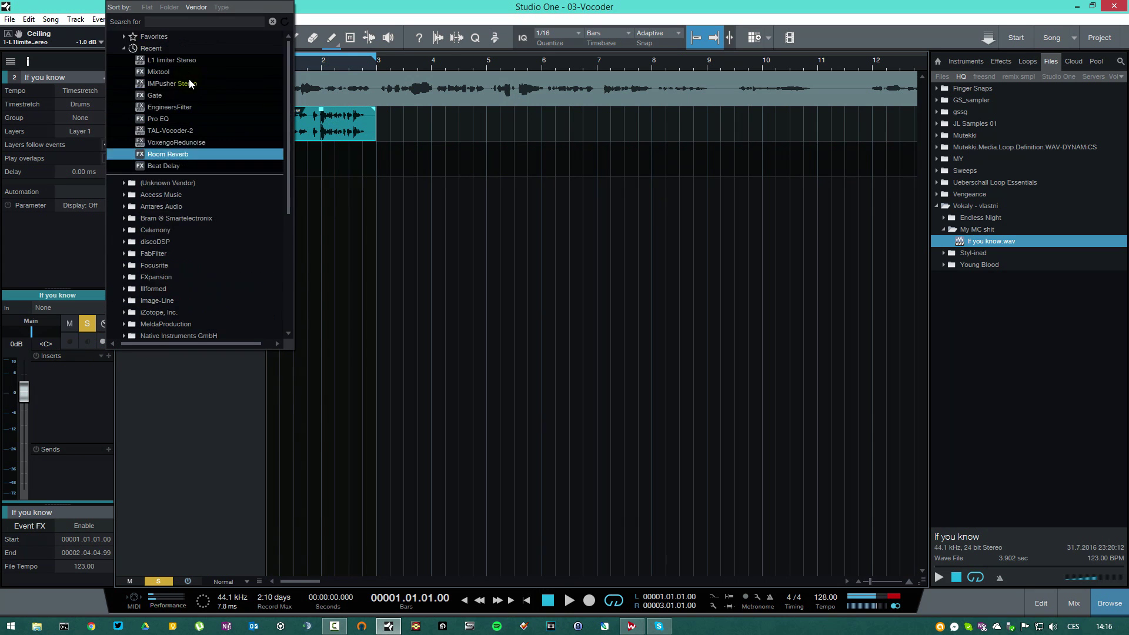
left_click(194, 131)
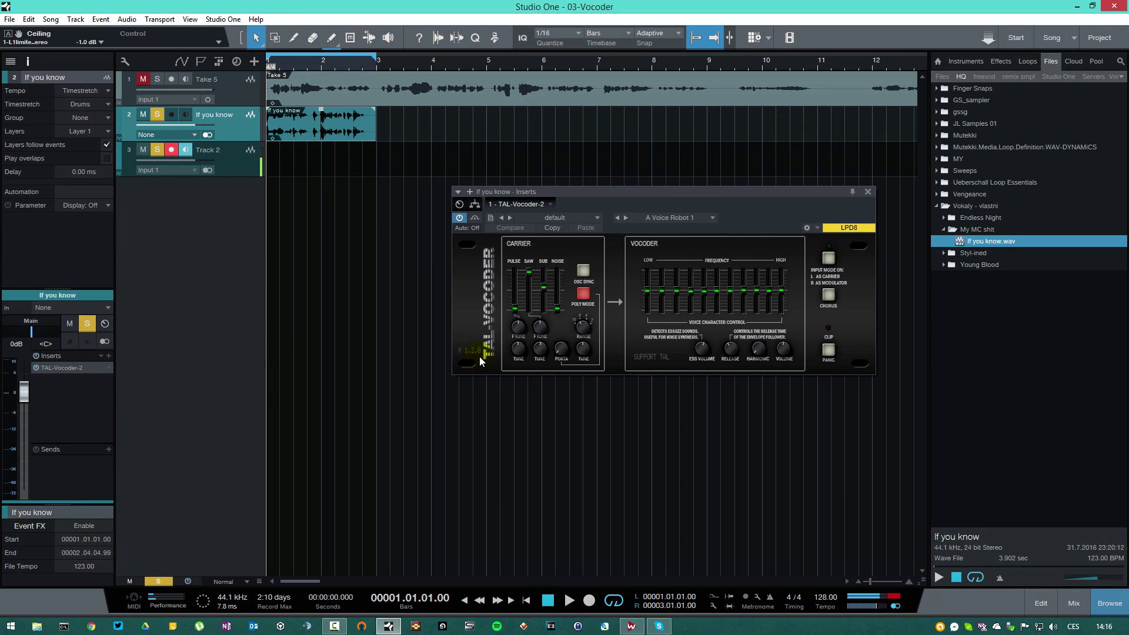
left_click_drag(774, 196, 795, 170)
left_click_drag(874, 167, 898, 61)
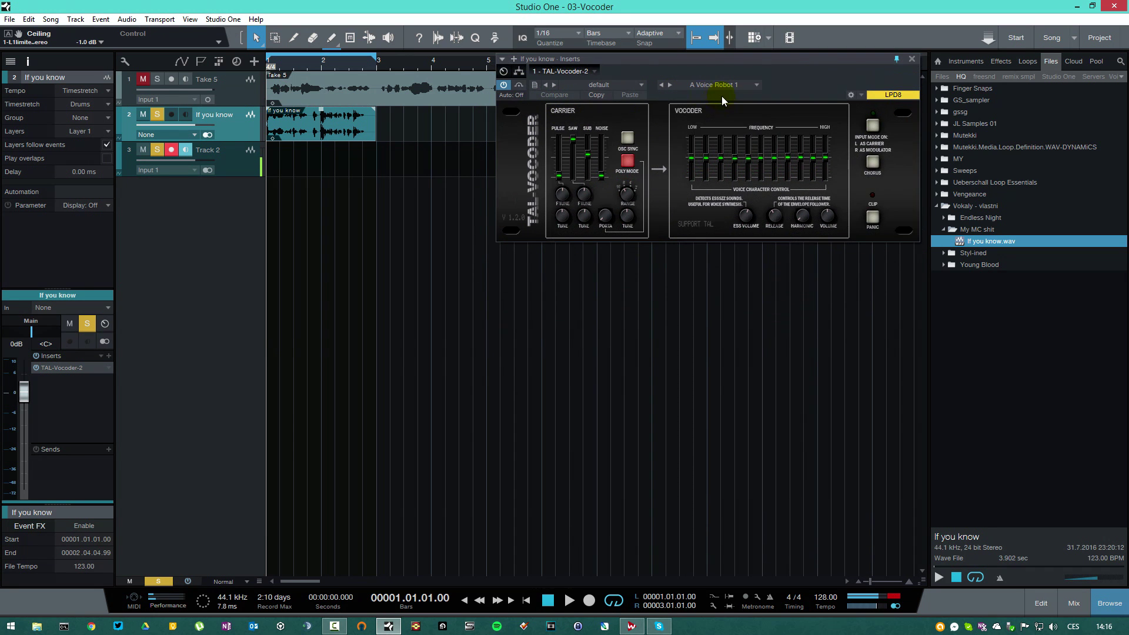
left_click(866, 158)
left_click(911, 59)
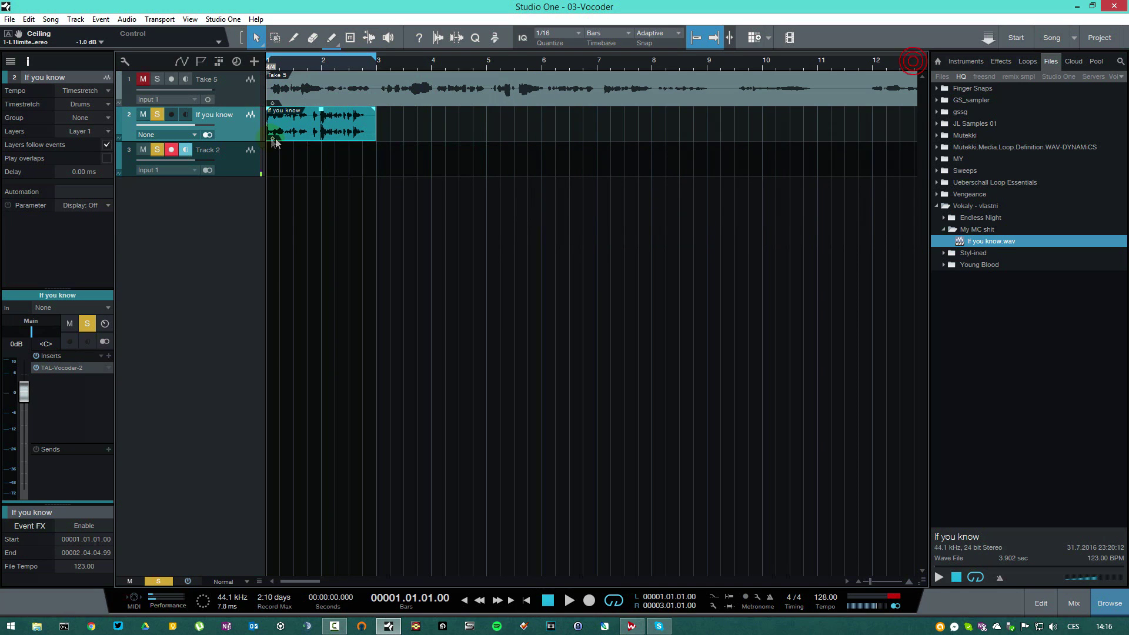
Add one instrument track named bass directly below the If you know track
right_click(243, 130)
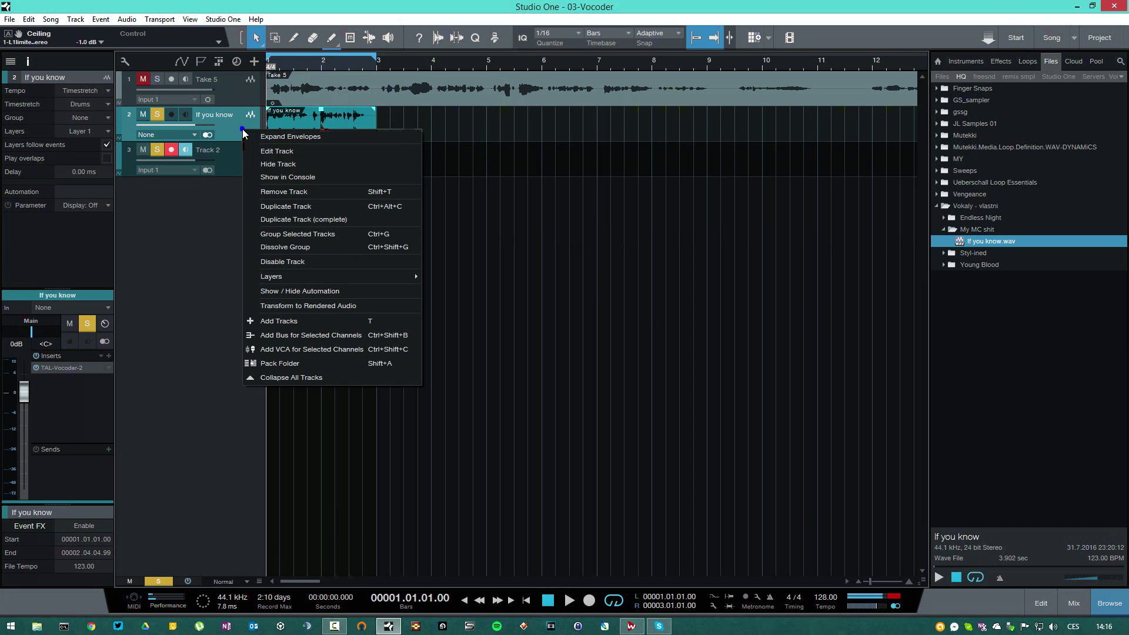
left_click(311, 325)
left_click(539, 276)
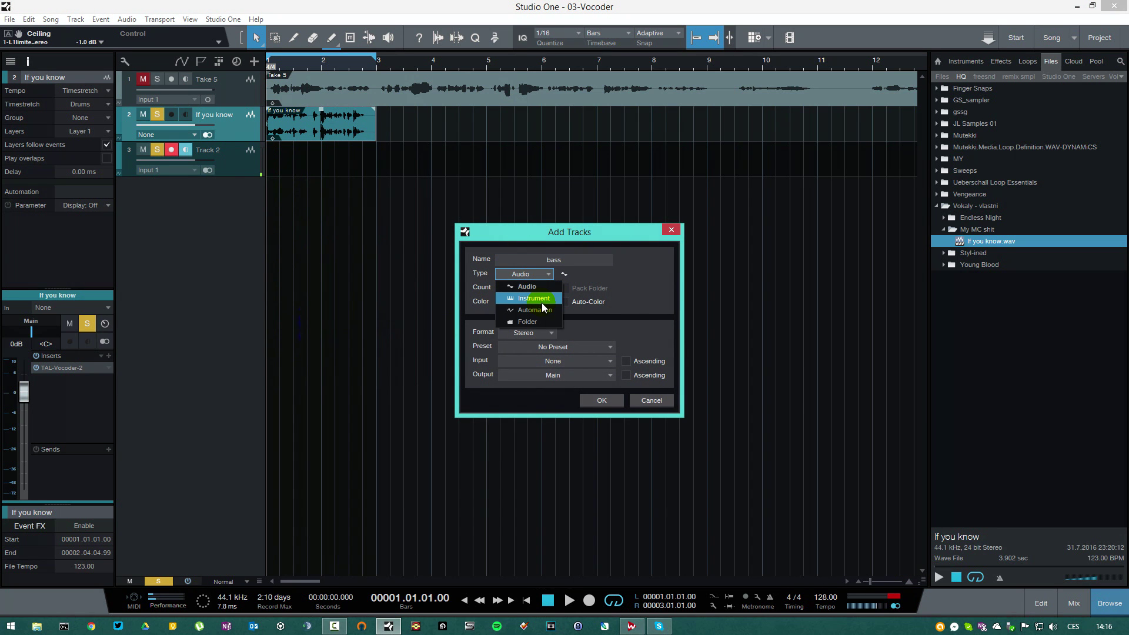
left_click(541, 299)
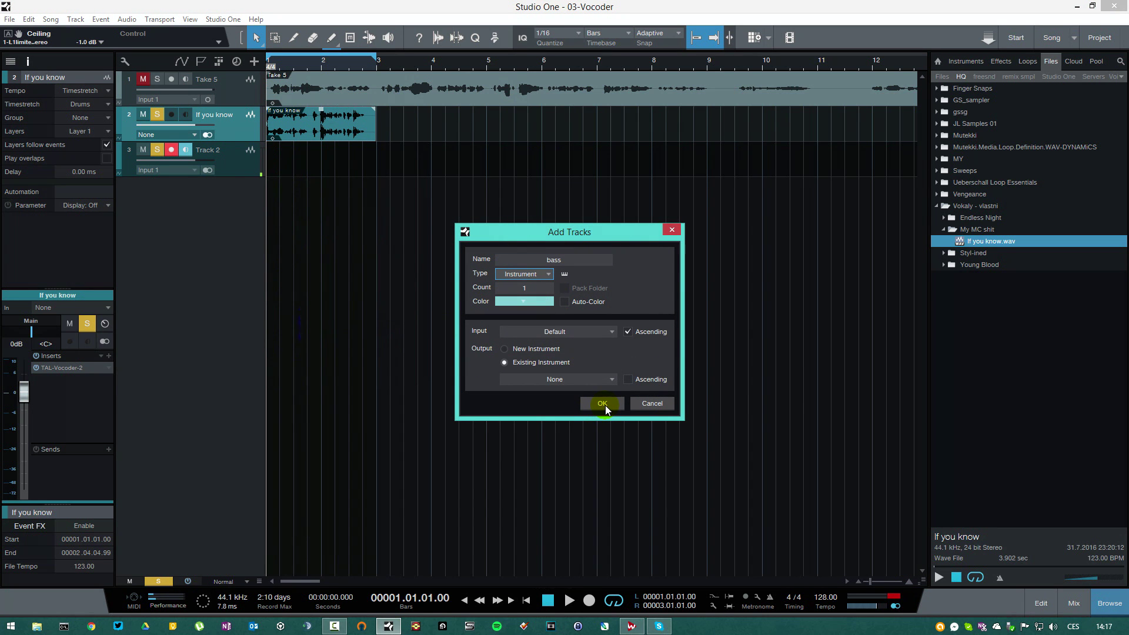
left_click(604, 404)
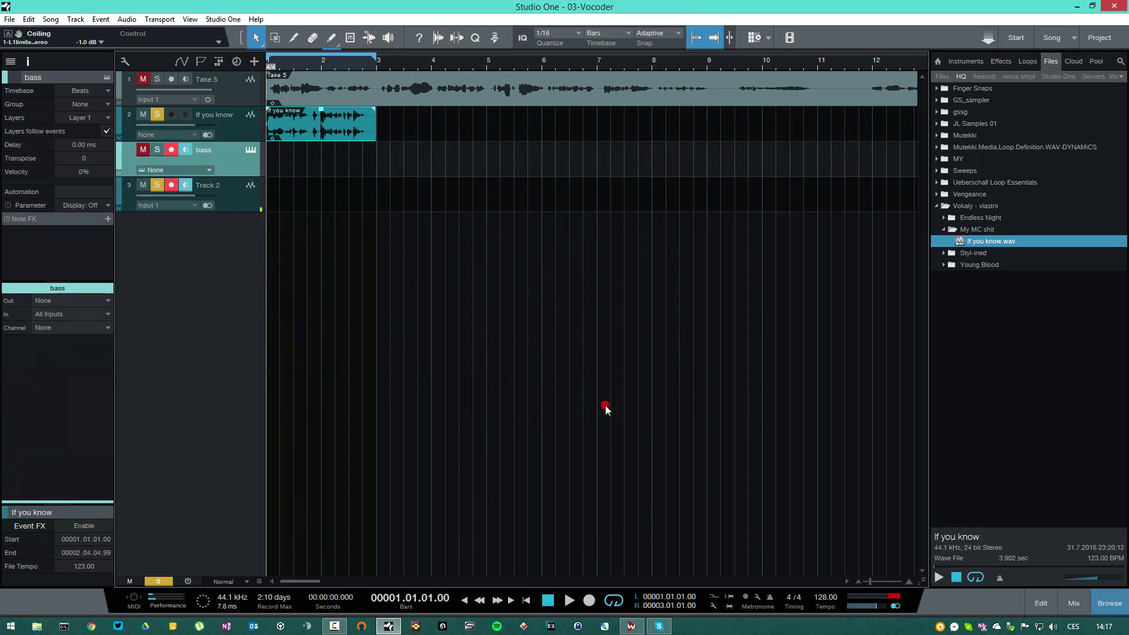
Route the bass track's instrument output to TAL-Vocoder-2 and solo the track
left_click(186, 151)
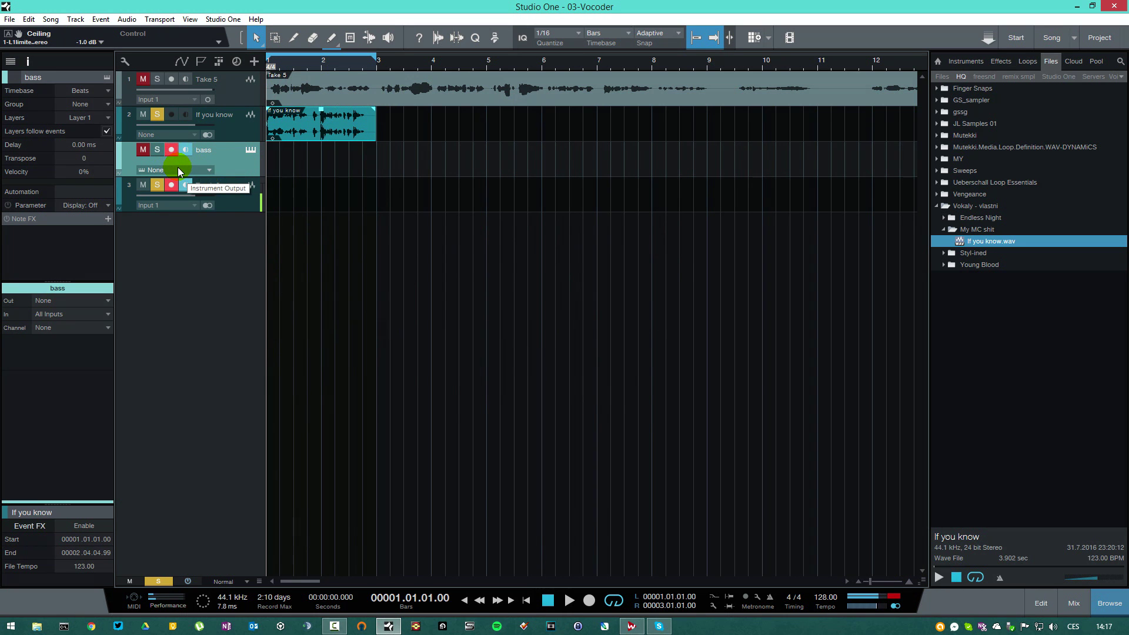
left_click(177, 167)
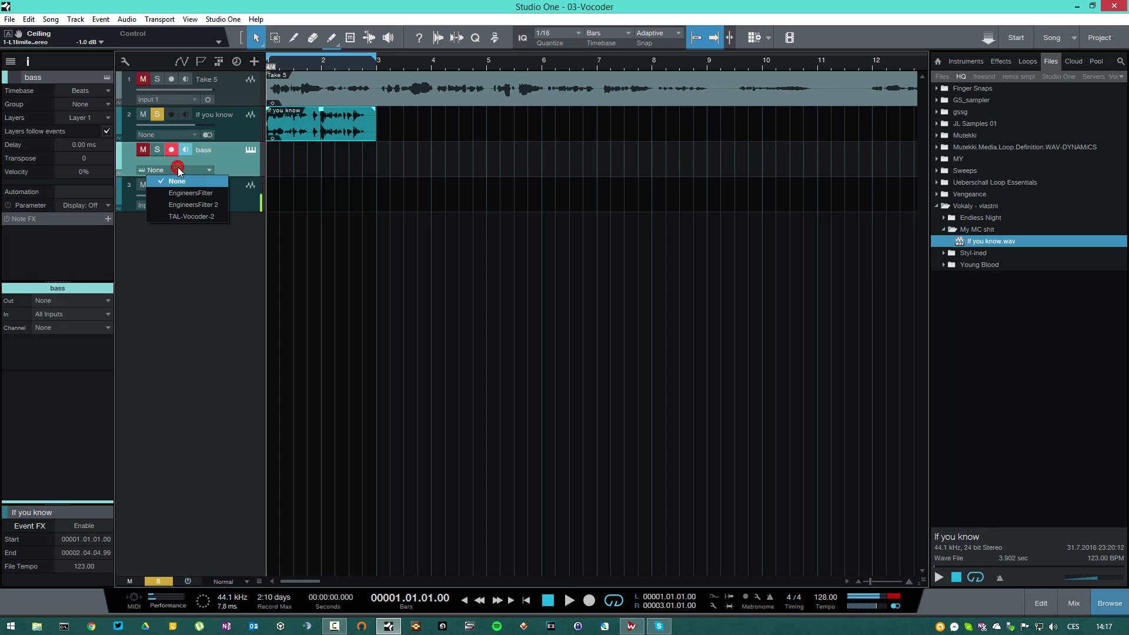
left_click(197, 218)
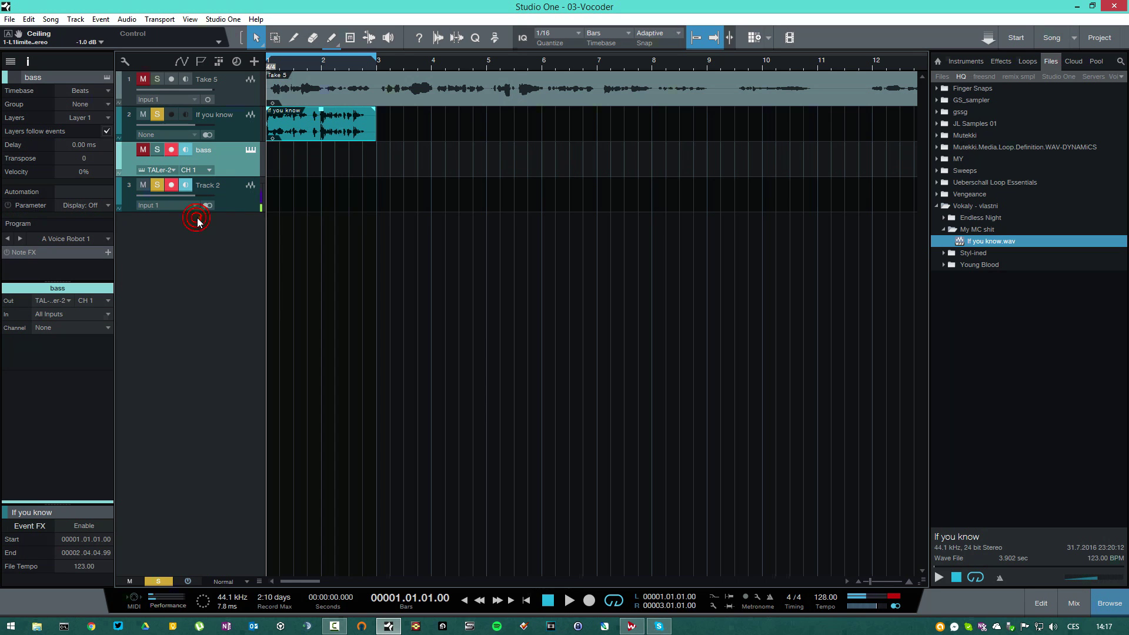
left_click(154, 149)
Open the vocoder on the If you know track and audition the clip while playing notes through the bass track
left_click(229, 124)
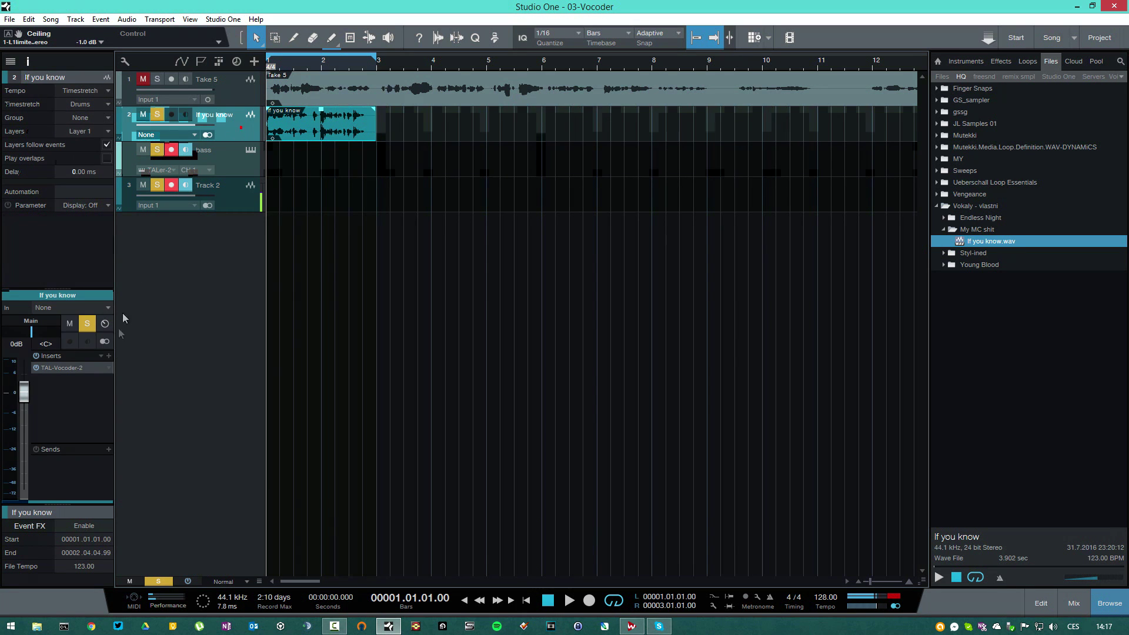
left_click(87, 365)
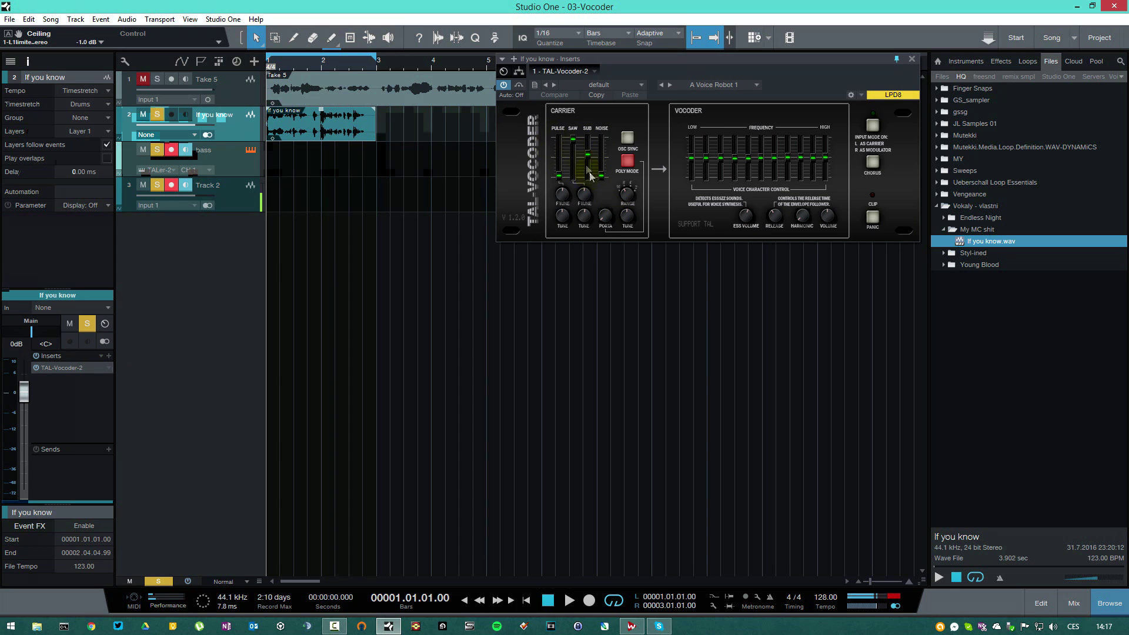
left_click(227, 164)
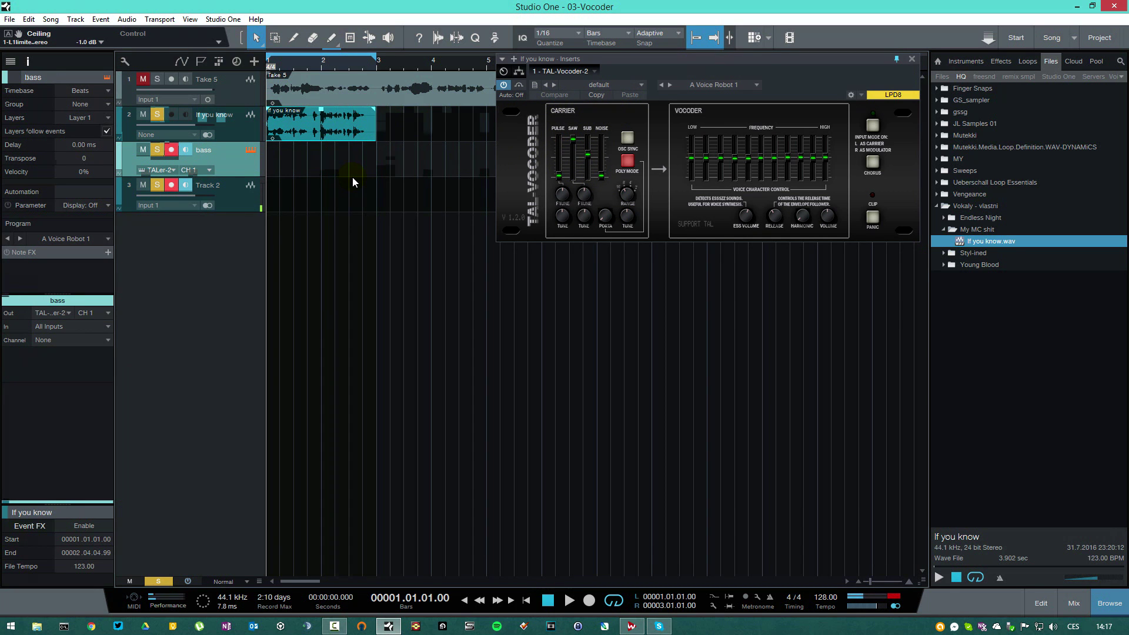
left_click(294, 129)
key("space")
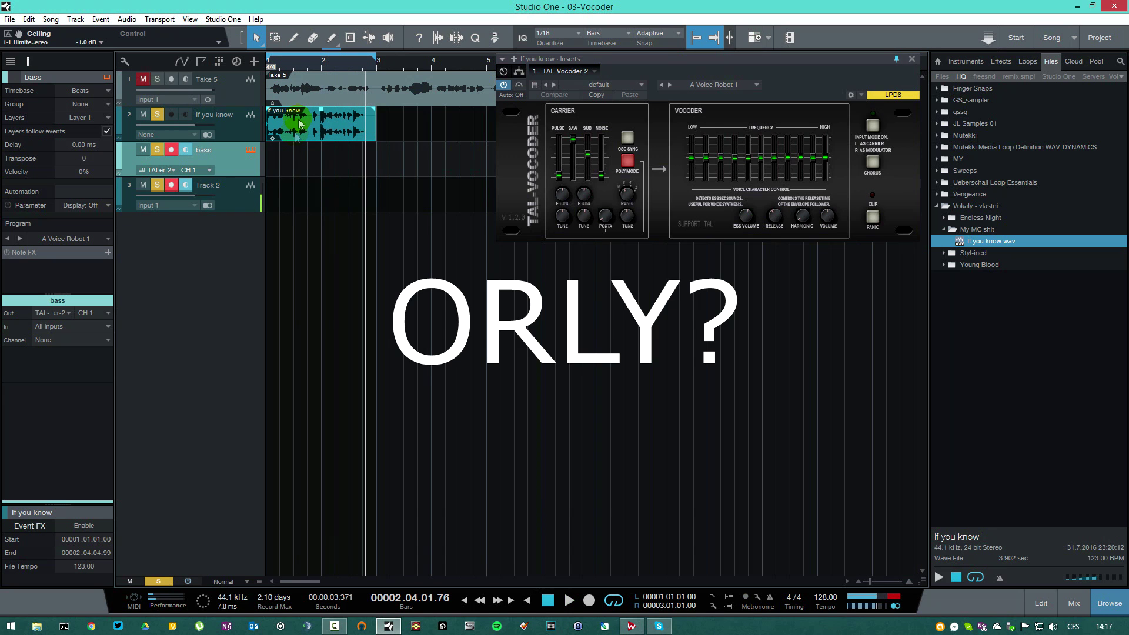
key("space")
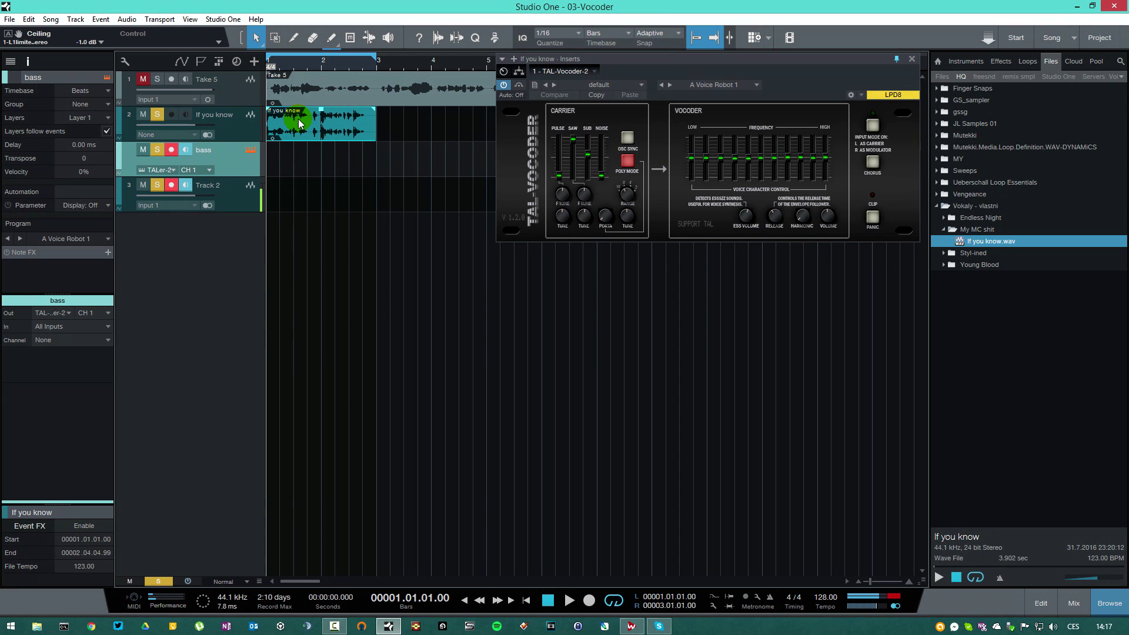
key("space")
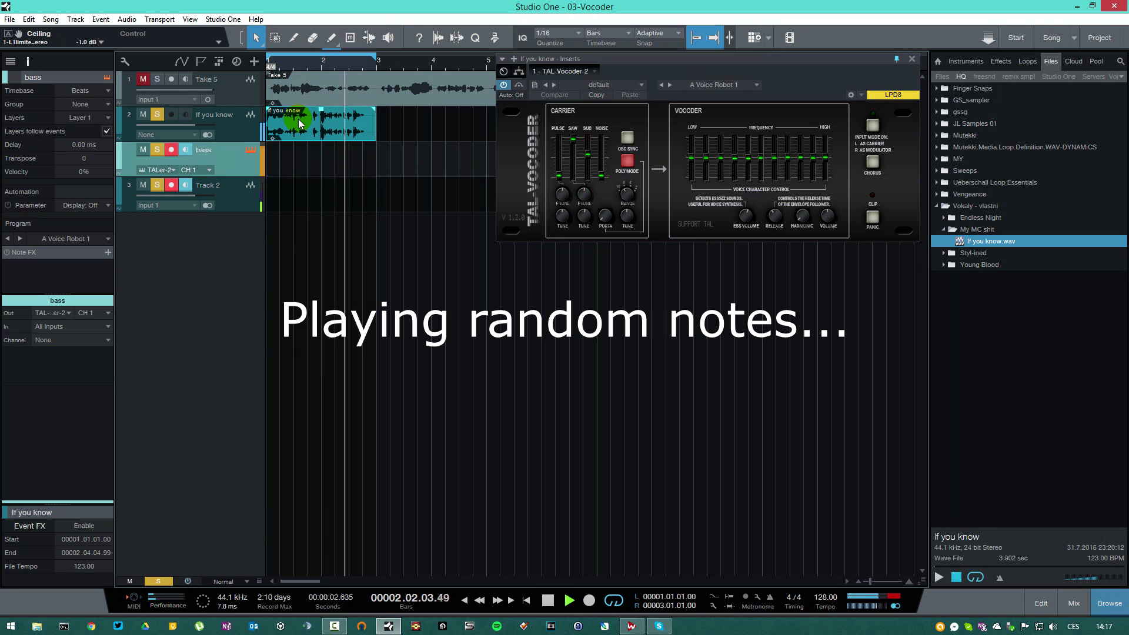
key("space")
Rebalance the vocoder's carrier sliders, then lower the middle frequency bands and raise the high and low bands, with the lowest at 0.80
left_click_drag(676, 59, 525, 221)
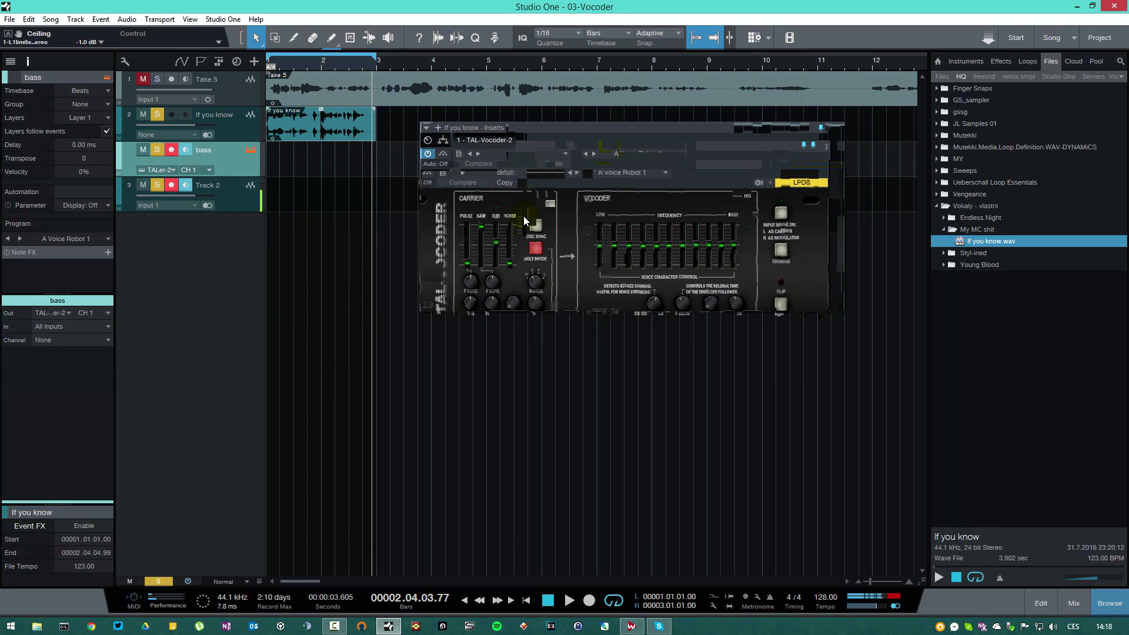
left_click_drag(513, 235, 493, 161)
mouse_move(662, 229)
left_mouse_down()
mouse_move(737, 221)
mouse_move(685, 232)
left_mouse_up()
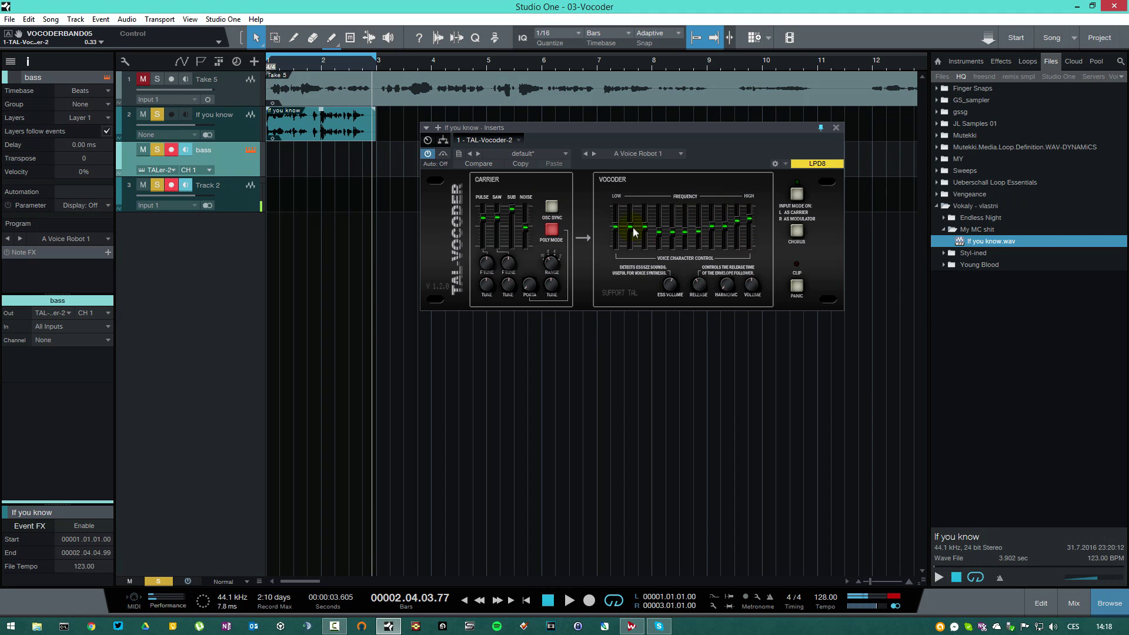
left_click_drag(628, 207, 616, 179)
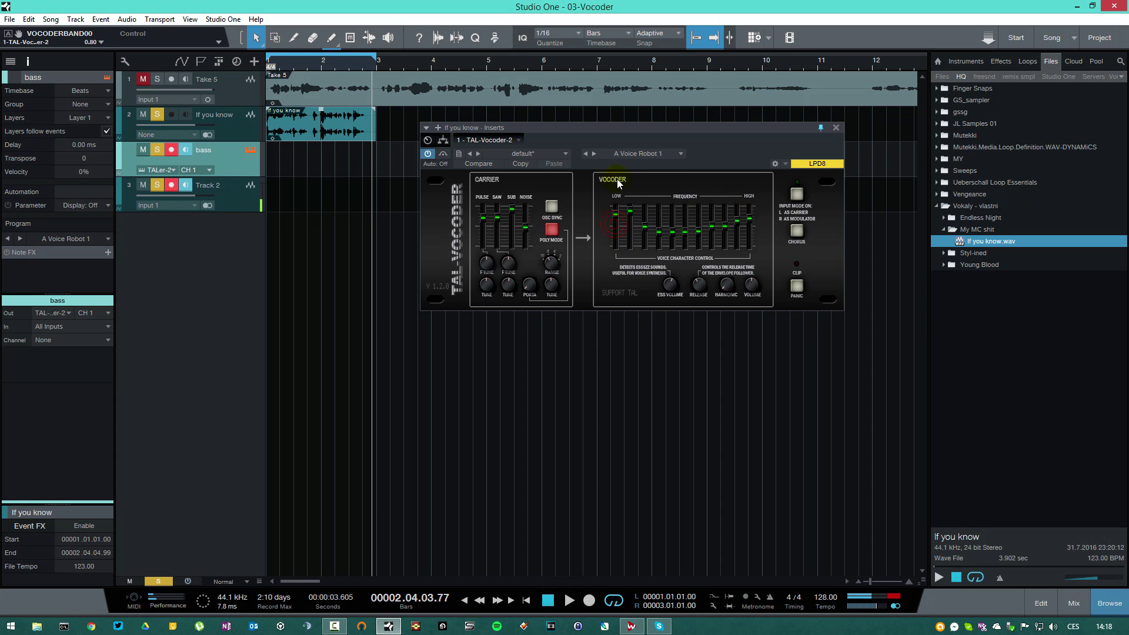
Turn on the vocoder's chorus, lower its volume to 0.34 and audition the clip from the start
left_click(803, 238)
left_click(801, 236)
left_click_drag(755, 286, 754, 311)
key("Home")
key("space")
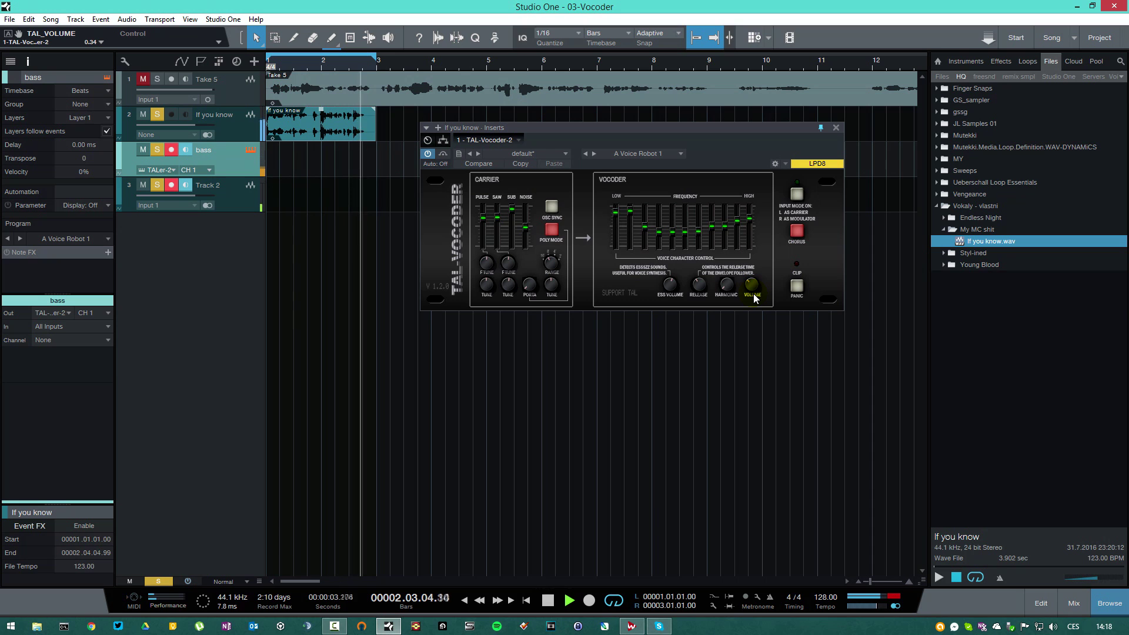
key("space")
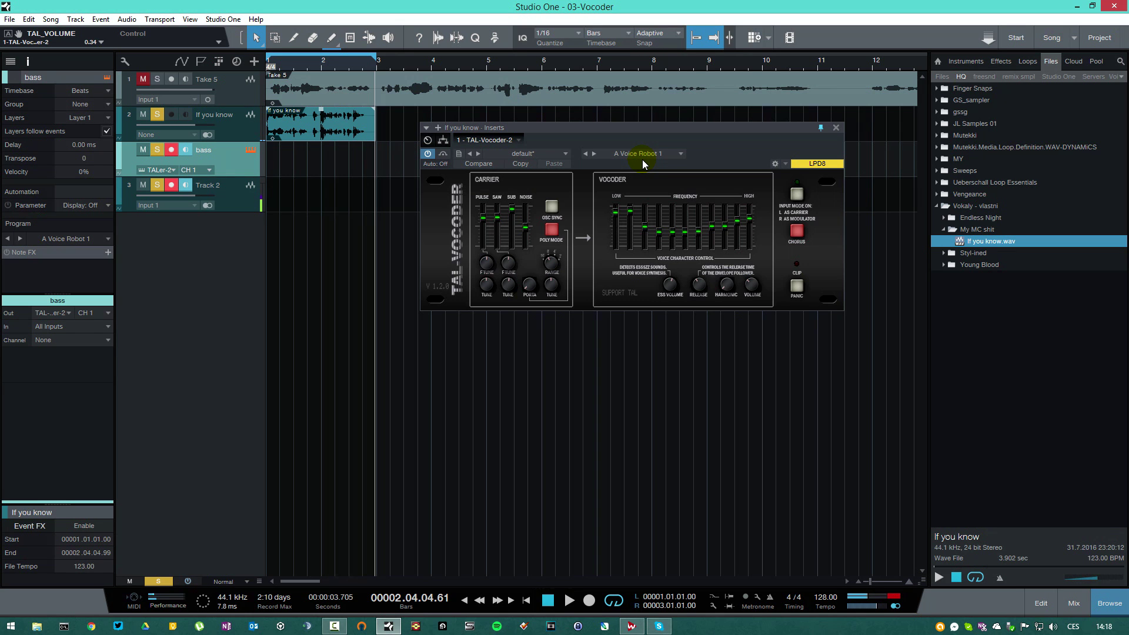
Close the vocoder window and create an empty event on the bass track from bar 1 to bar 3, opened in an enlarged note editor
left_click(642, 160)
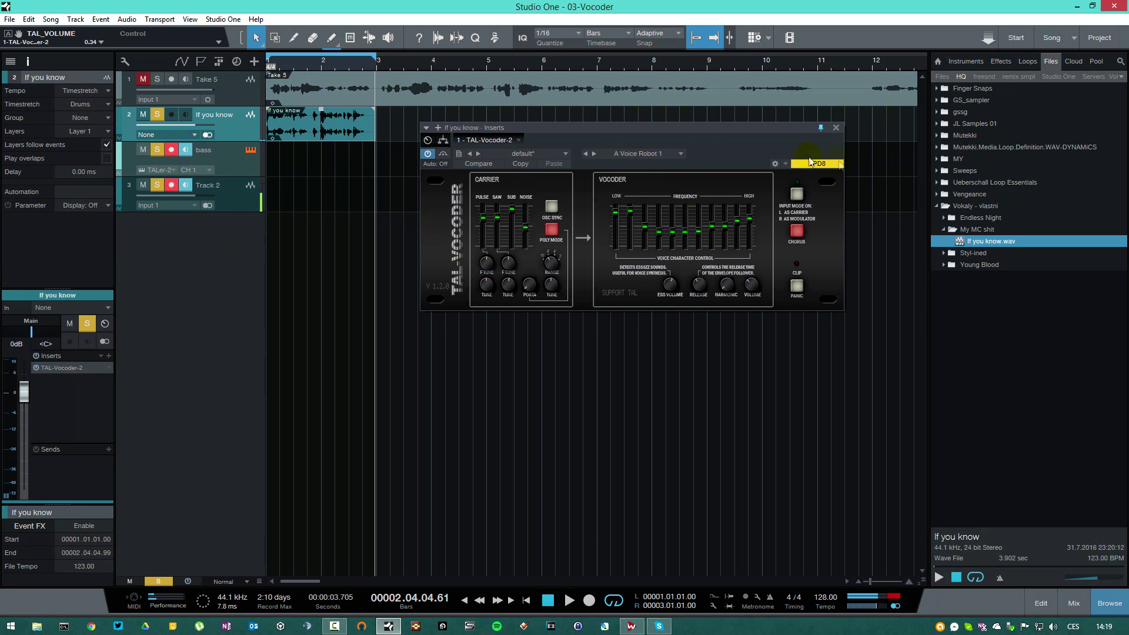
left_click(835, 128)
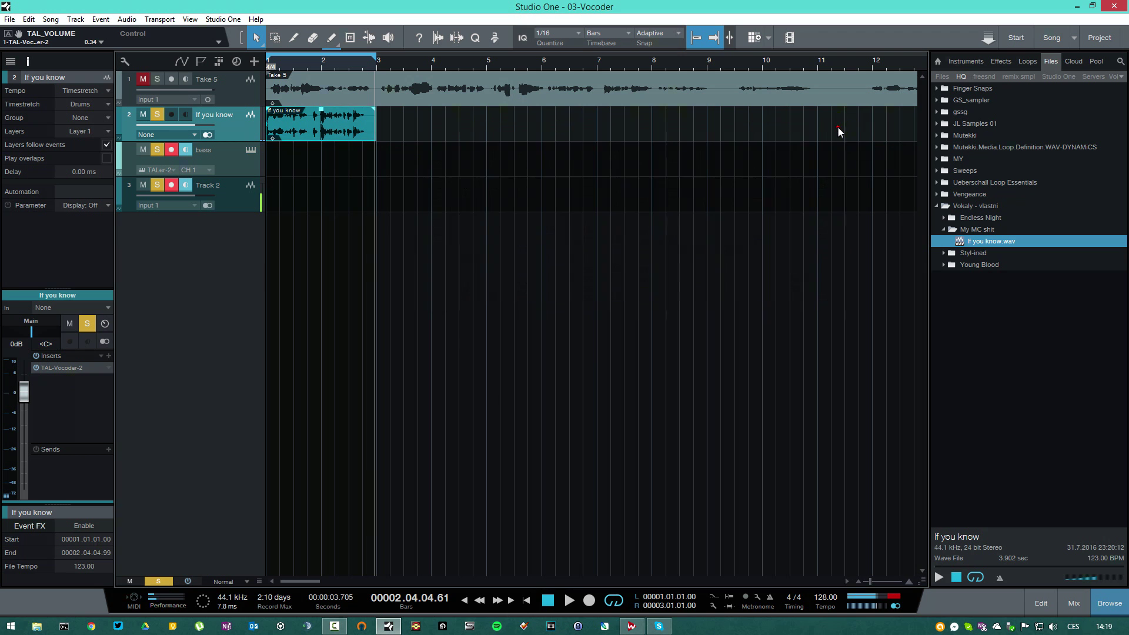
double_click(278, 171)
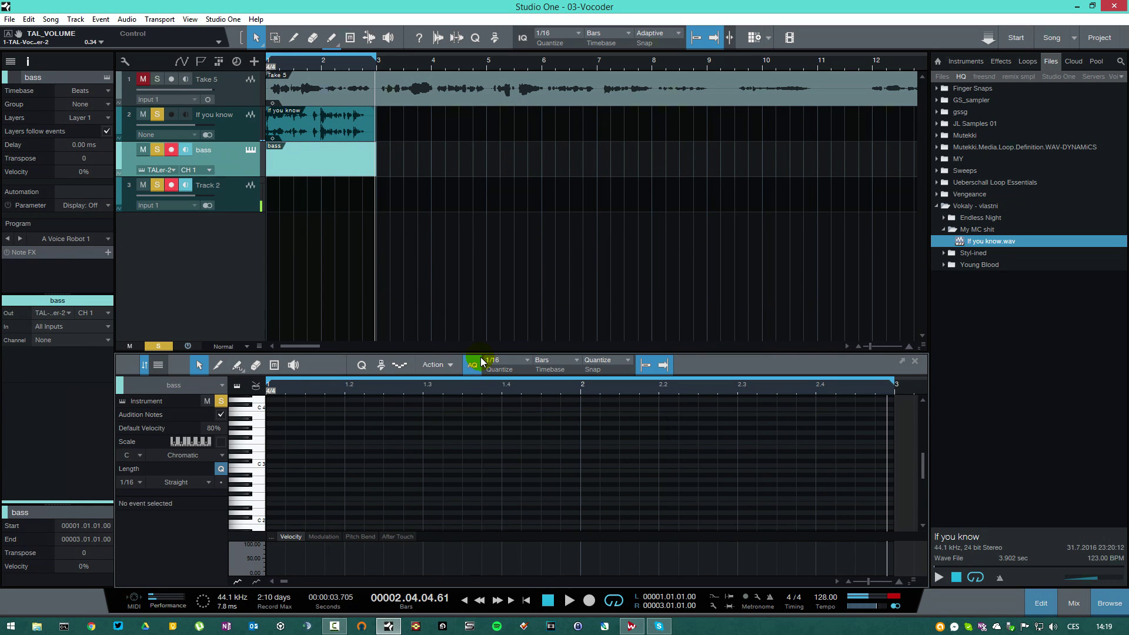
left_click_drag(481, 351, 476, 5)
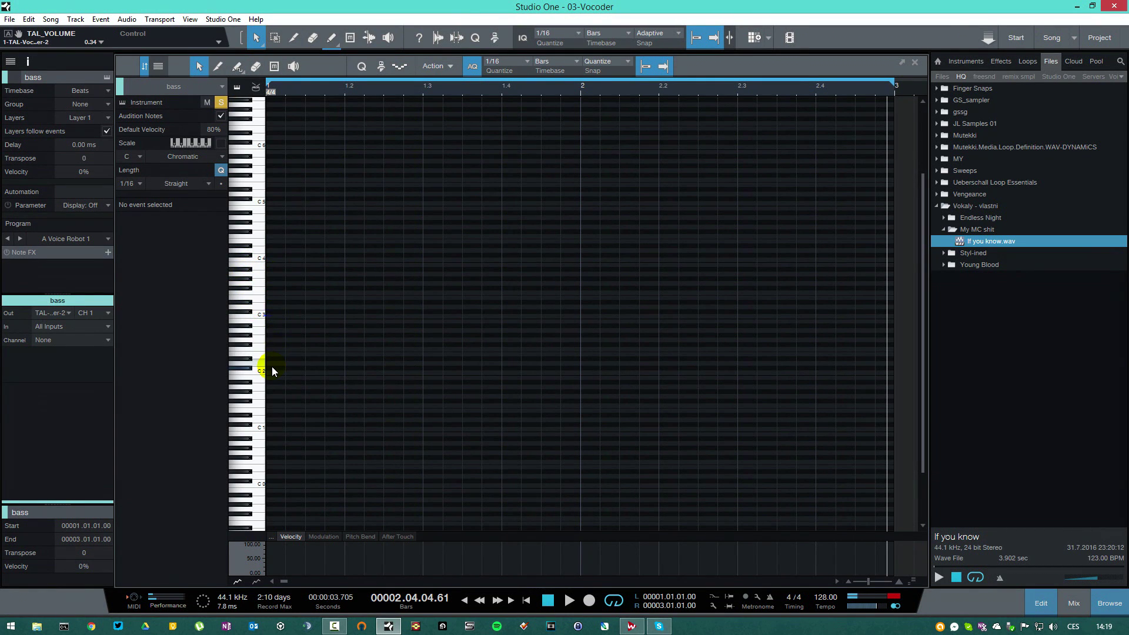
Draw D2 and A2 notes spanning bar 1, followed by an upper line of C3, G2 and A2 filling bar 2
left_click_drag(271, 365, 579, 365)
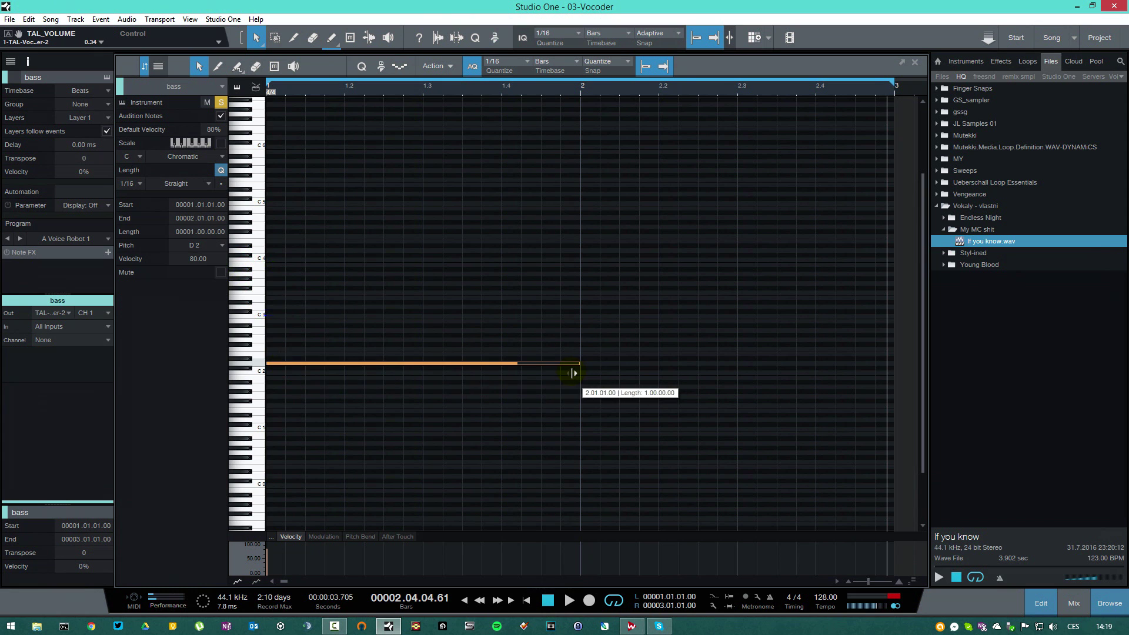
mouse_move(273, 331)
left_mouse_down()
mouse_move(579, 340)
mouse_move(591, 317)
mouse_move(806, 347)
mouse_move(892, 332)
left_mouse_up()
left_click(818, 330)
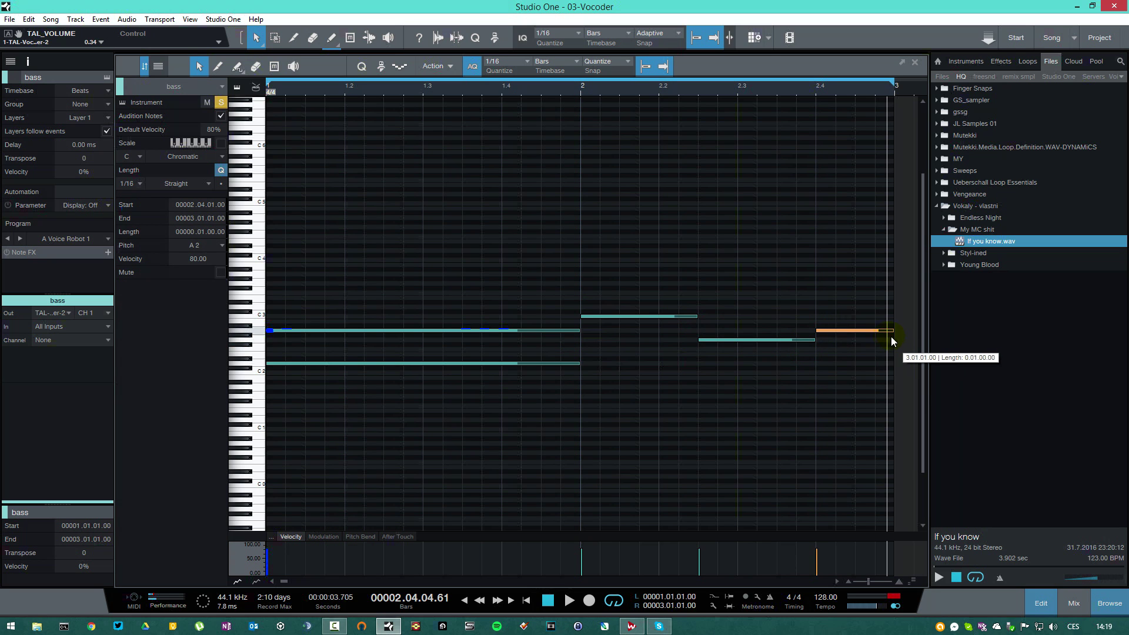
Add lower notes in bar 2: C2 for the first two beats and D2 from 2.3 to the start of bar 3
left_click(584, 375)
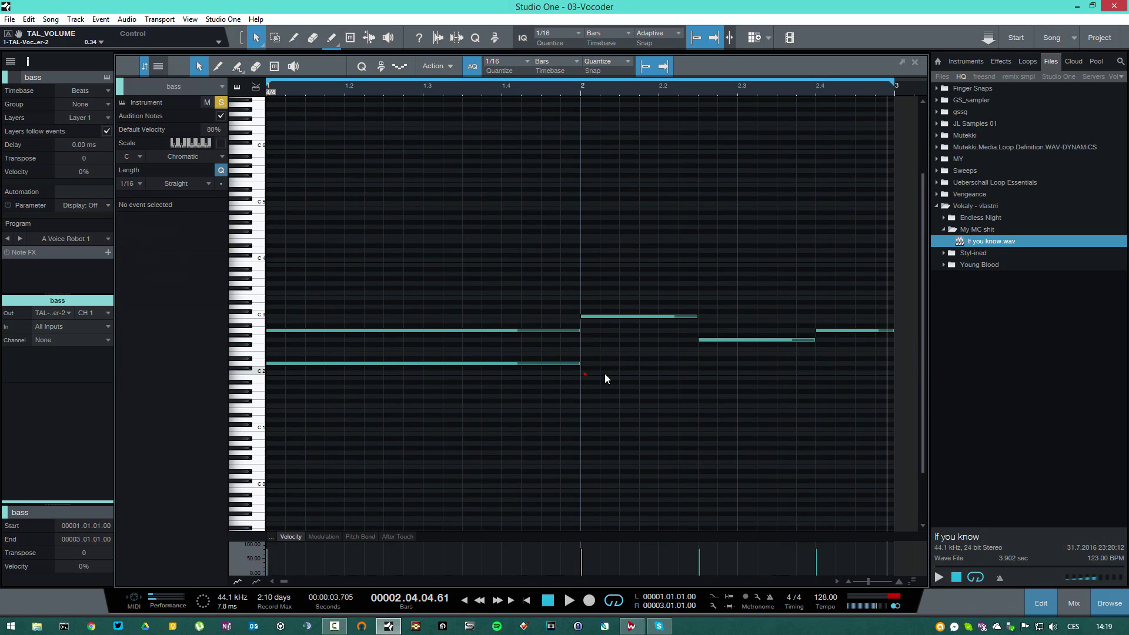
left_click(584, 374)
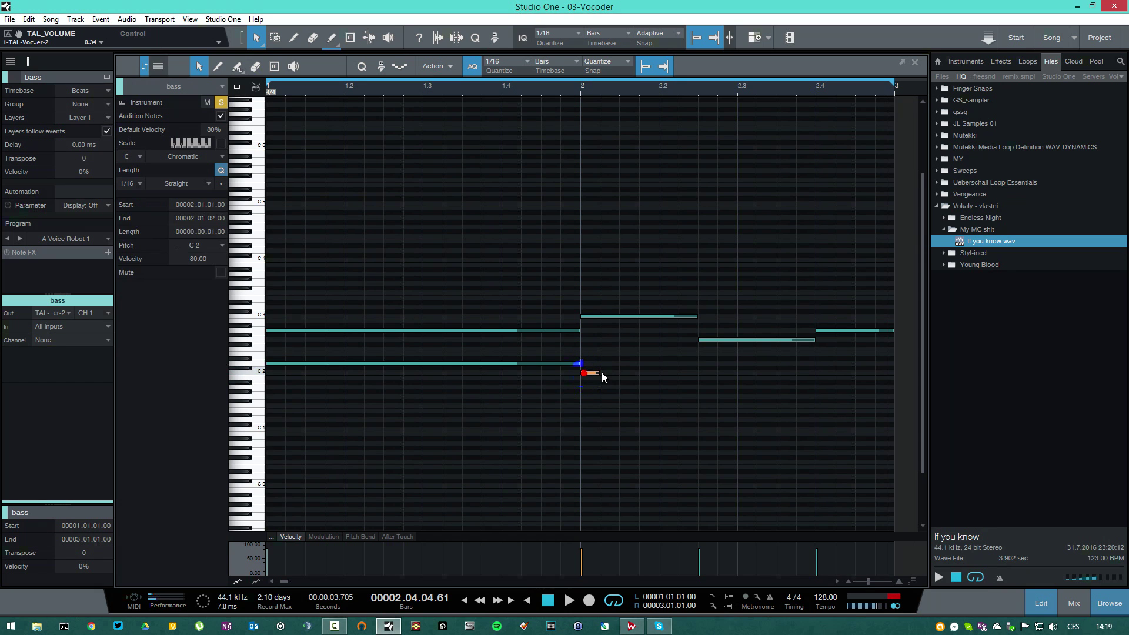
left_click_drag(600, 374, 738, 372)
left_click(742, 364)
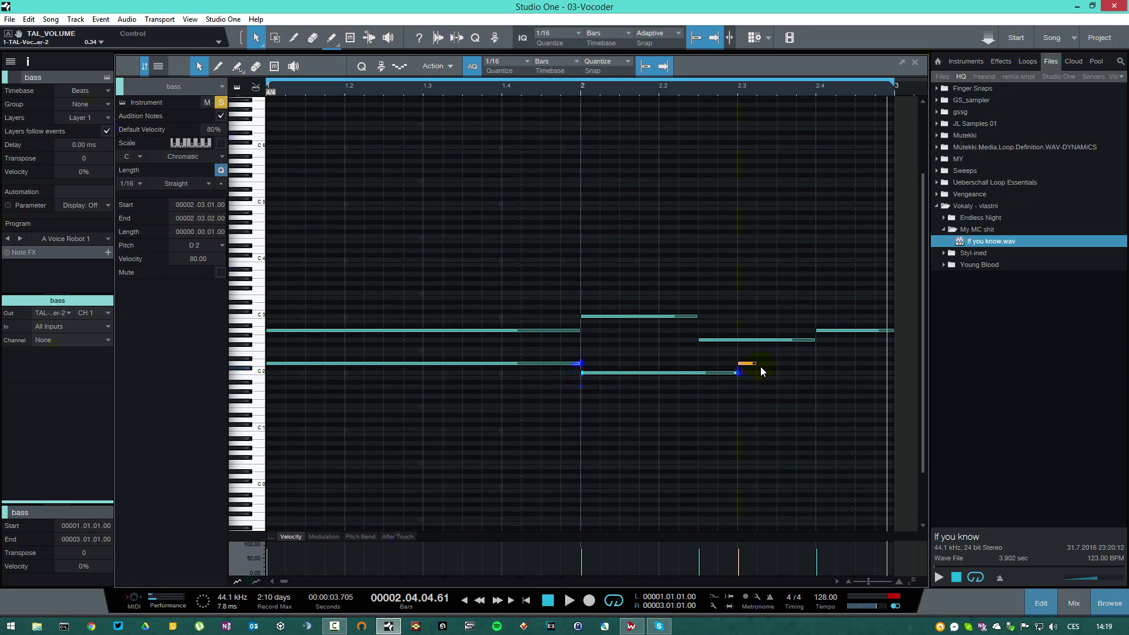
left_click_drag(757, 366, 859, 369)
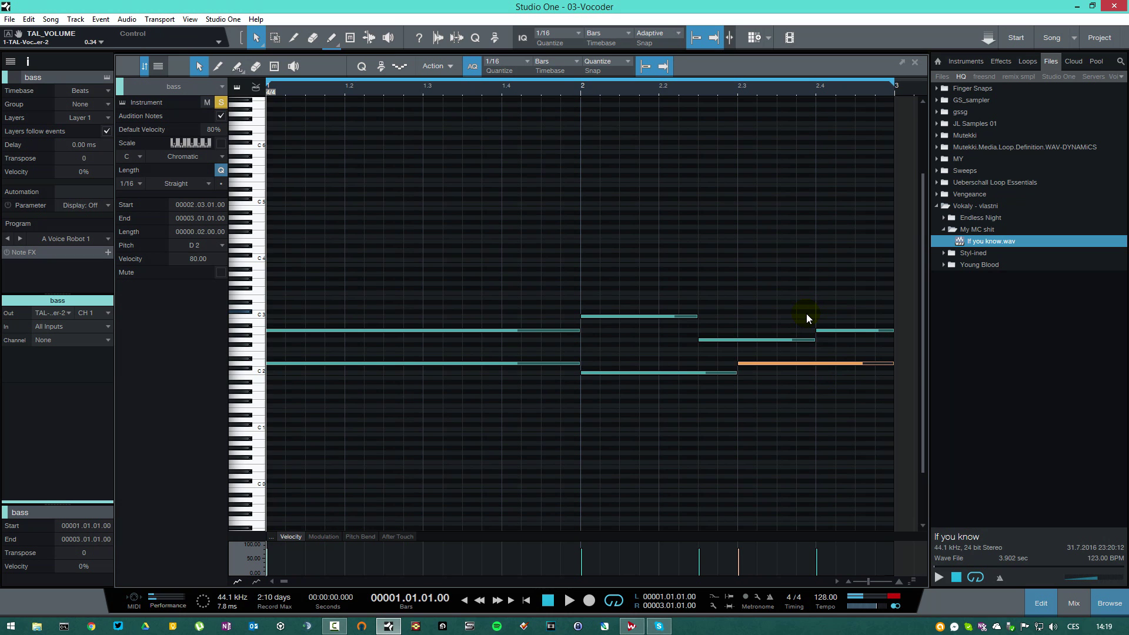
Audition the notes, shift the boundary between the last G2 and A2 notes to 2.3.3, and close the note editor
key("space")
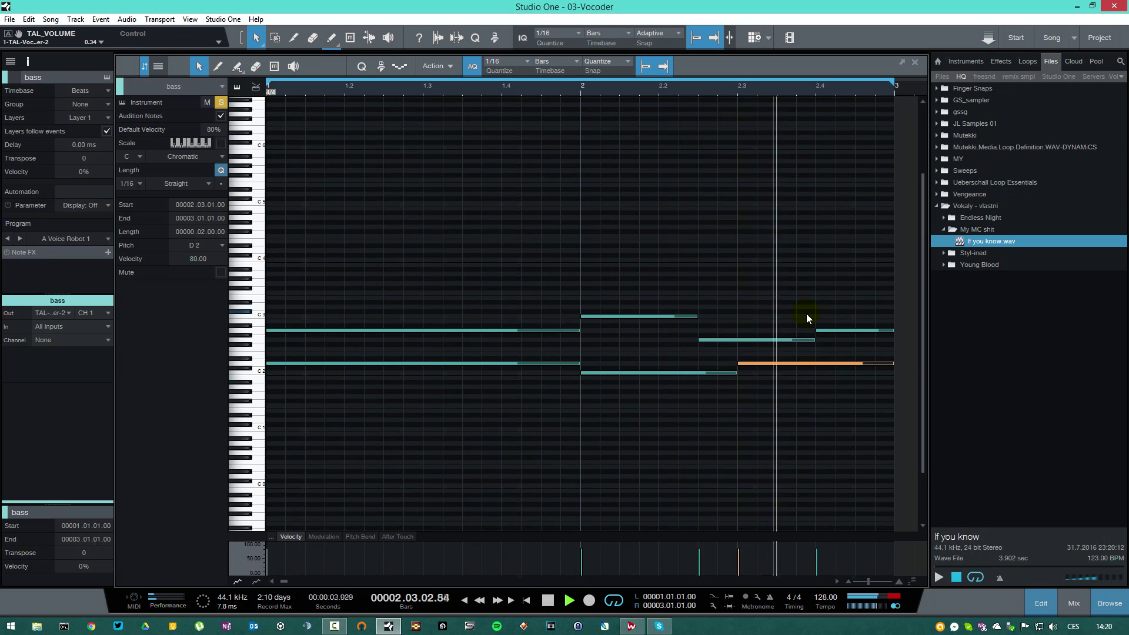
left_click_drag(816, 340, 775, 330)
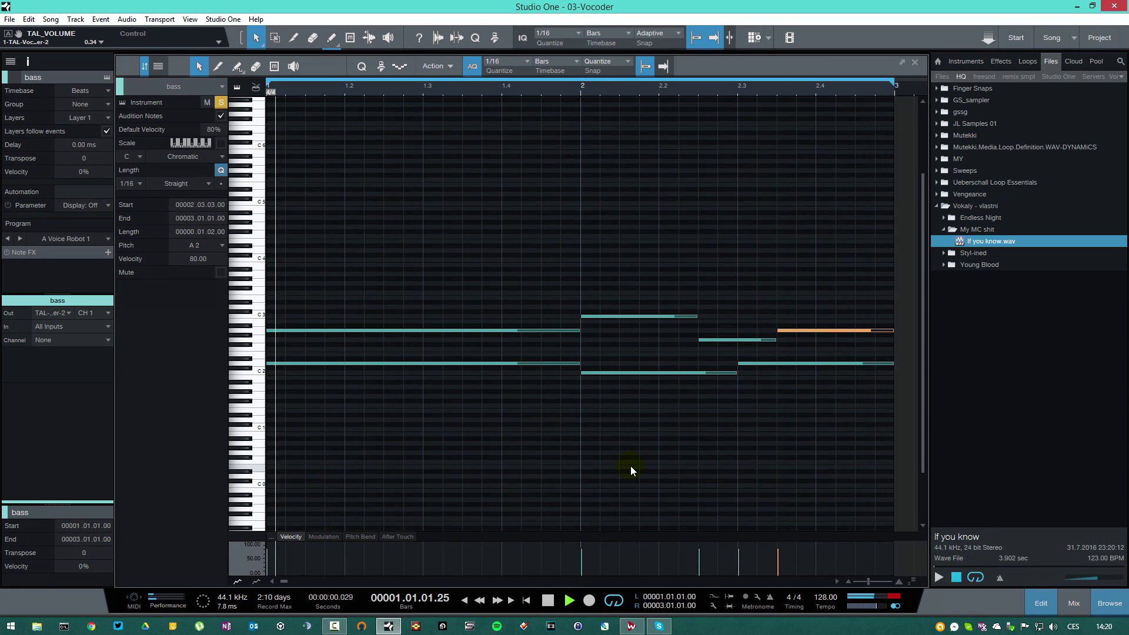
key("space")
key("F2")
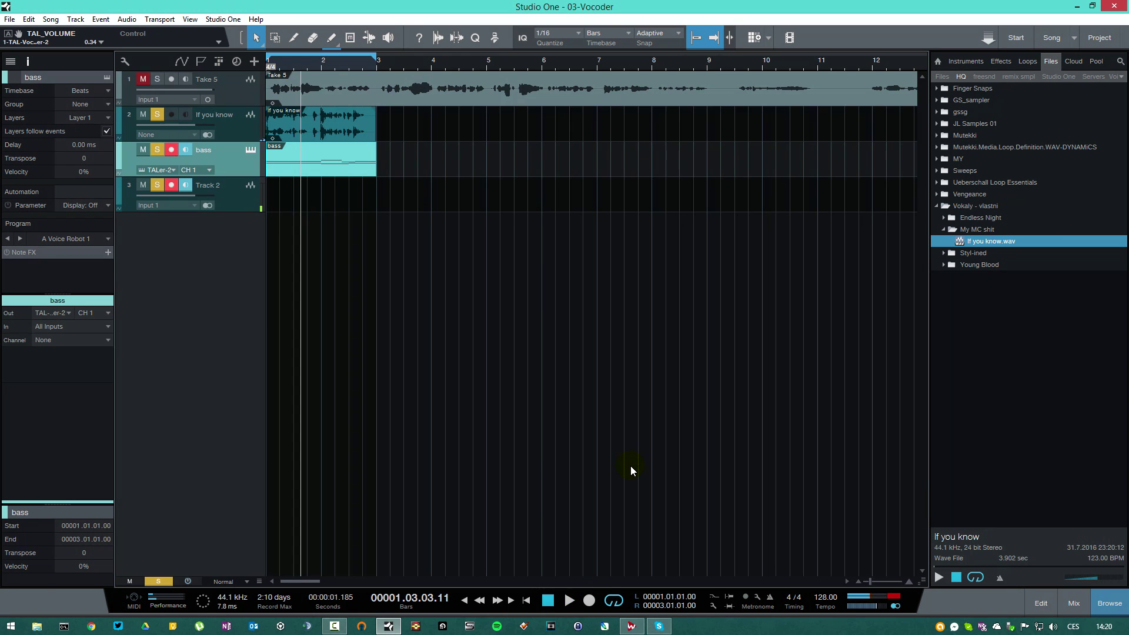
Open the vocoder on the If you know track during playback, adjust the saw and pulse levels, and set oscillator transpose to 0.68
key("space")
left_click(266, 137)
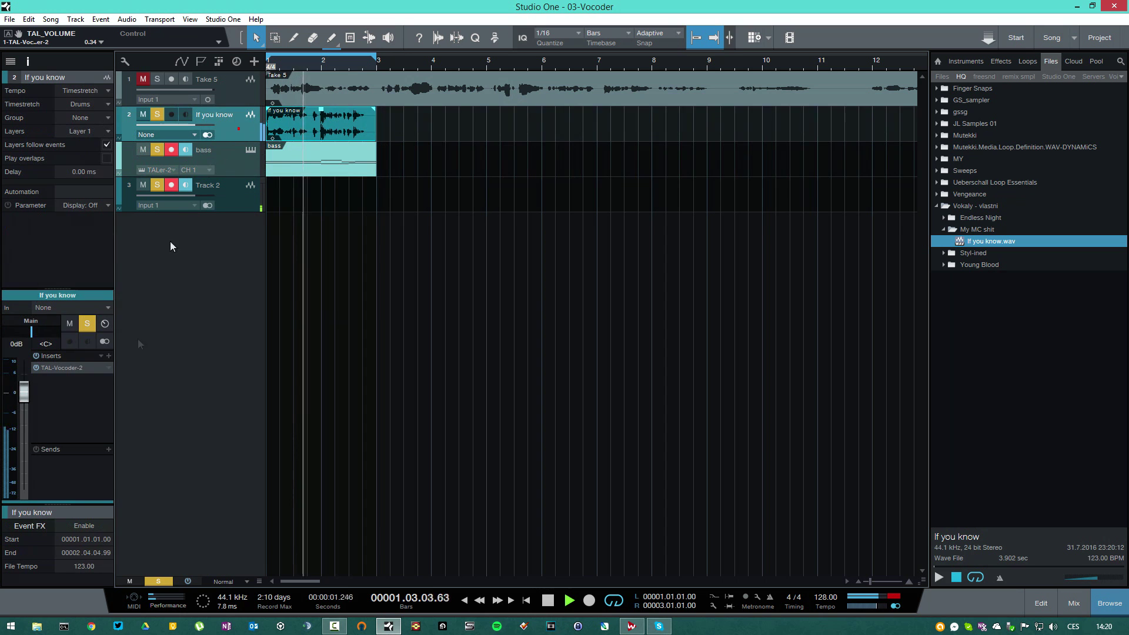
left_click(73, 368)
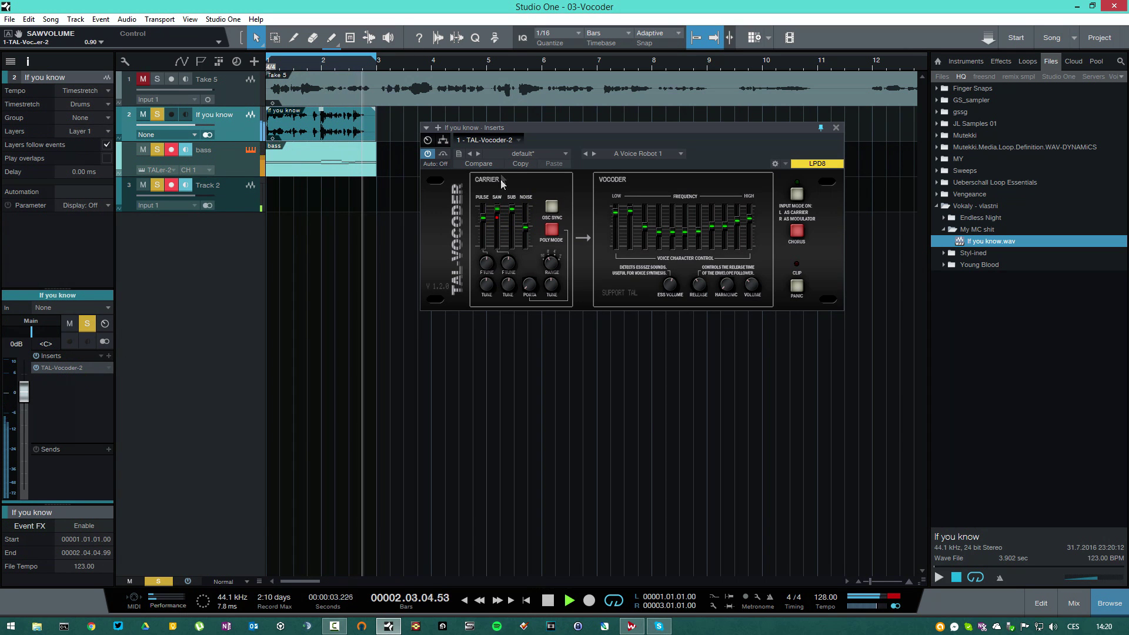
left_click_drag(496, 207, 466, 340)
left_click_drag(484, 217, 488, 183)
left_click_drag(559, 266, 496, 230)
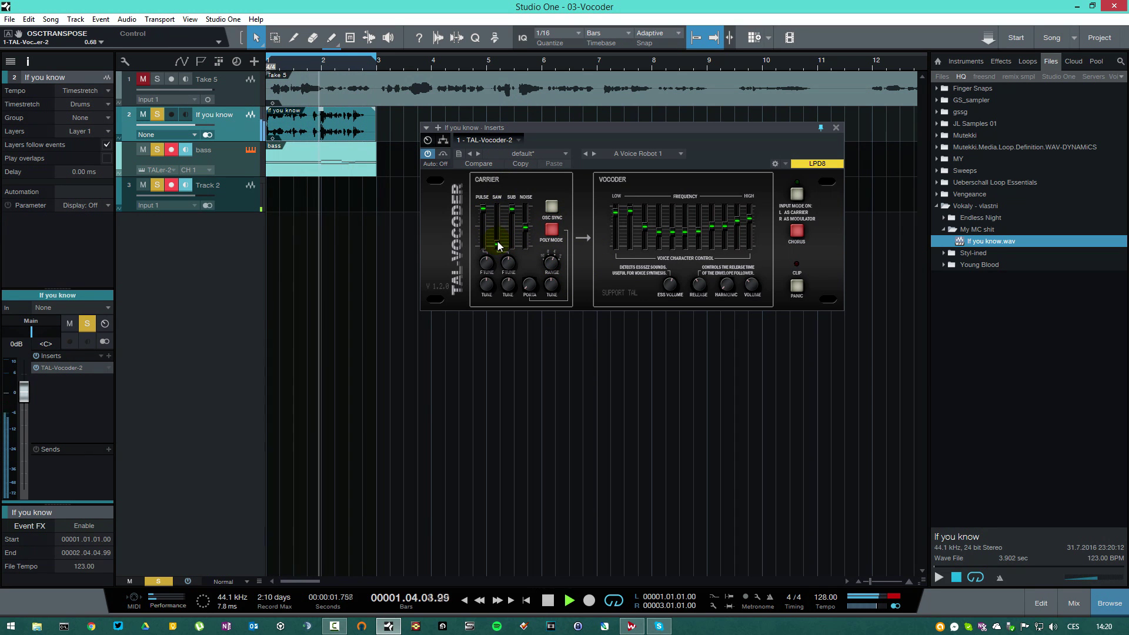
Lower the carrier's pulse level, set the pulse tune to 0.53 and reduce the noise volume to 0.24
left_click_drag(482, 204, 484, 267)
left_click(487, 286)
left_click_drag(487, 286, 486, 289)
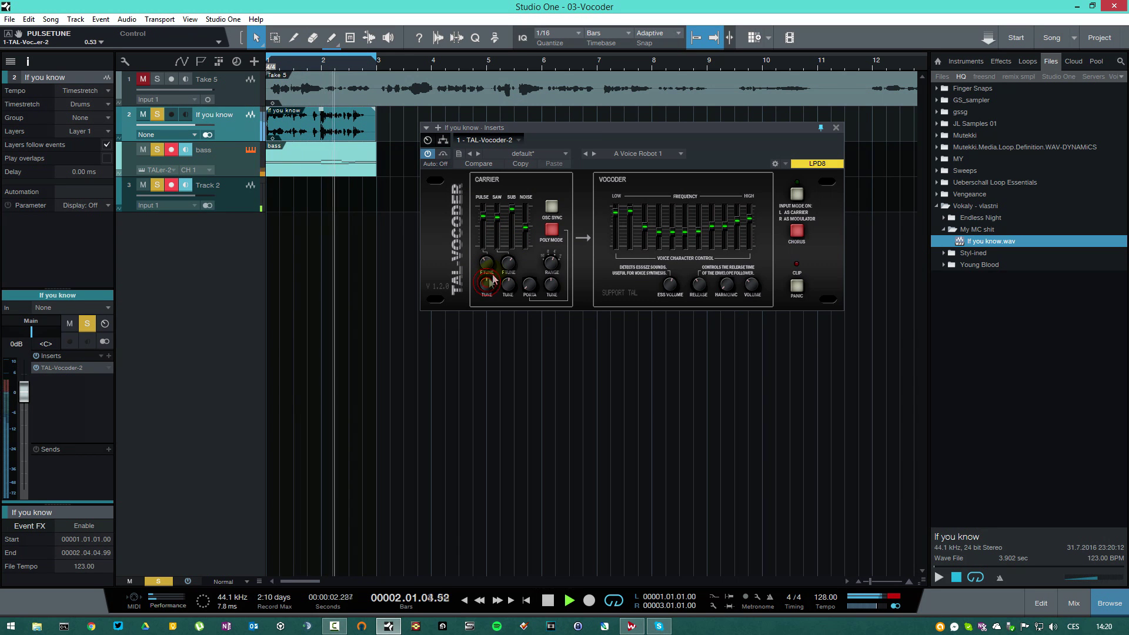
left_click(526, 229)
left_click_drag(526, 230, 526, 236)
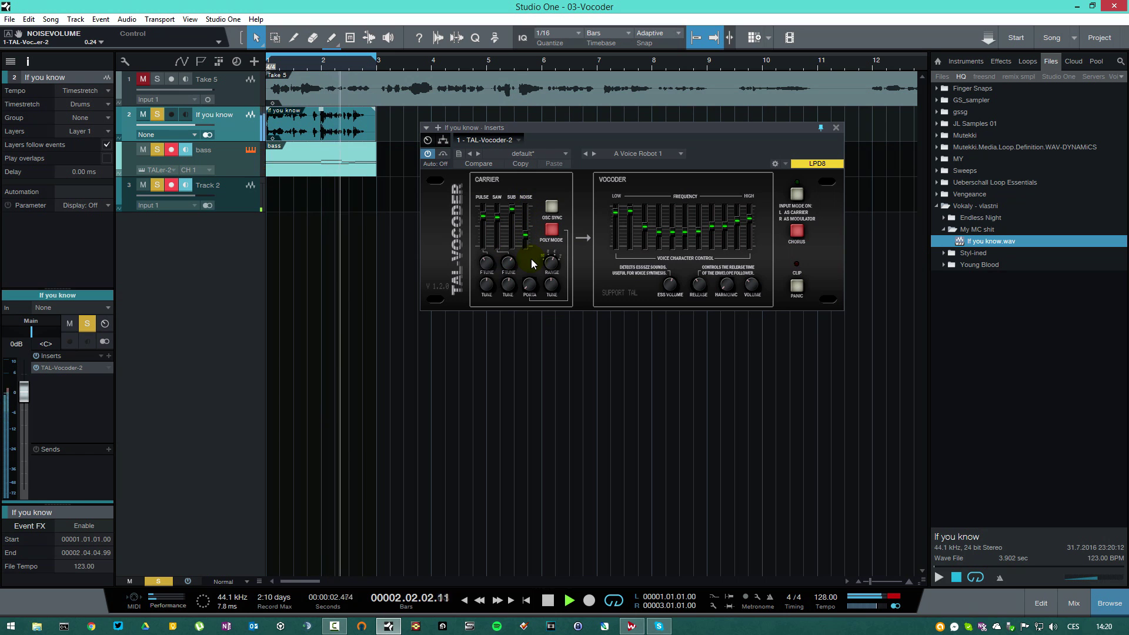
Set the vocoder's tune to 0.52, reshape its middle frequency bands, and lower its volume to 0.25 before stopping playback
mouse_move(555, 286)
left_mouse_down()
mouse_move(553, 260)
mouse_move(549, 282)
left_mouse_up()
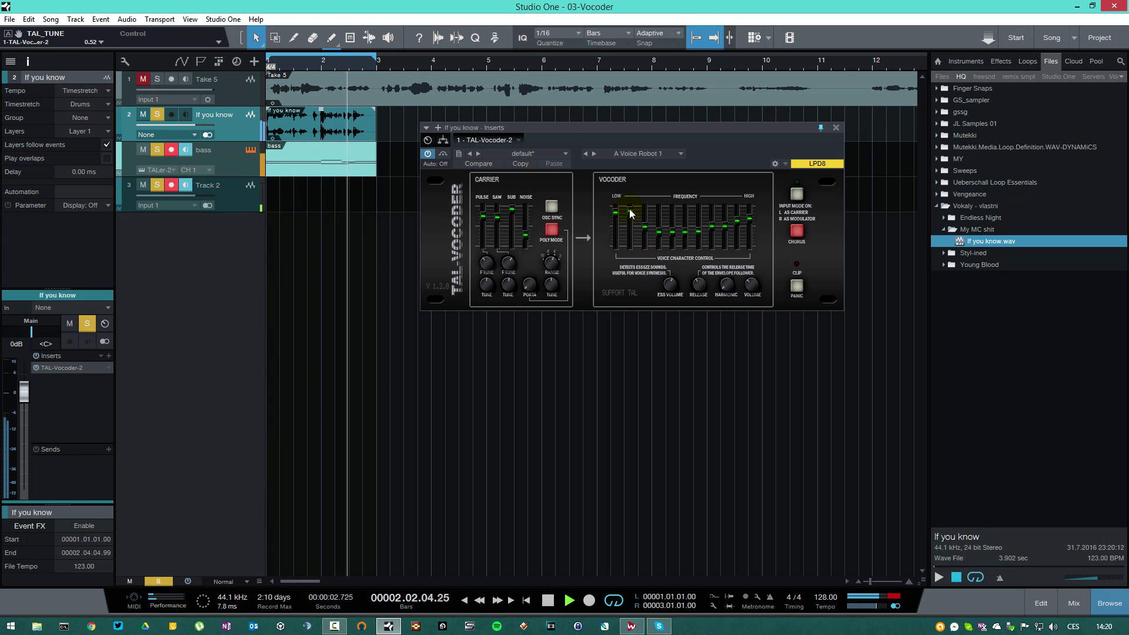
left_click_drag(659, 231, 685, 234)
left_click(758, 290)
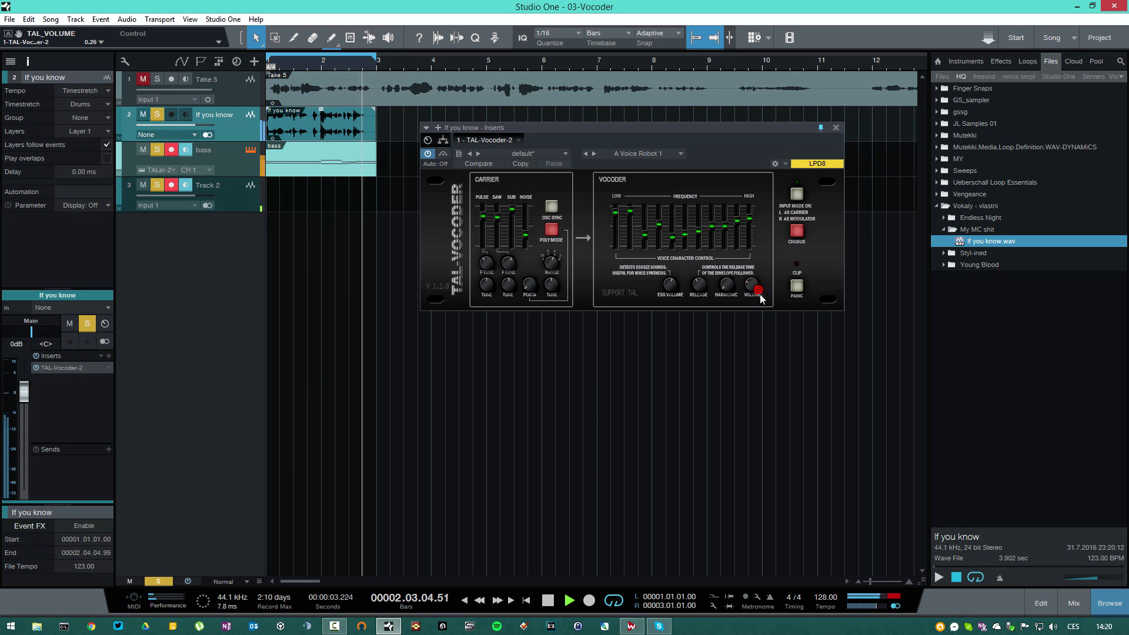
left_click(793, 237)
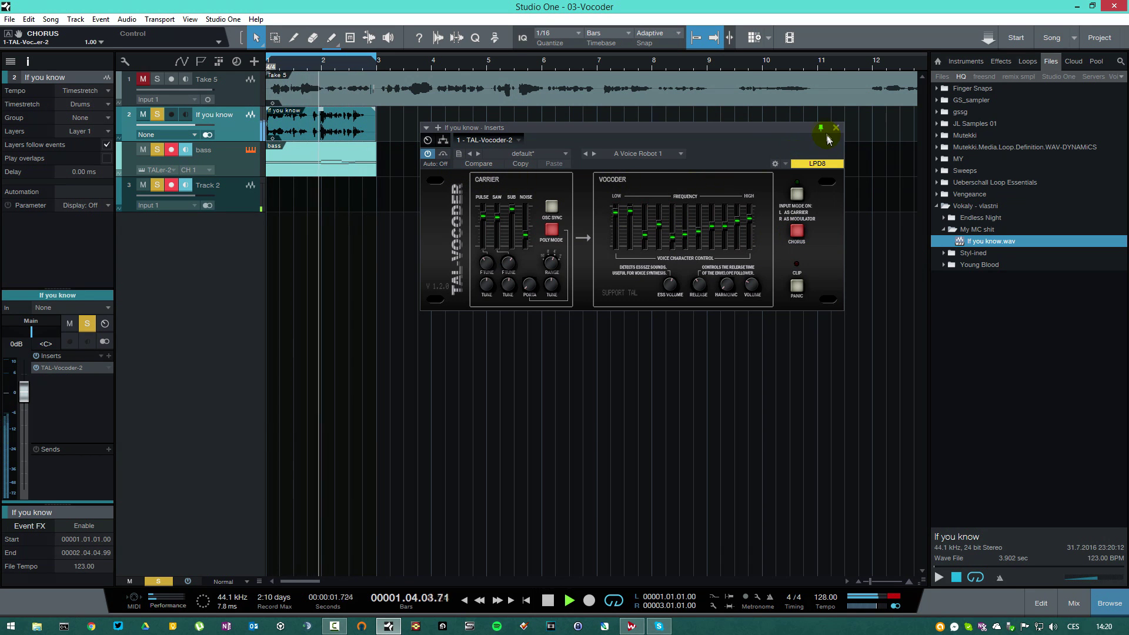
key("space")
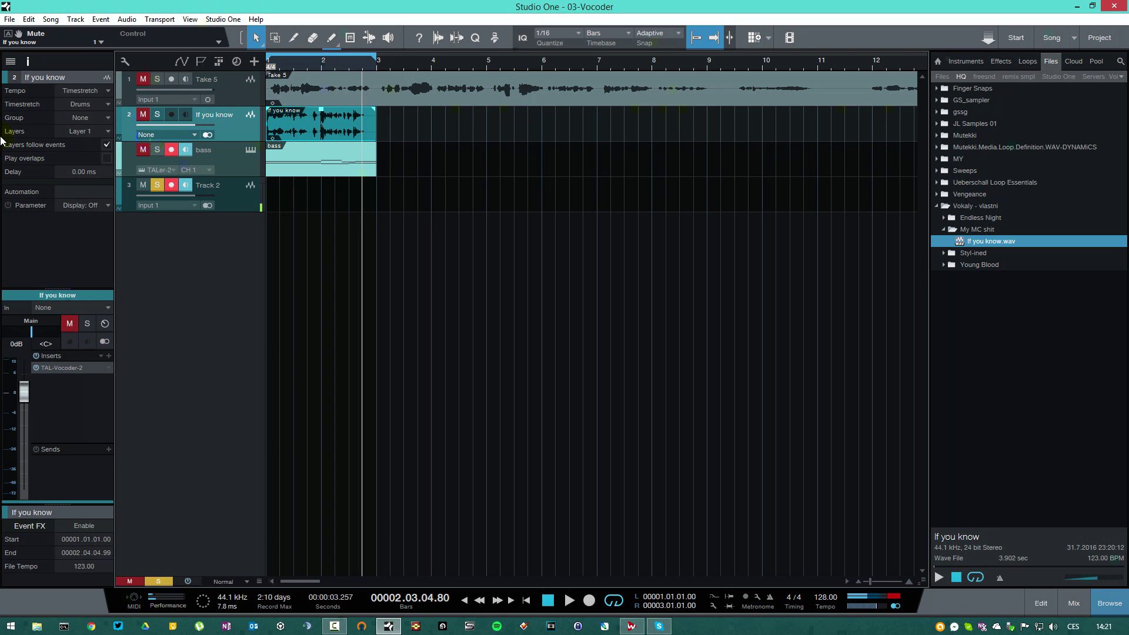
Solo the Take 5 track with looping off, audition it and return to the start of the song
left_click(156, 80)
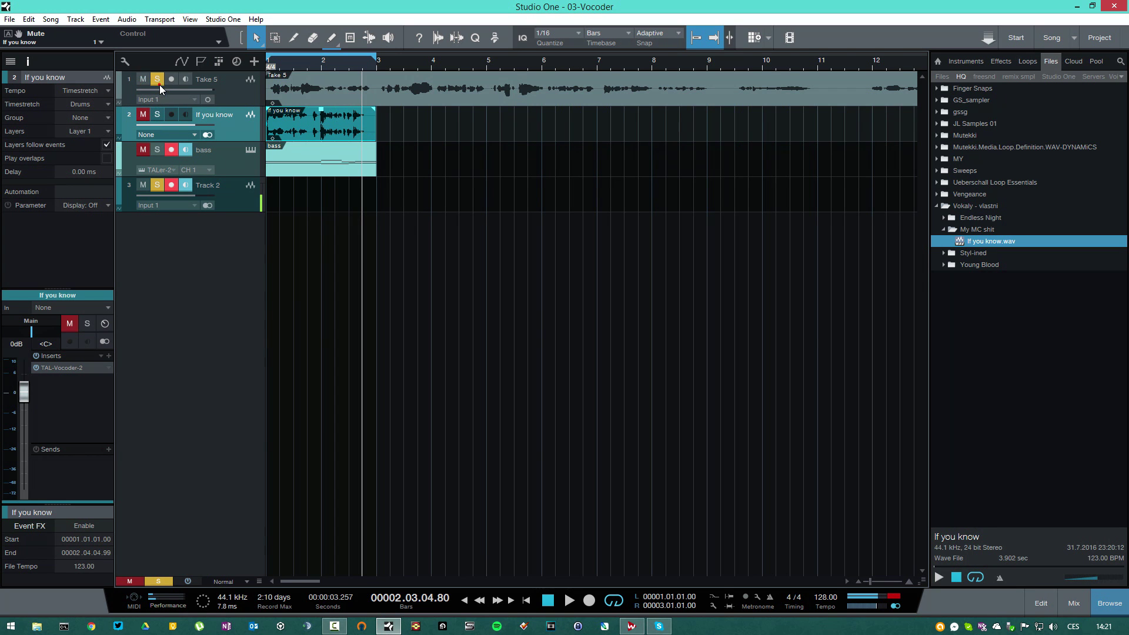
left_click(375, 59)
key("space")
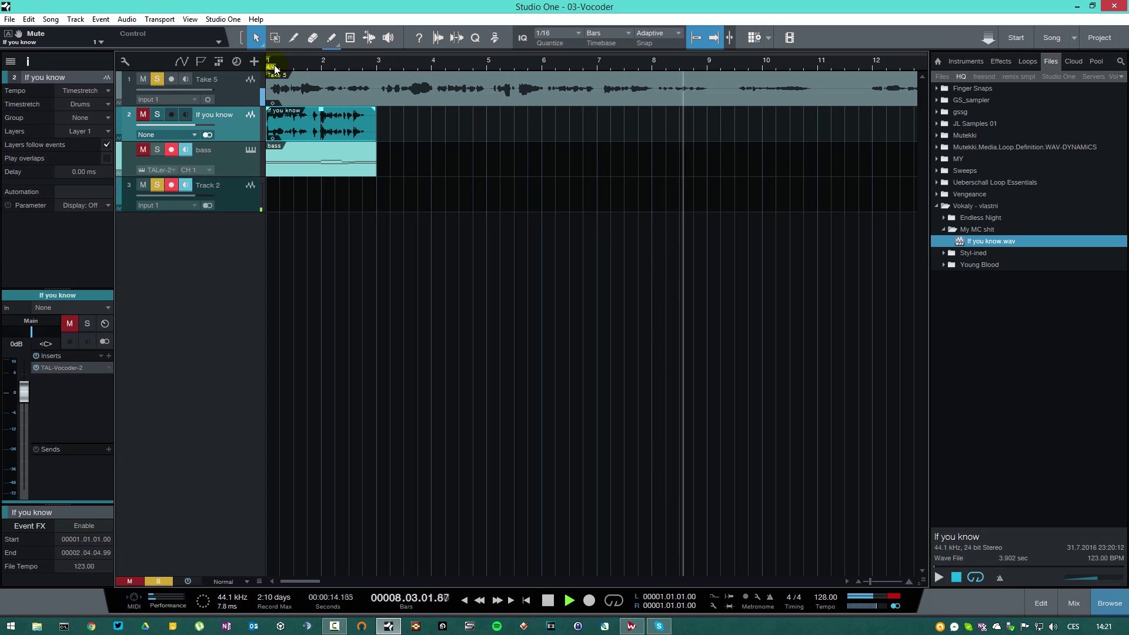
key("space")
left_click(274, 67)
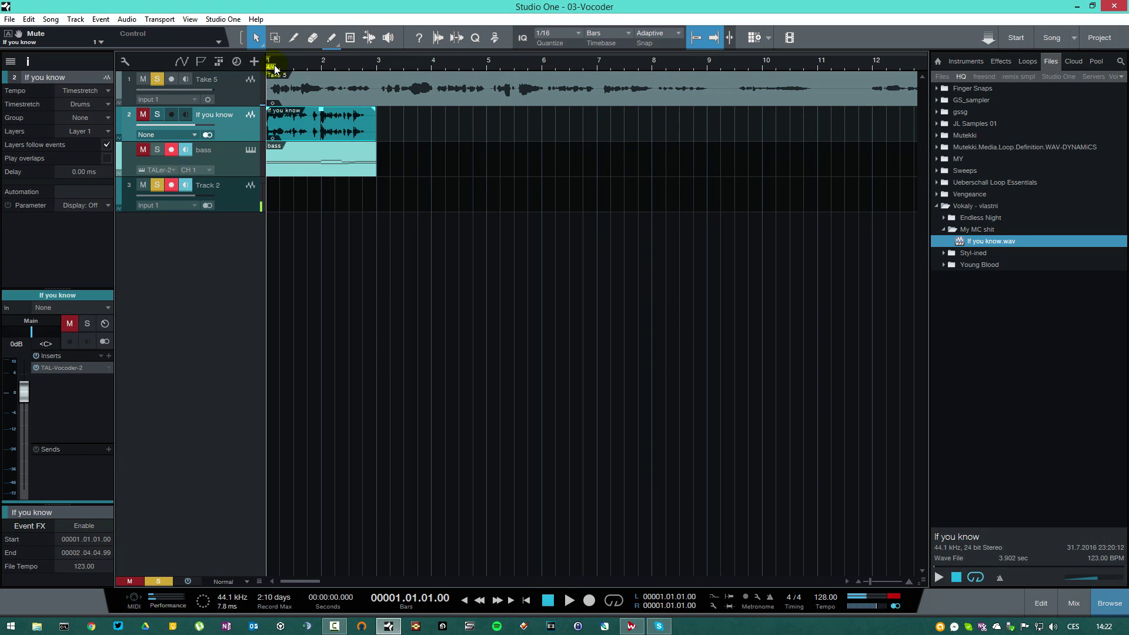
Add a Synth1 VST instrument track below Take 5 and close the synth's window
key("F5")
left_click_drag(1001, 403, 338, 125)
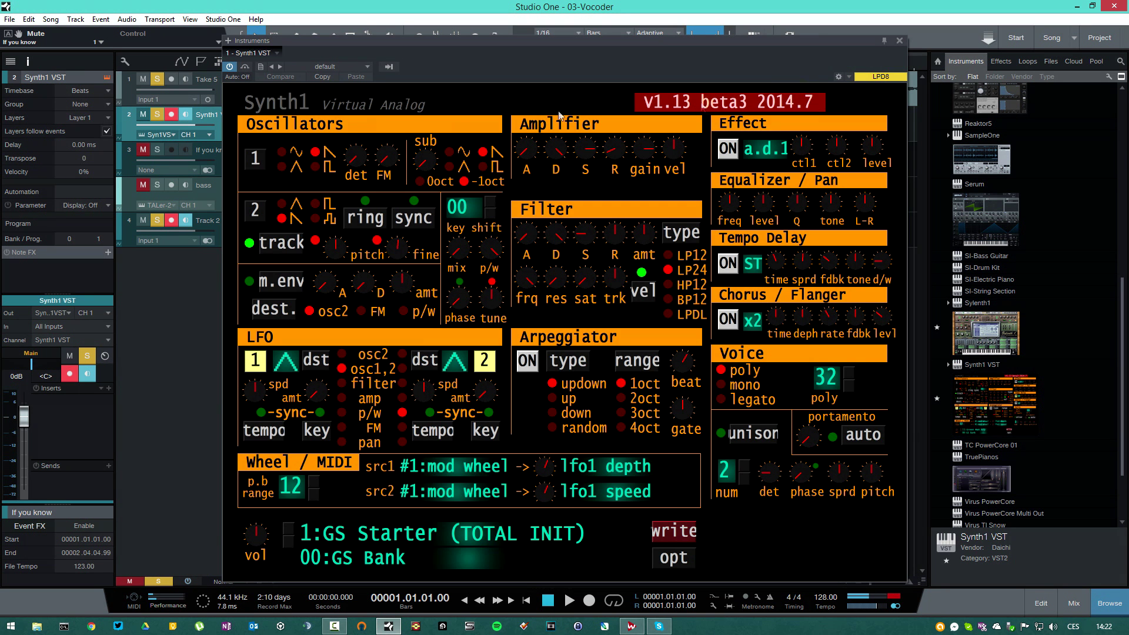
left_click(899, 40)
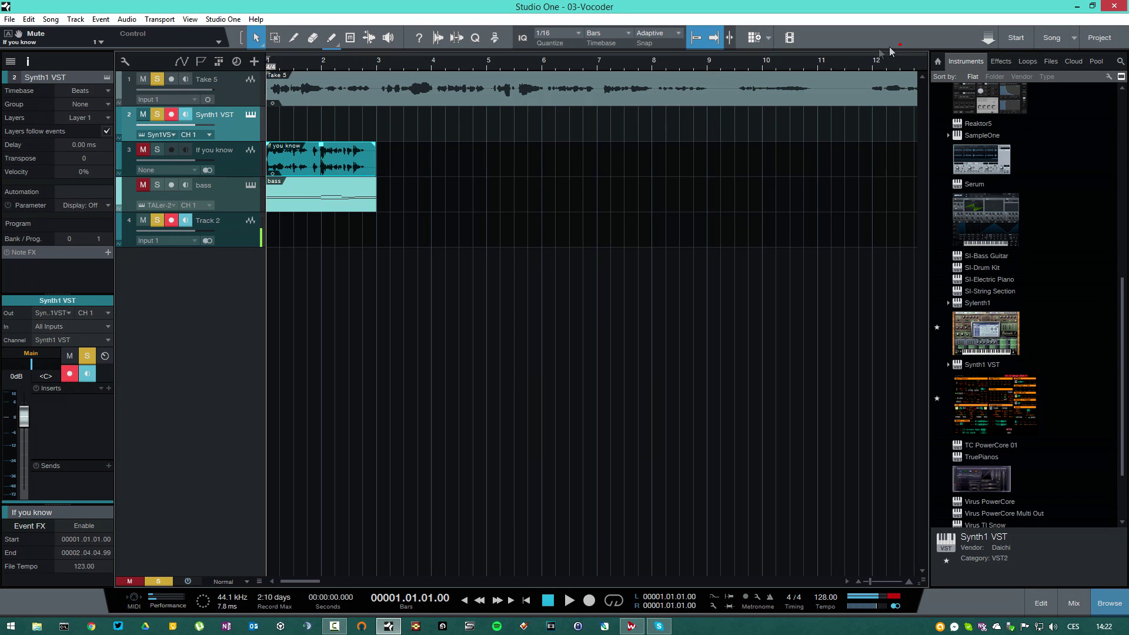
Select the Take 5 event and enable a loop range from bar 1 to bar 9
left_click(513, 102)
left_click(617, 101)
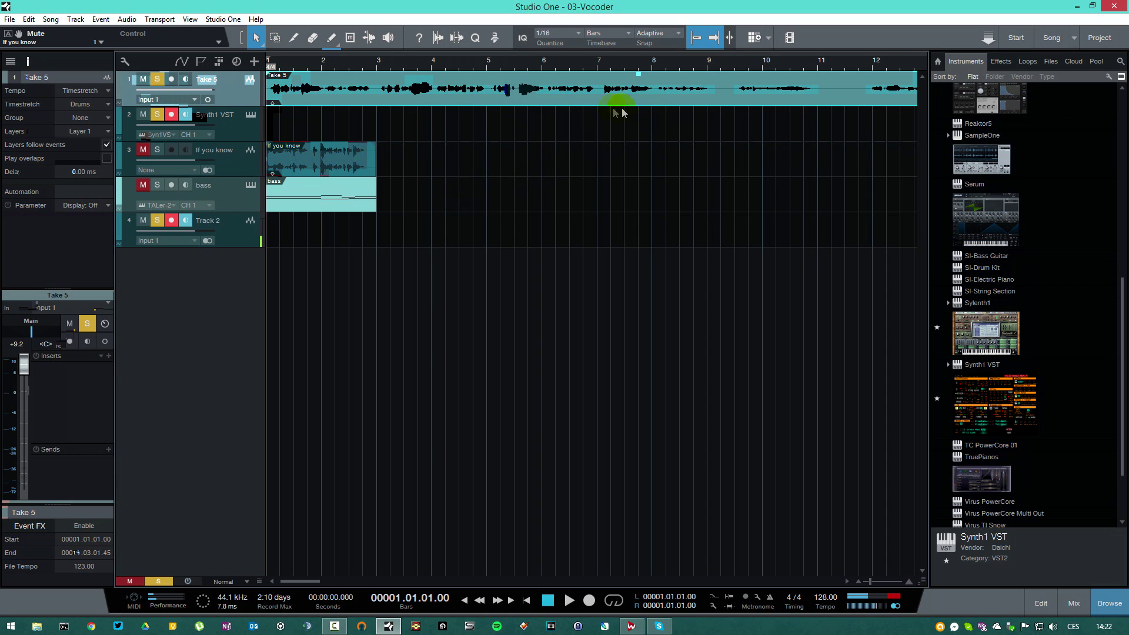
left_click(709, 76)
key("KP_Divide")
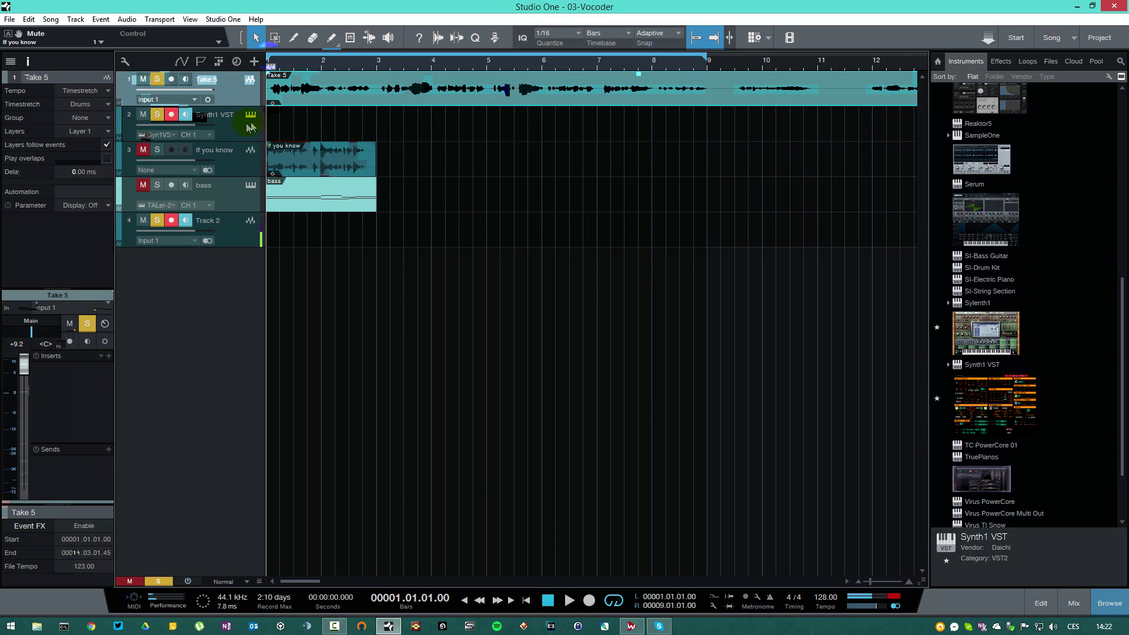
Show the mixer and add a new bus channel
key("F3")
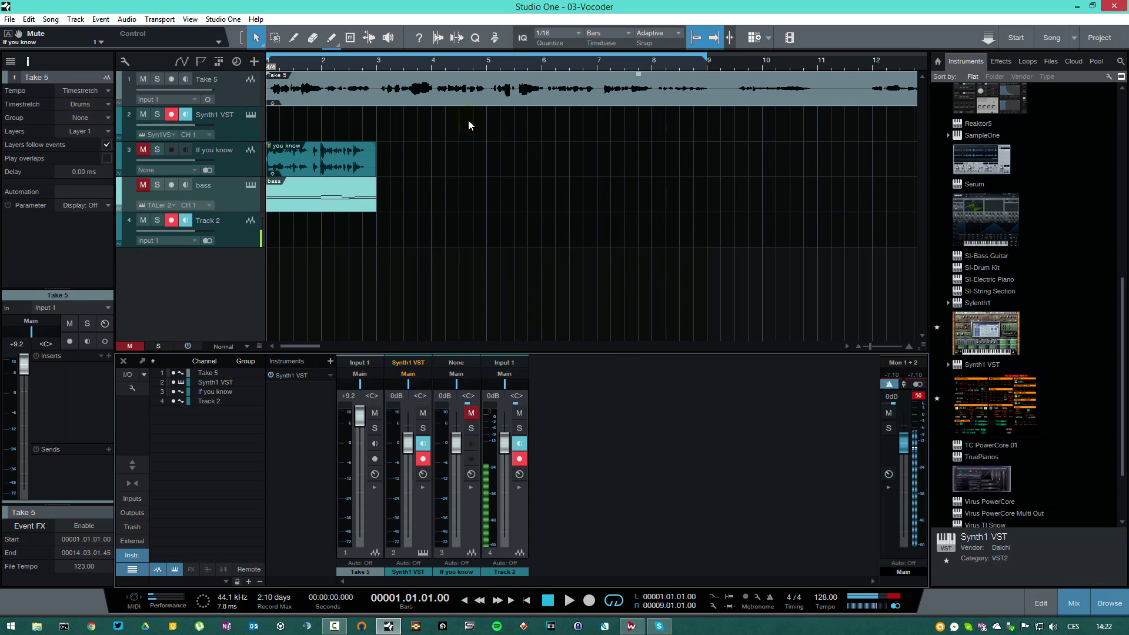
right_click(570, 393)
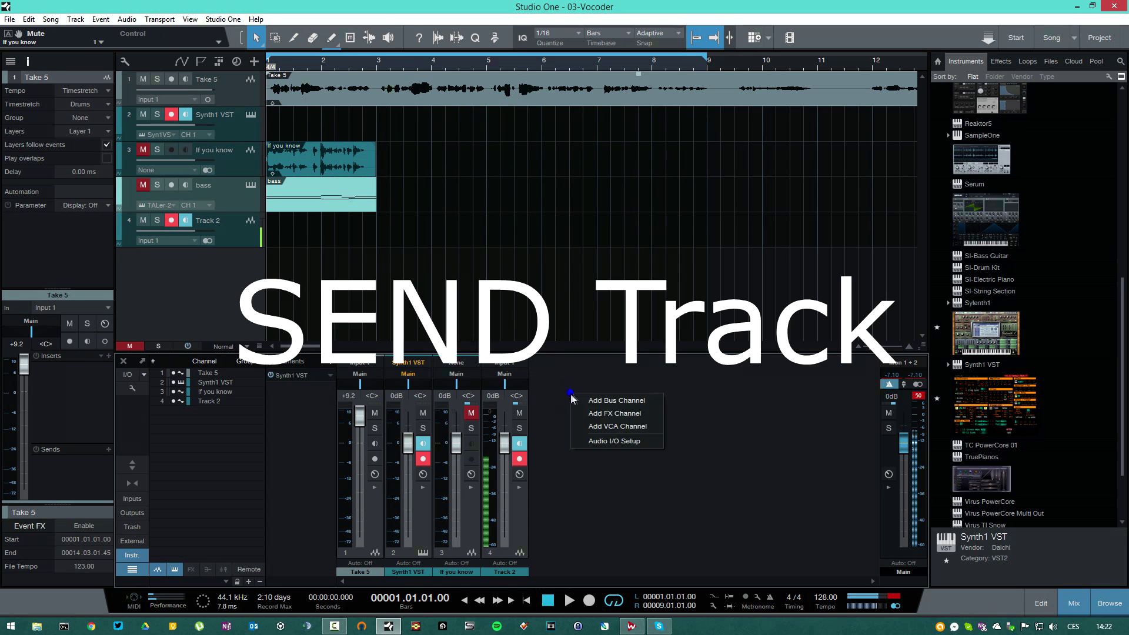
left_click(617, 401)
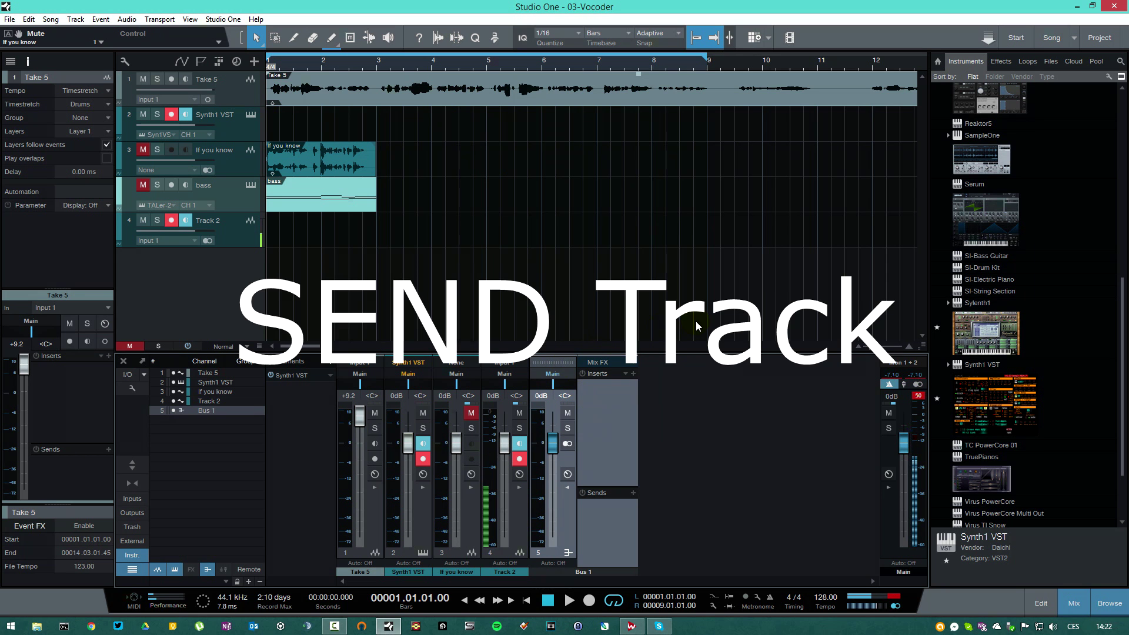
Route the outputs of the Take 5 and Synth1 VST channels to Bus 1 and select the bus
left_click(257, 125)
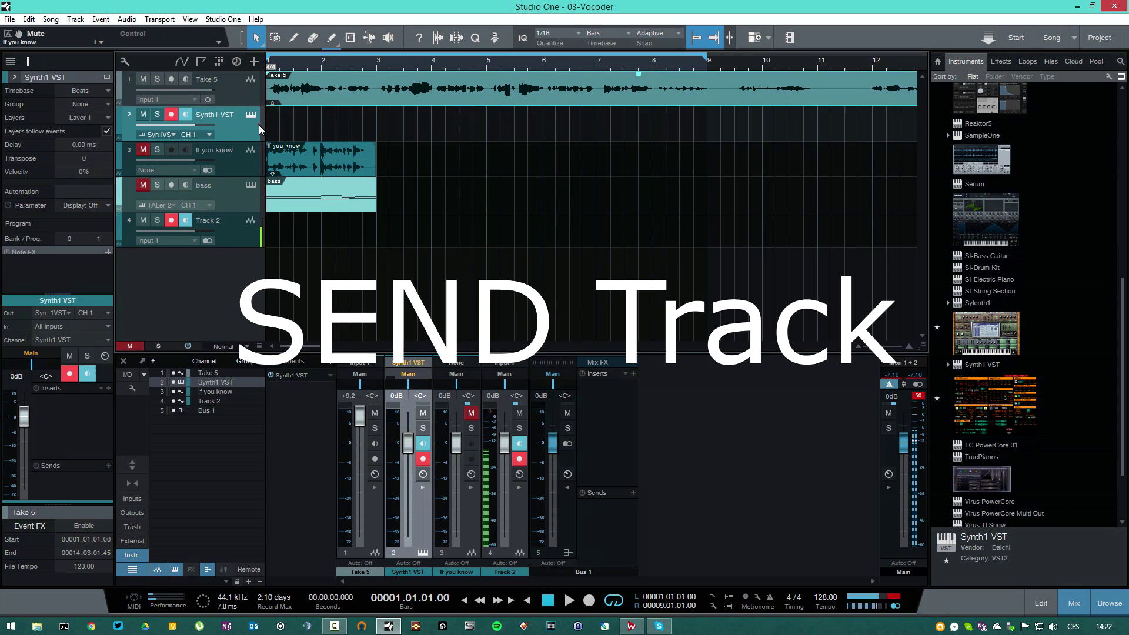
left_click(234, 104)
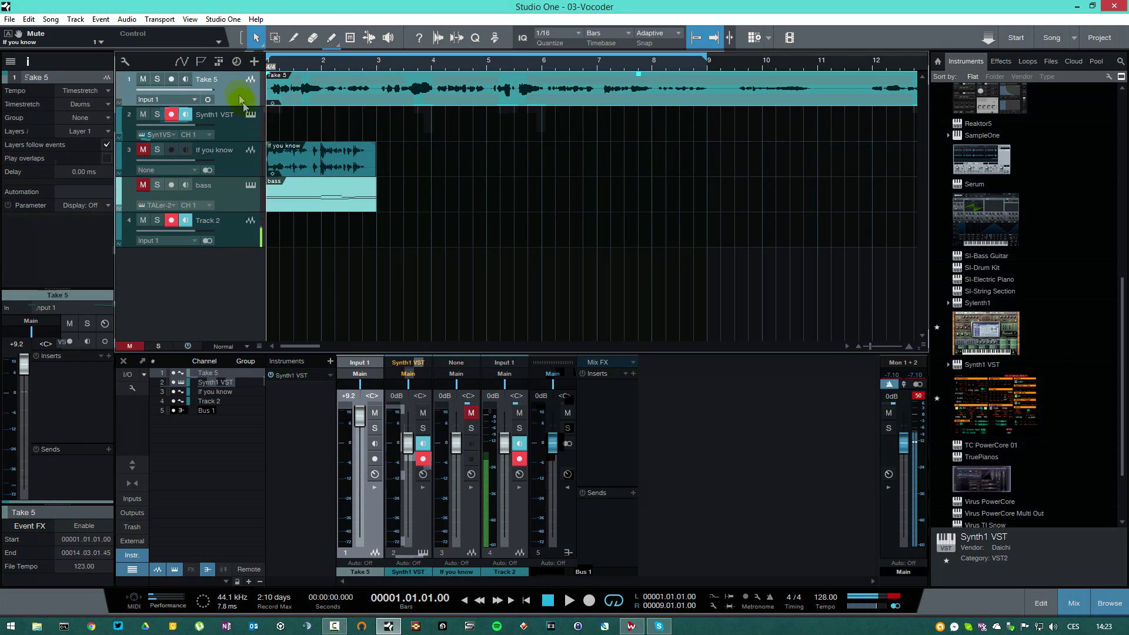
left_click(357, 374)
left_click(405, 374)
left_click(413, 390)
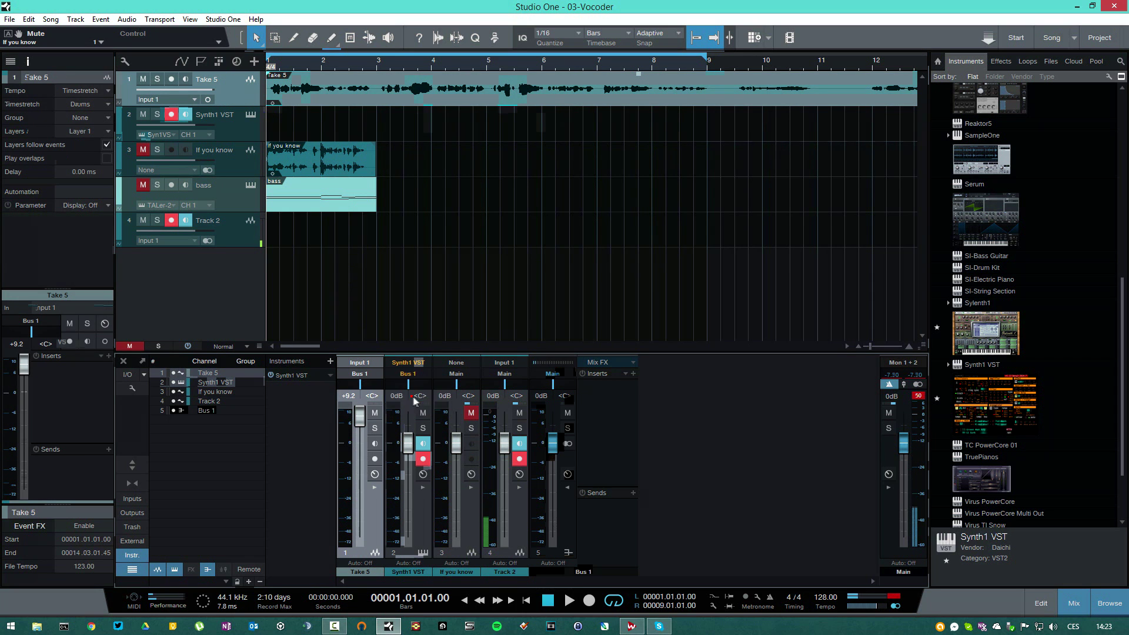
left_click(616, 410)
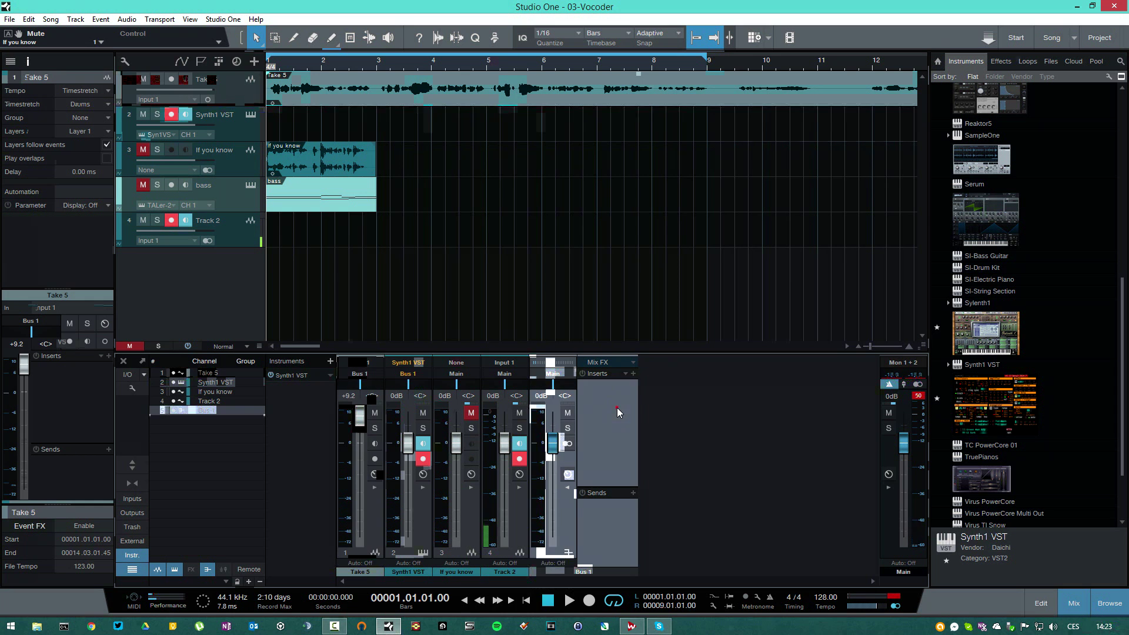
Insert TAL-Vocoder-2 on Bus 1, switch on its input mode and move its window clear of the channel list
left_click(633, 374)
left_click(709, 76)
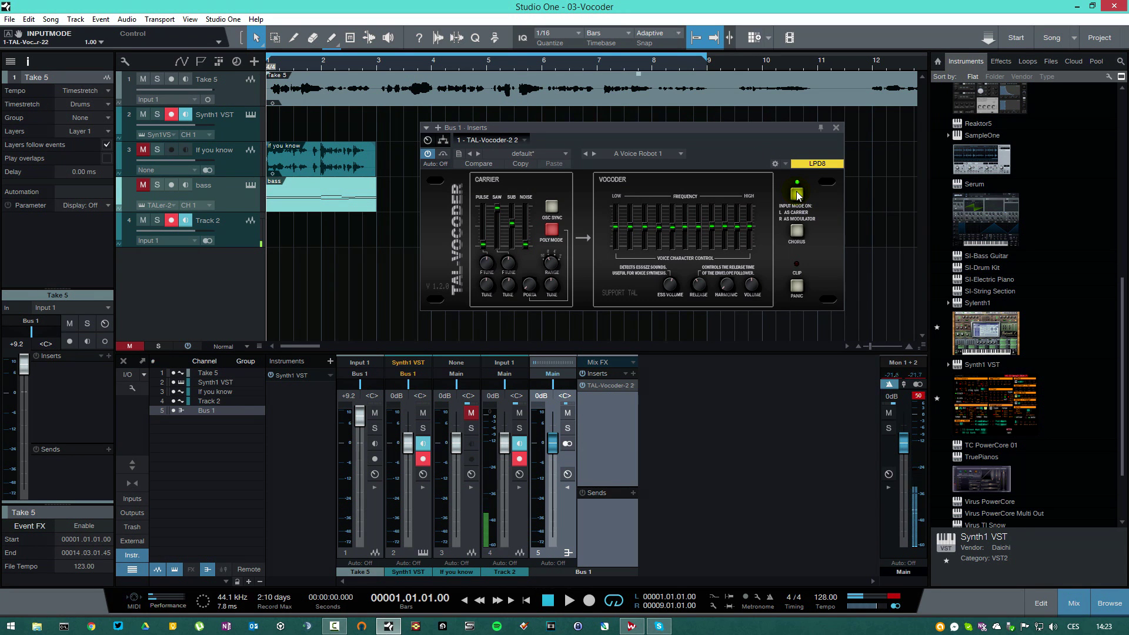
left_click(797, 196)
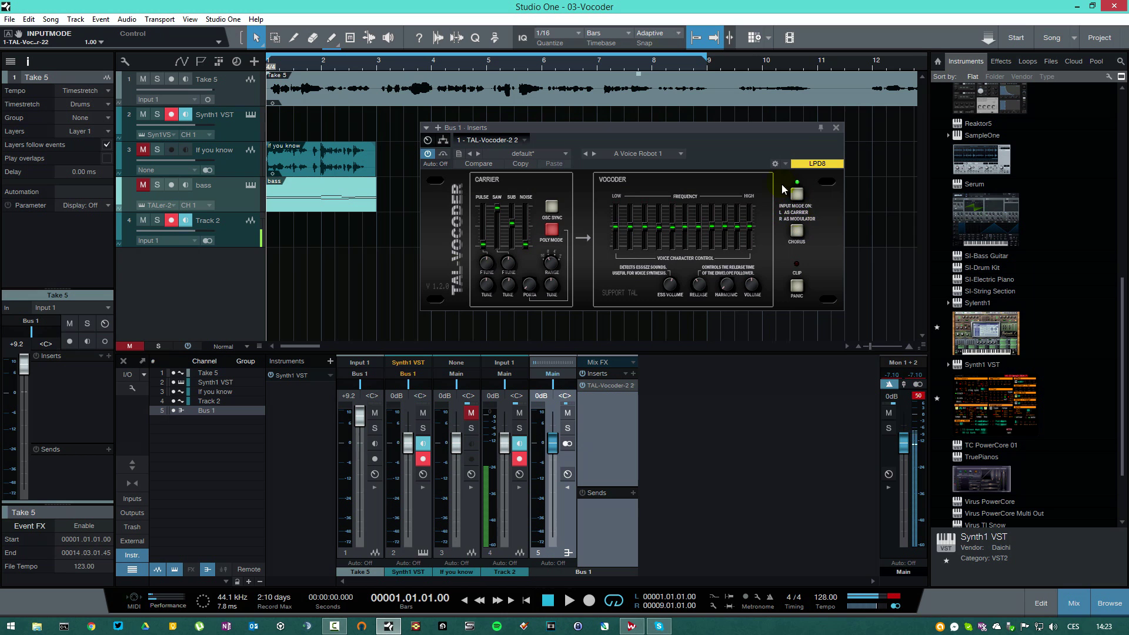
left_click_drag(788, 131, 914, 127)
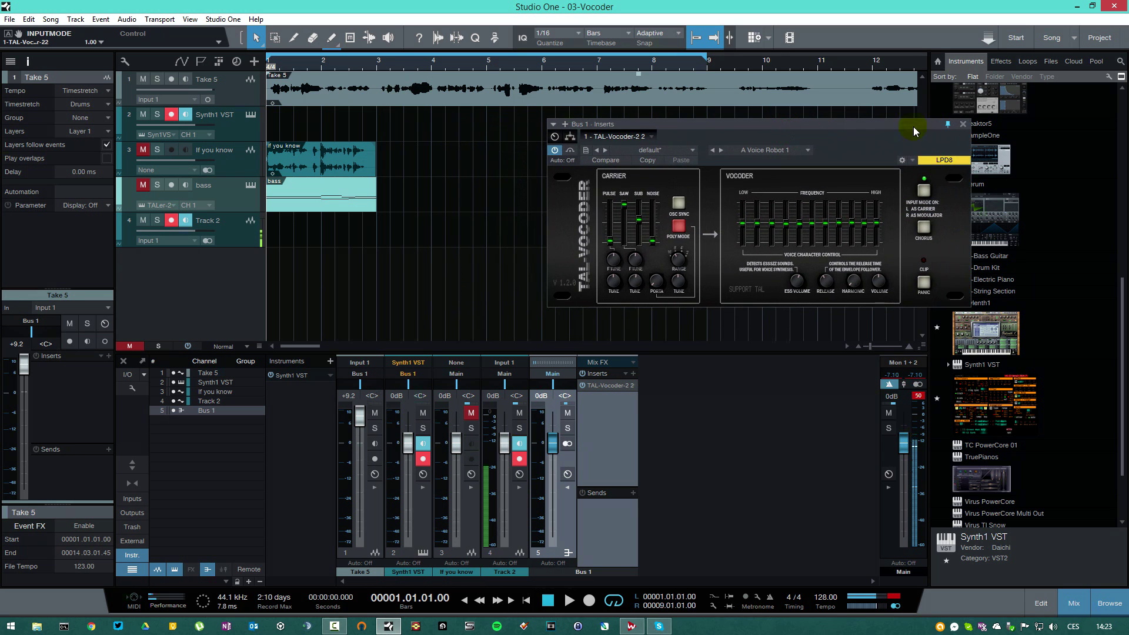
Pan the Take 5 channel fully right and the Synth1 VST channel fully left
left_click(250, 101)
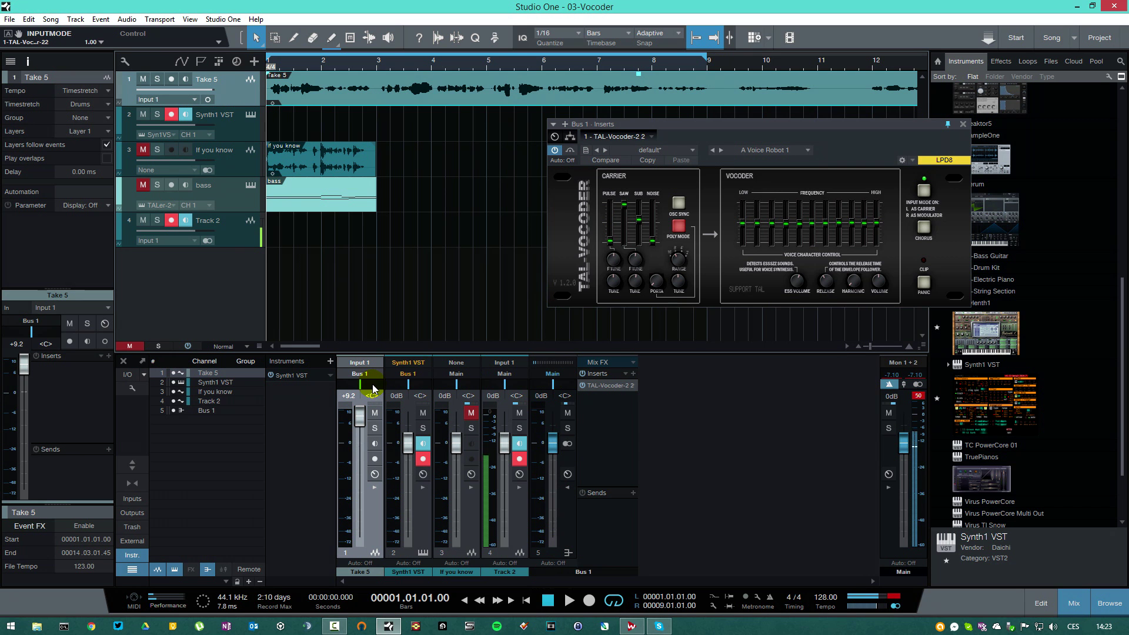
left_click_drag(365, 387, 456, 388)
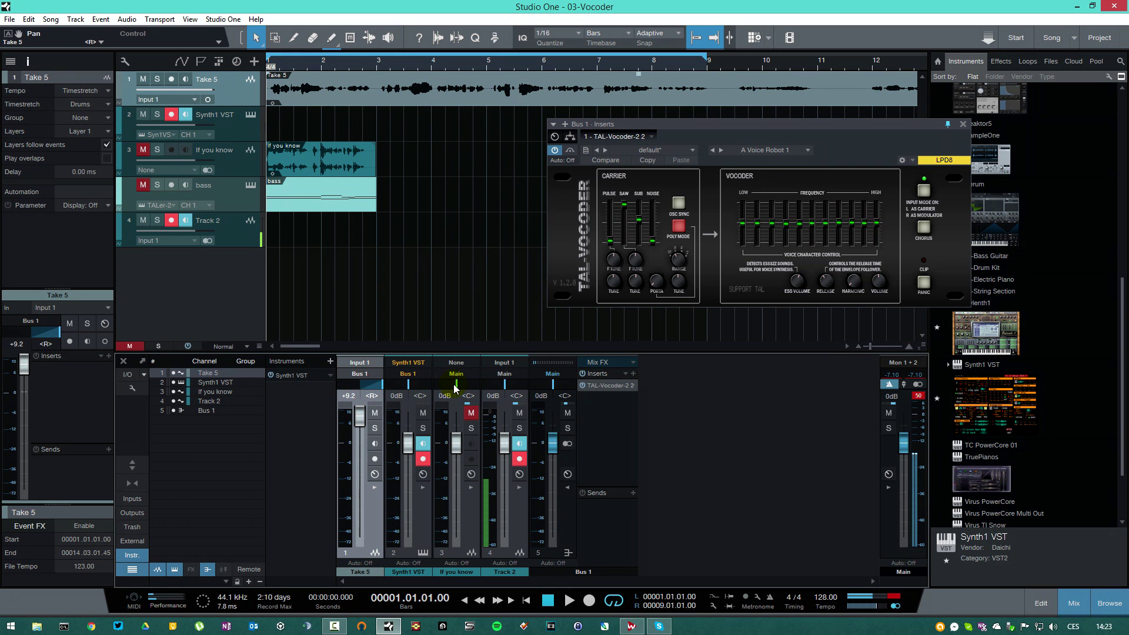
left_click(235, 137)
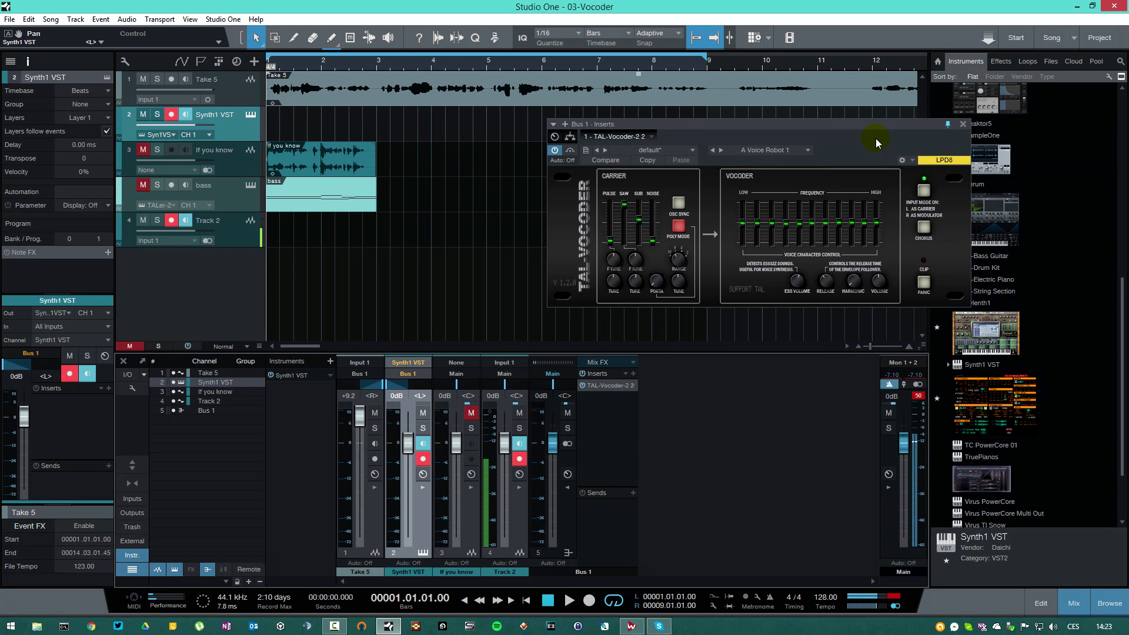
Play the song through the vocoder bus twice from the start and listen to the result
key("space")
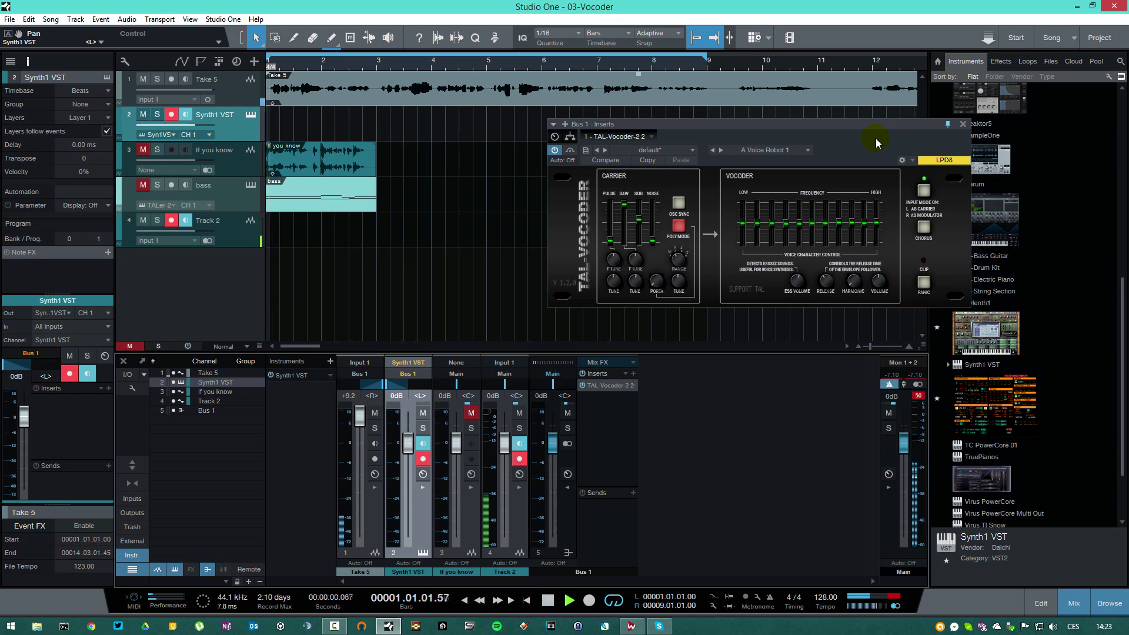
key("space")
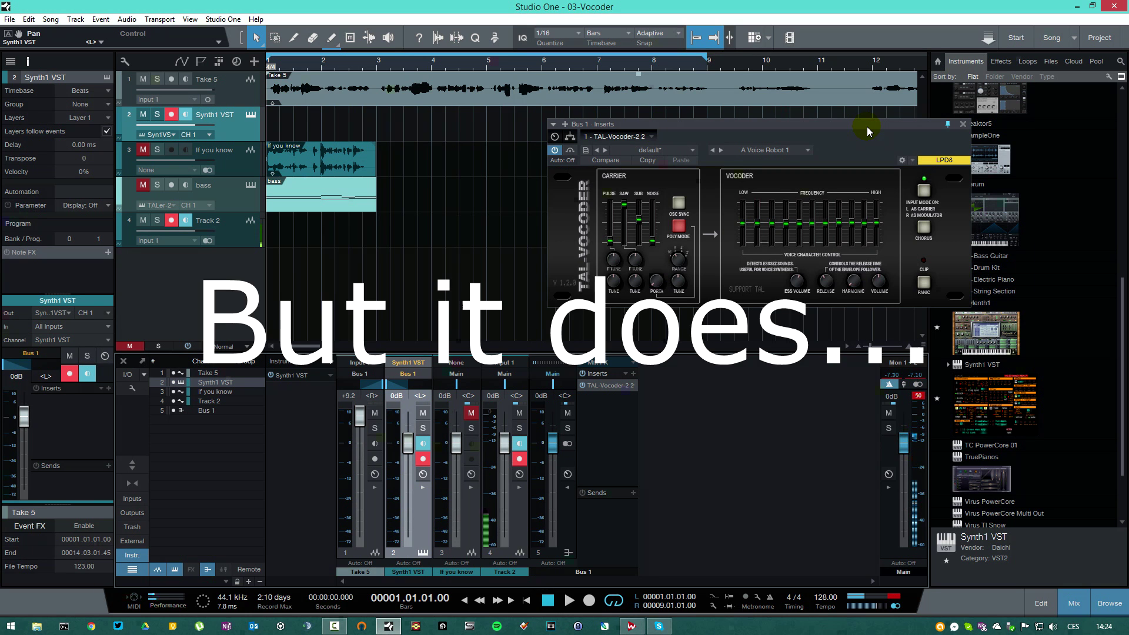
key("space")
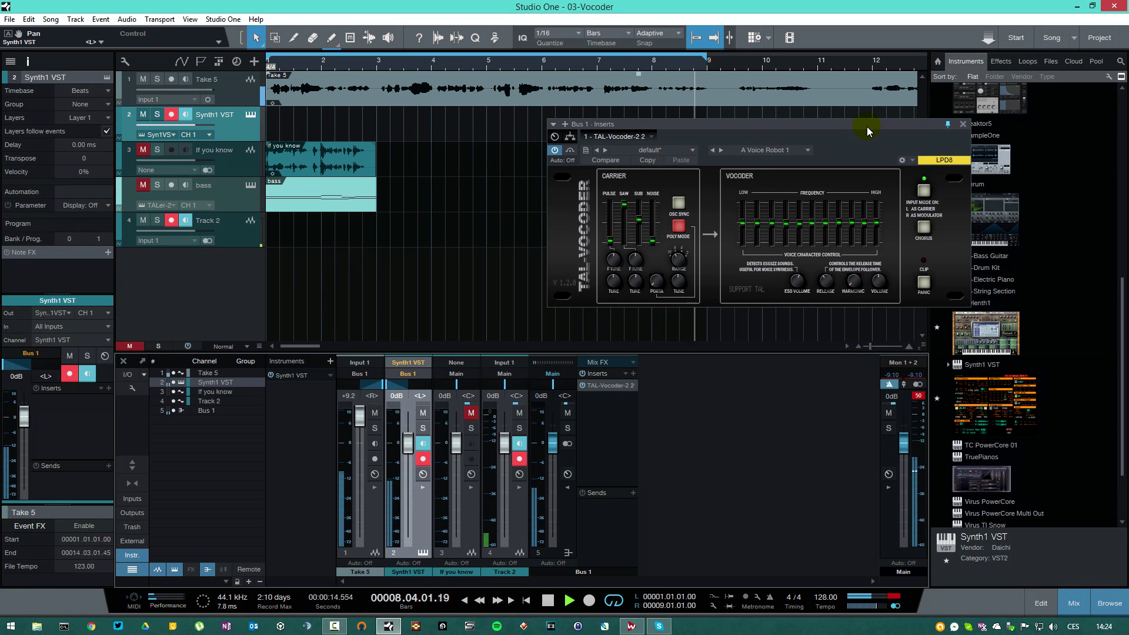
key("space")
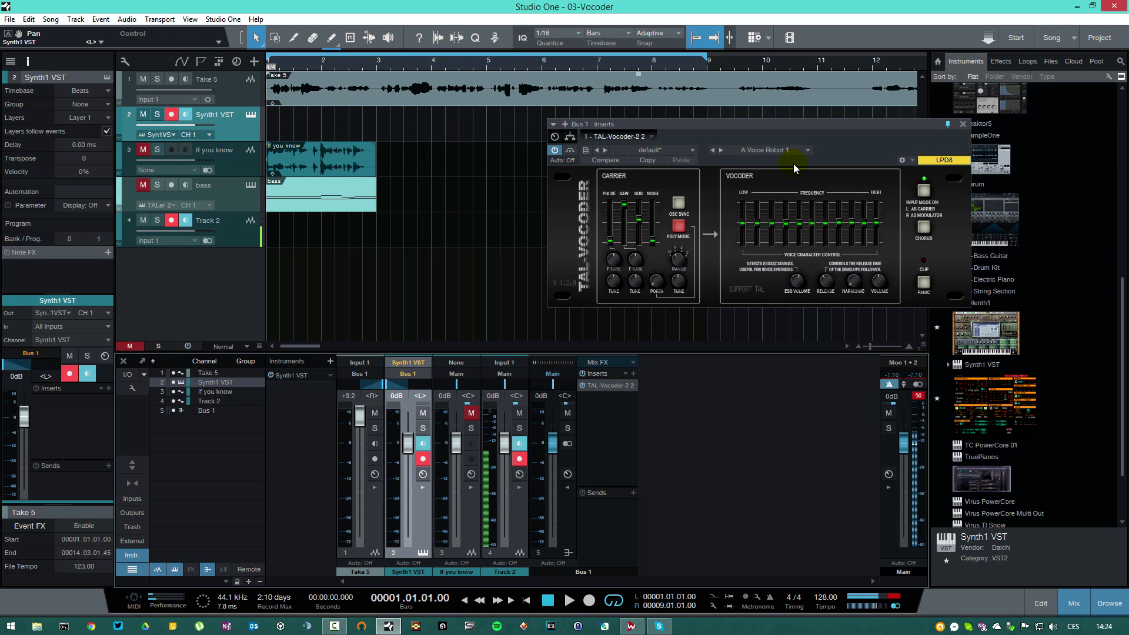
Copy the bass event to the start of the Synth1 VST track and duplicate it three times to fill the loop up to bar 9
left_click(355, 203)
left_click_drag(354, 202, 351, 123)
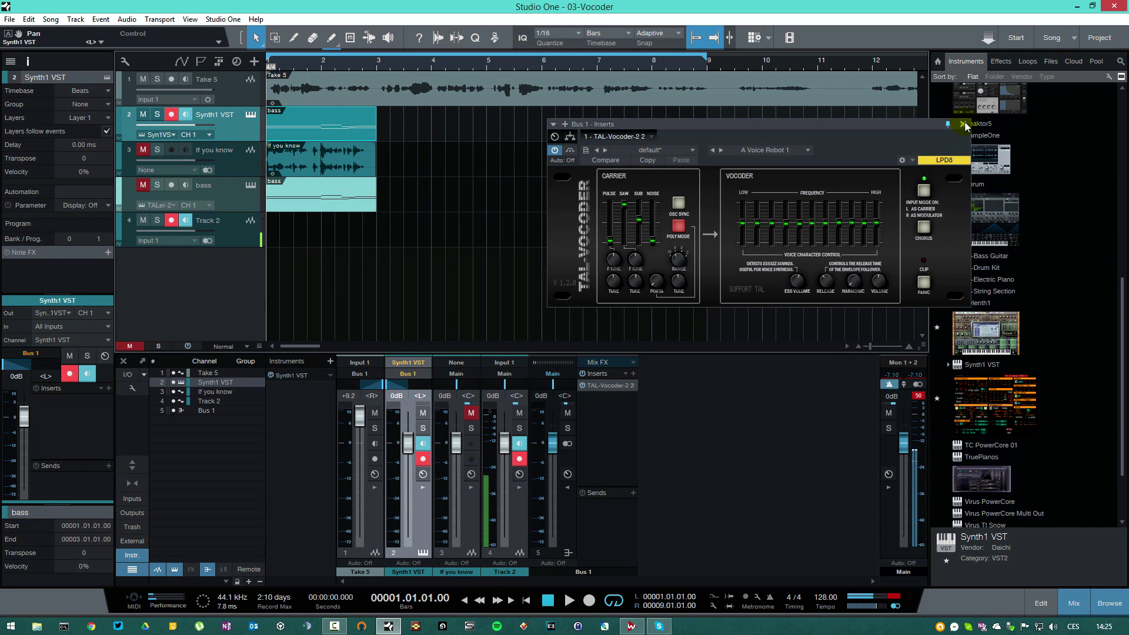
left_click_drag(881, 128, 828, 231)
key("d")
key("d")
key("d")
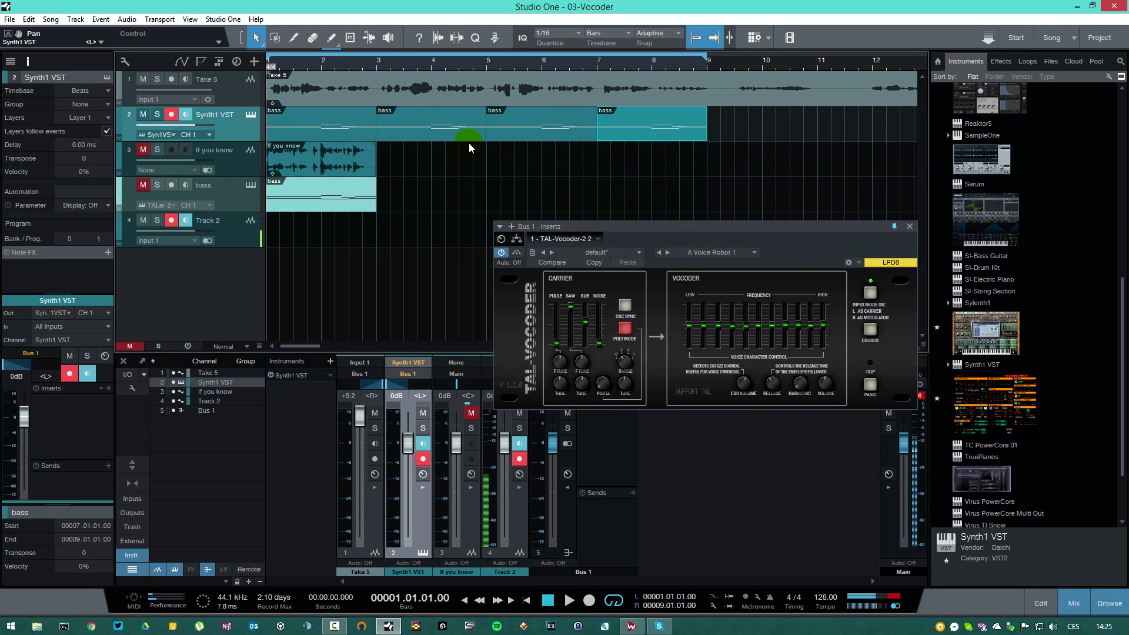
Inspect the first bass event's notes on the Synth1 VST track without the vocoder window in the way and start playback
double_click(360, 119)
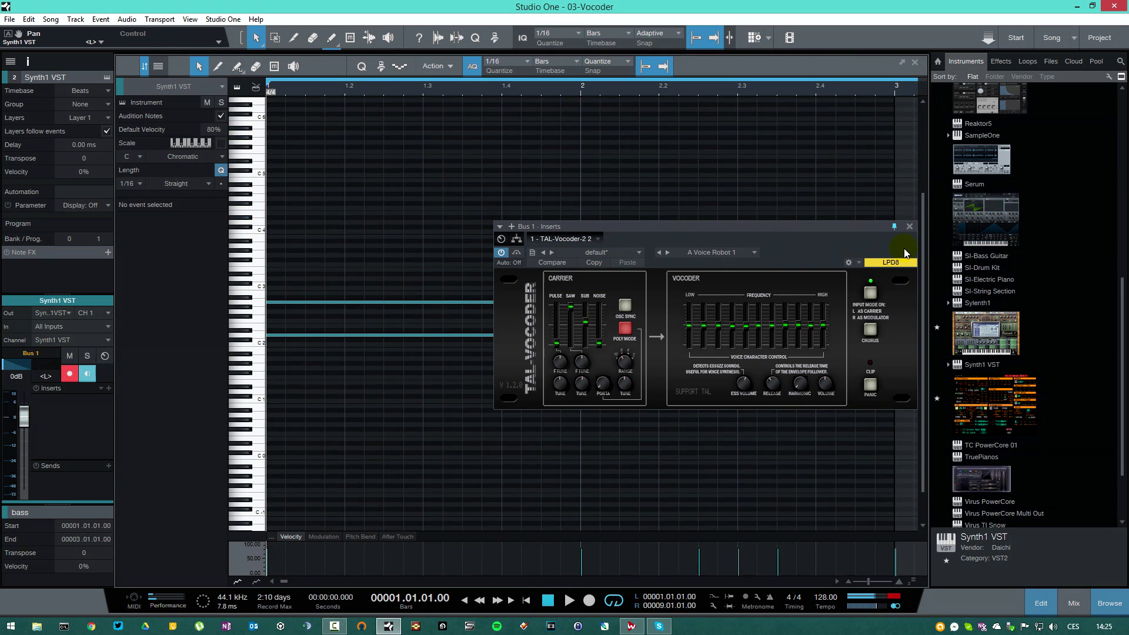
left_click(910, 227)
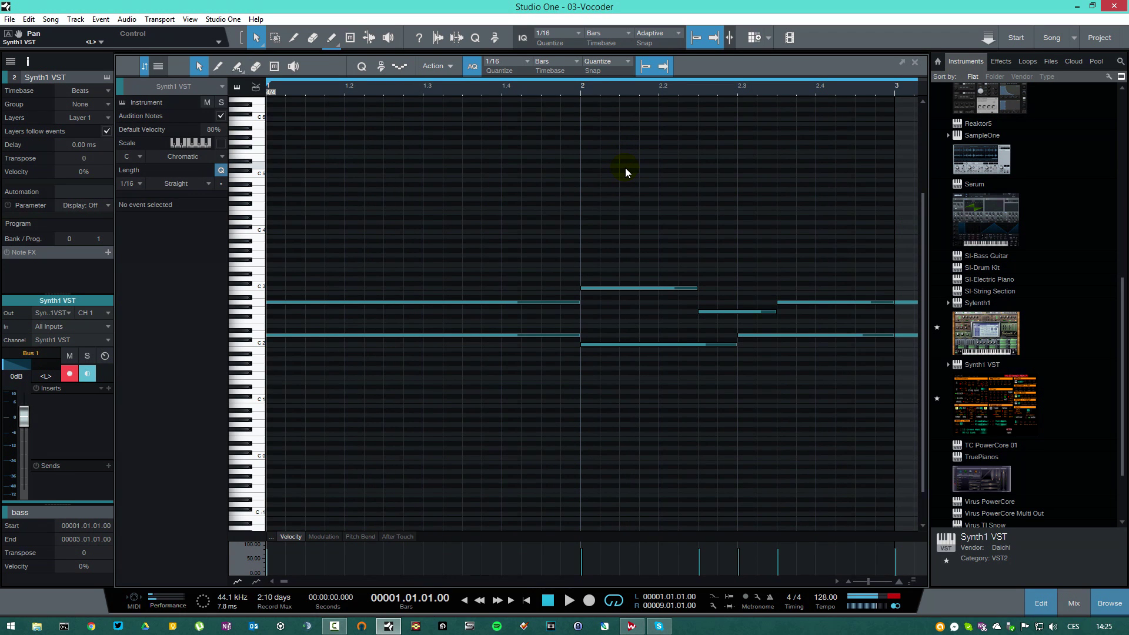
key("w")
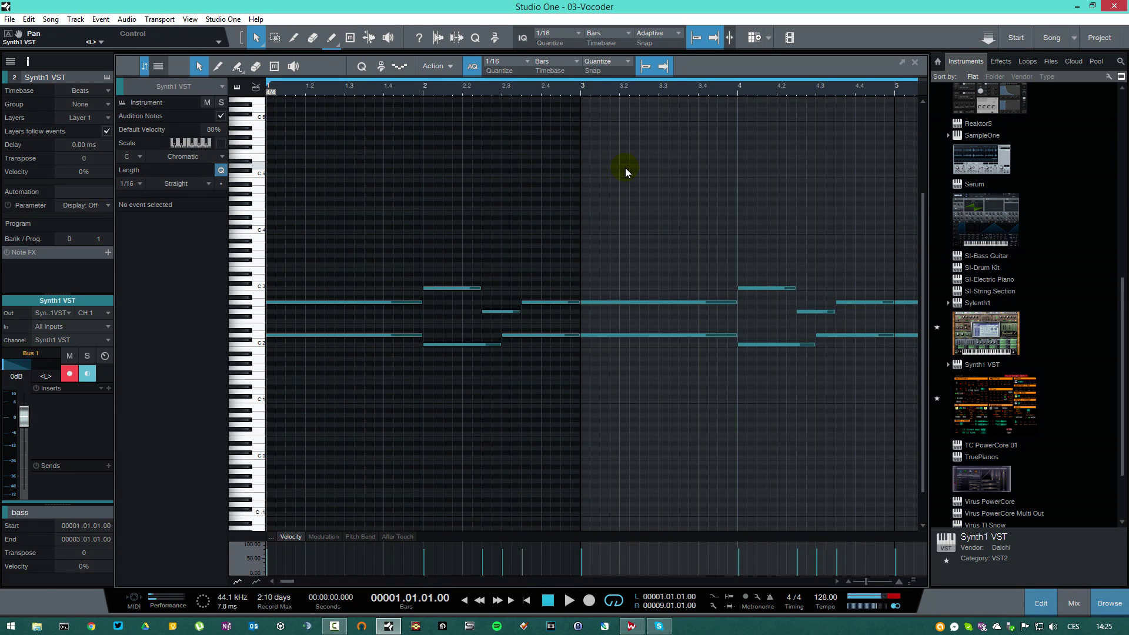
key("space")
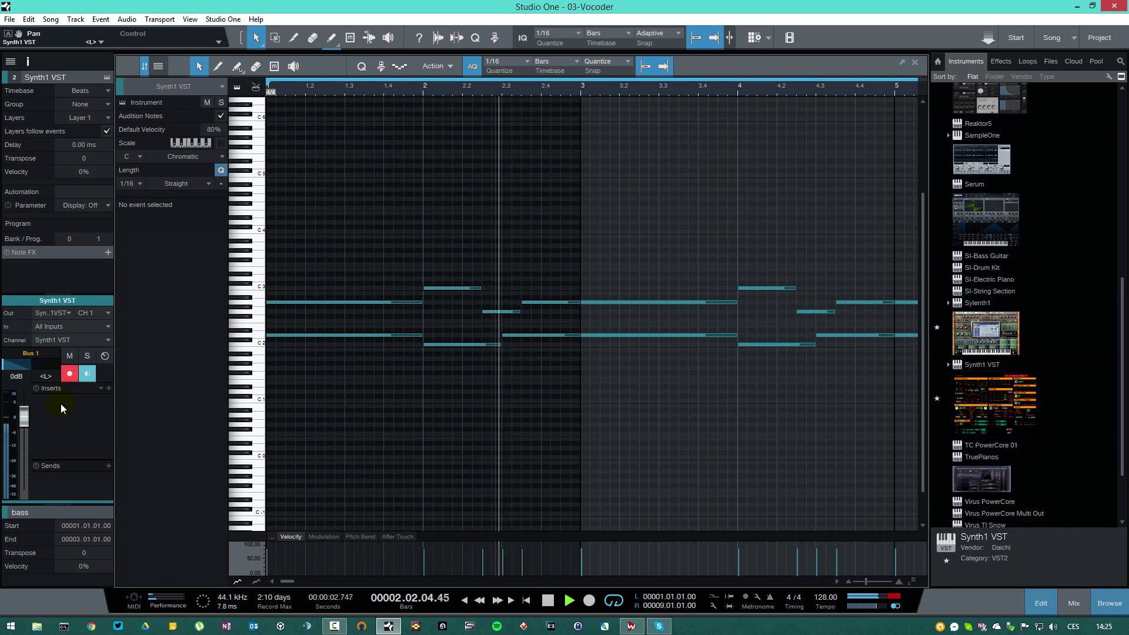
Lower the Bus 1 volume to -10.7 dB during playback and check the notes of the third bass event on the Synth1 VST track
key("F3")
left_click_drag(553, 456, 555, 474)
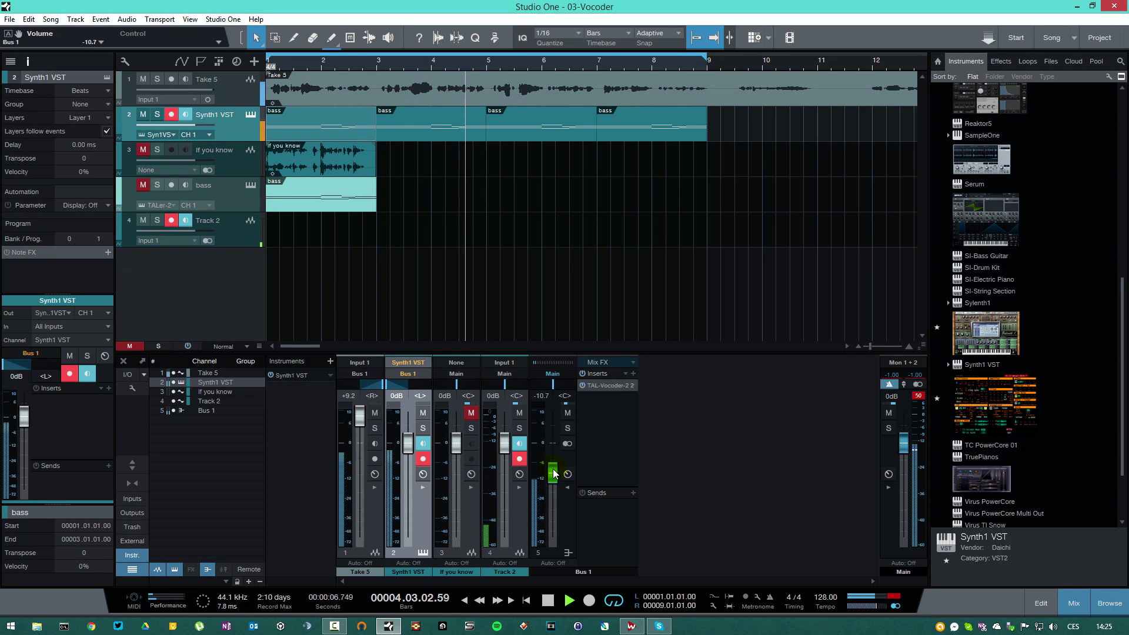
double_click(529, 126)
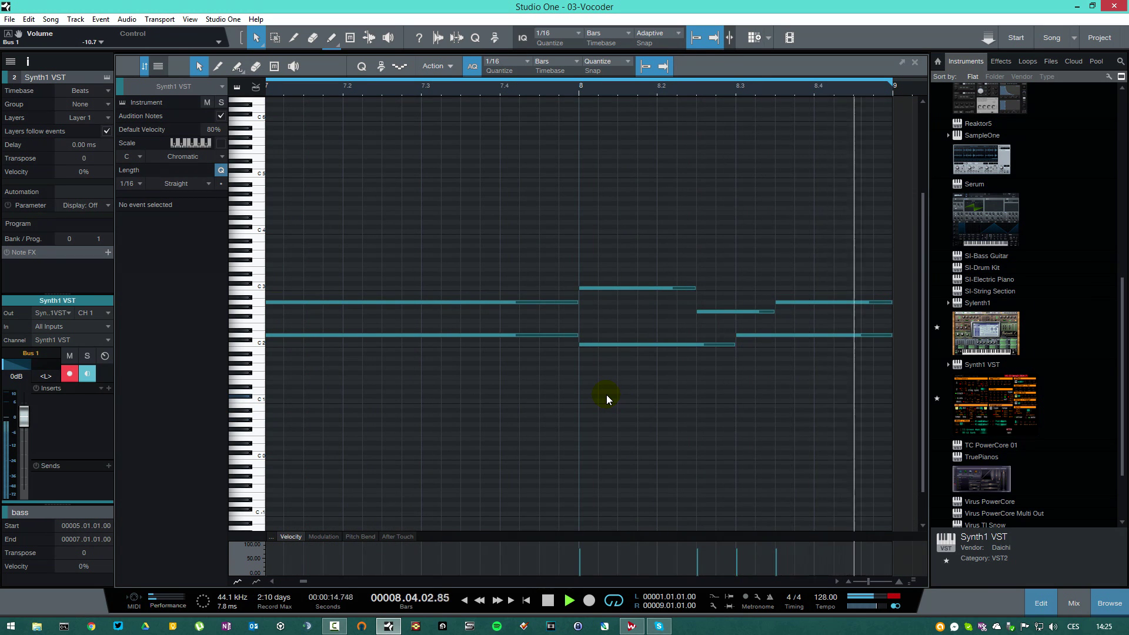
key("F2")
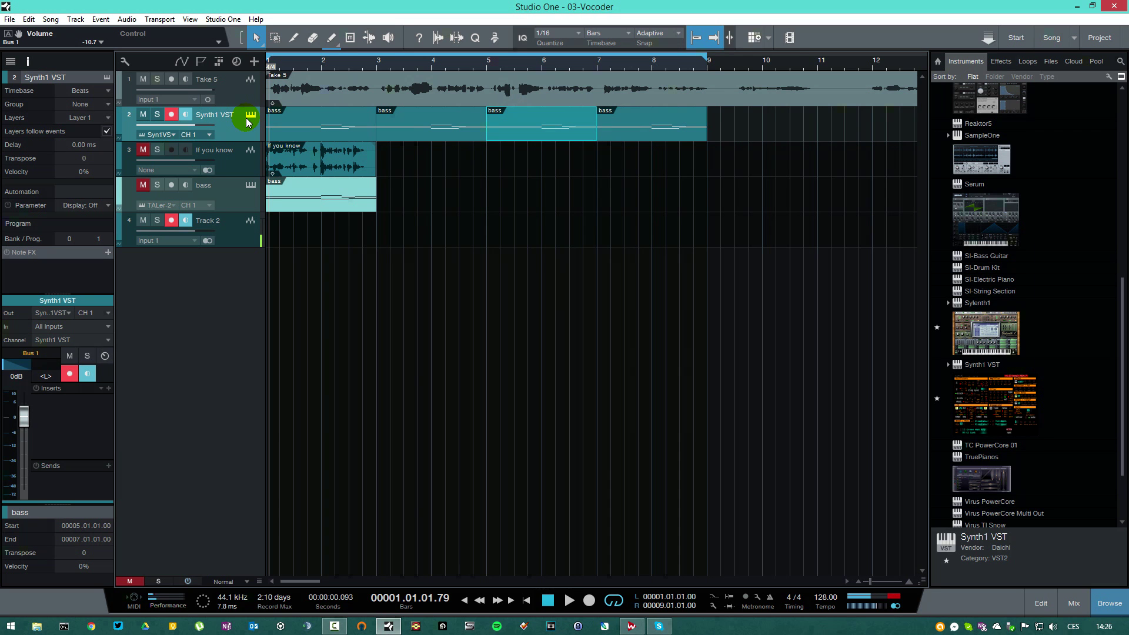
Delete all four bass events from the Synth1 VST track
left_click(635, 113)
left_click_drag(749, 133, 322, 118)
key("Delete")
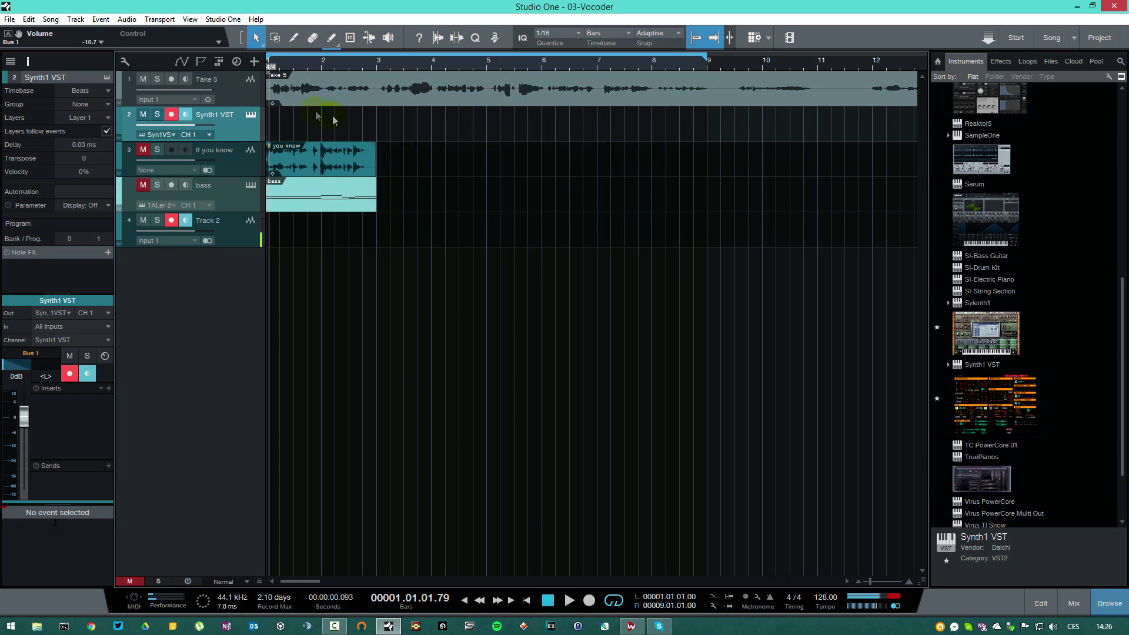
Load preset 36, apply filter - one note off, from the GS Bank in Synth1 and close its window
left_click(229, 101)
left_click(242, 119)
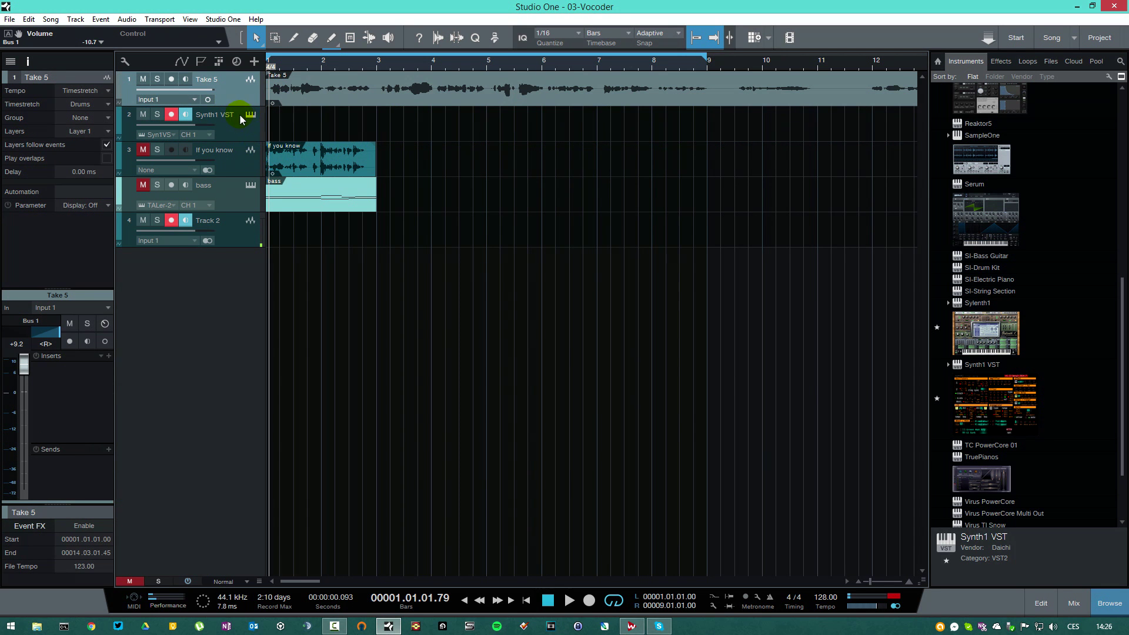
left_click(251, 115)
left_click(451, 534)
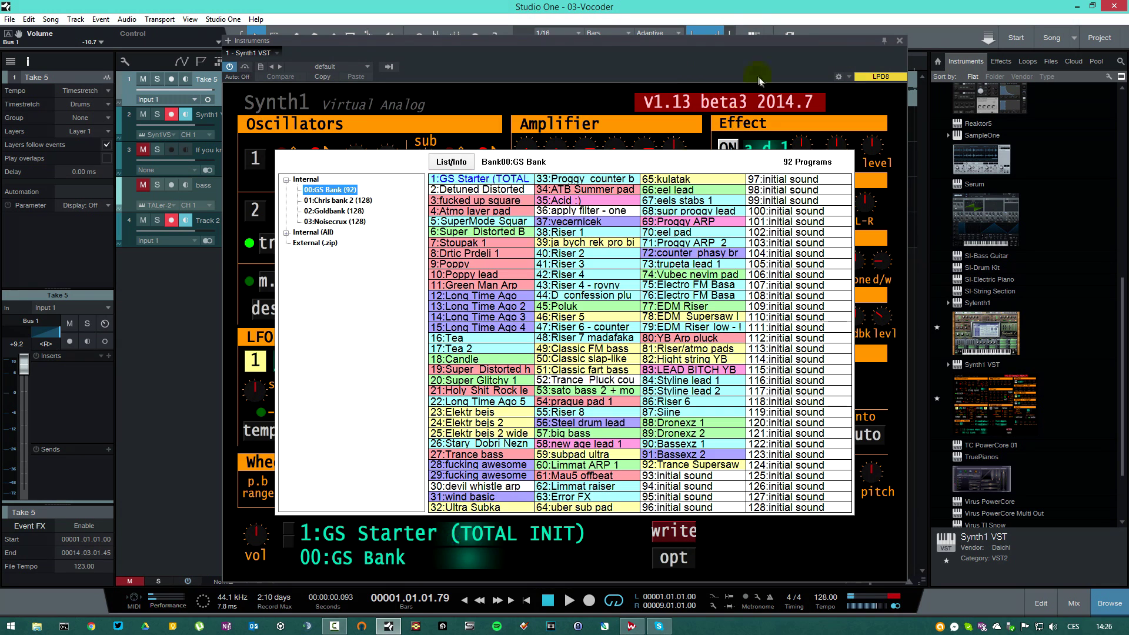
left_click(603, 212)
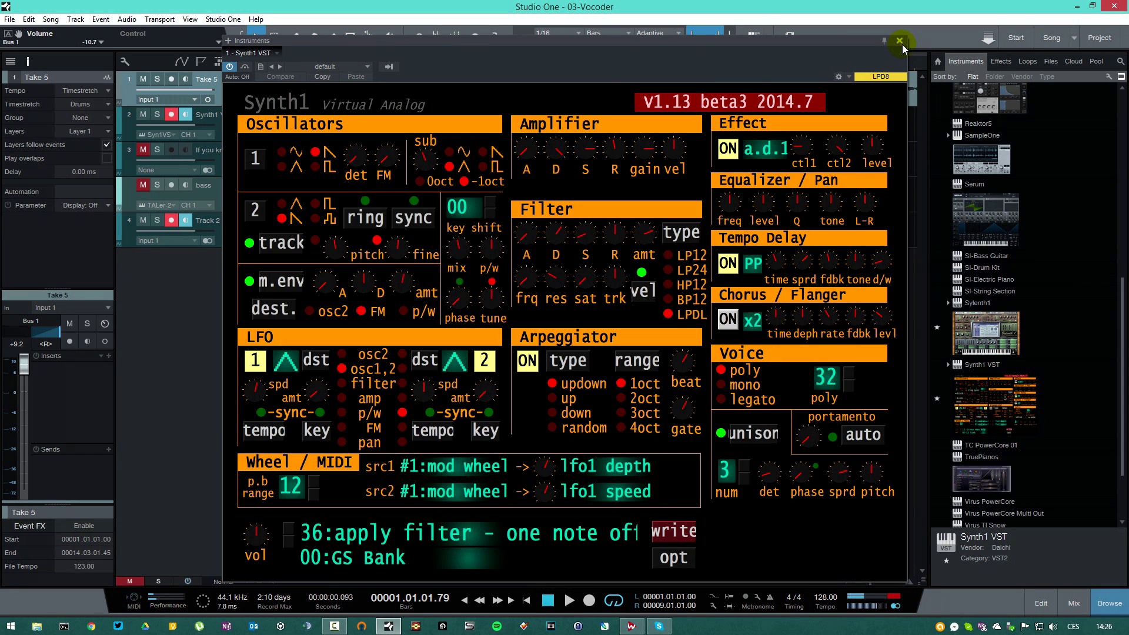
left_click(899, 41)
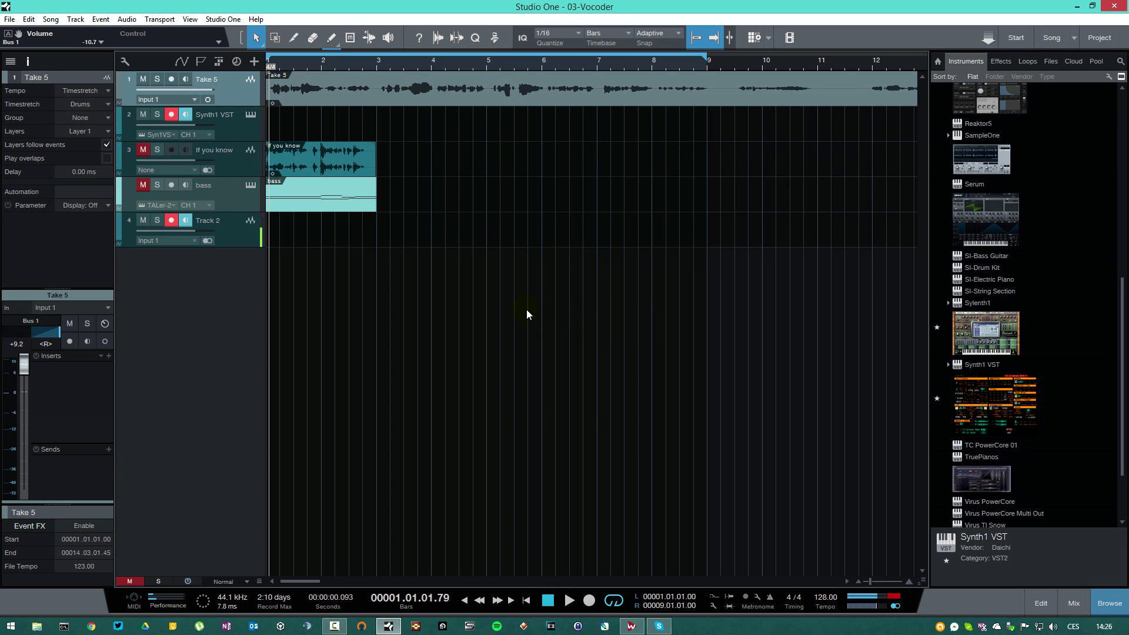
Show the mixer, route the Synth1 VST channel straight to Main and center its pan
key("F3")
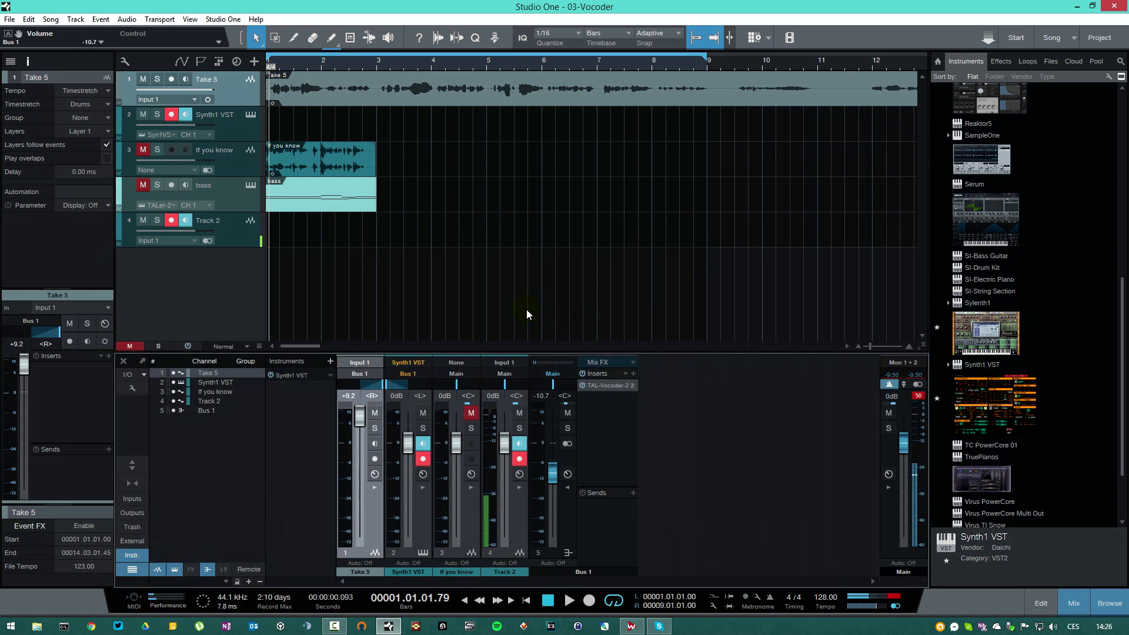
left_click(414, 374)
left_click(411, 389)
left_click(412, 389)
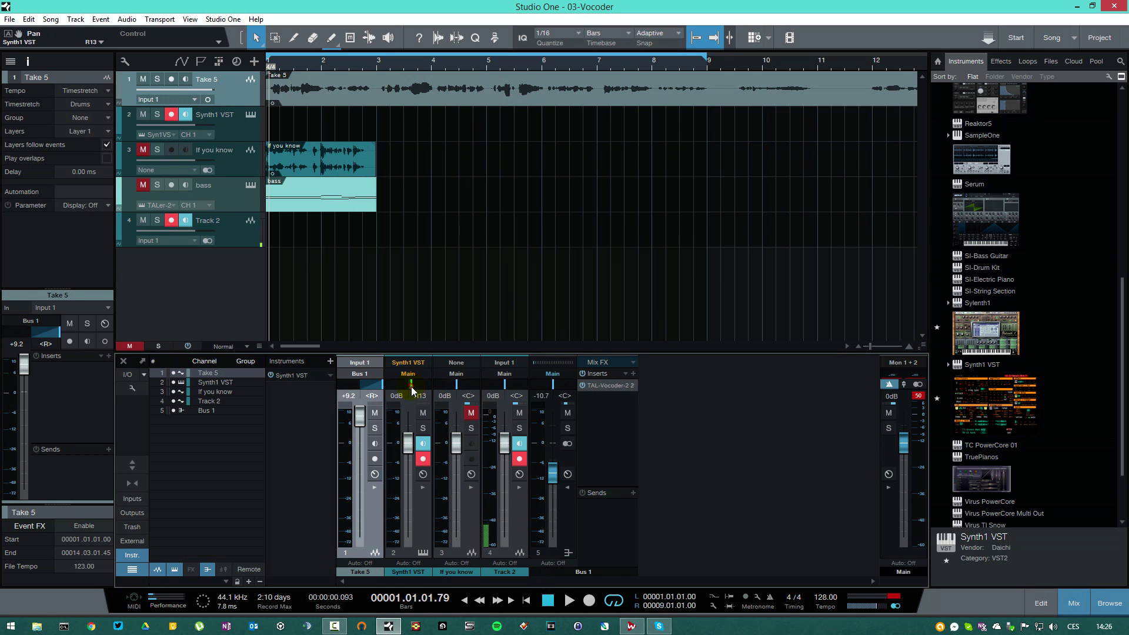
Set the Synth1 filter frequency to 35 and close the instrument window
left_click(251, 114)
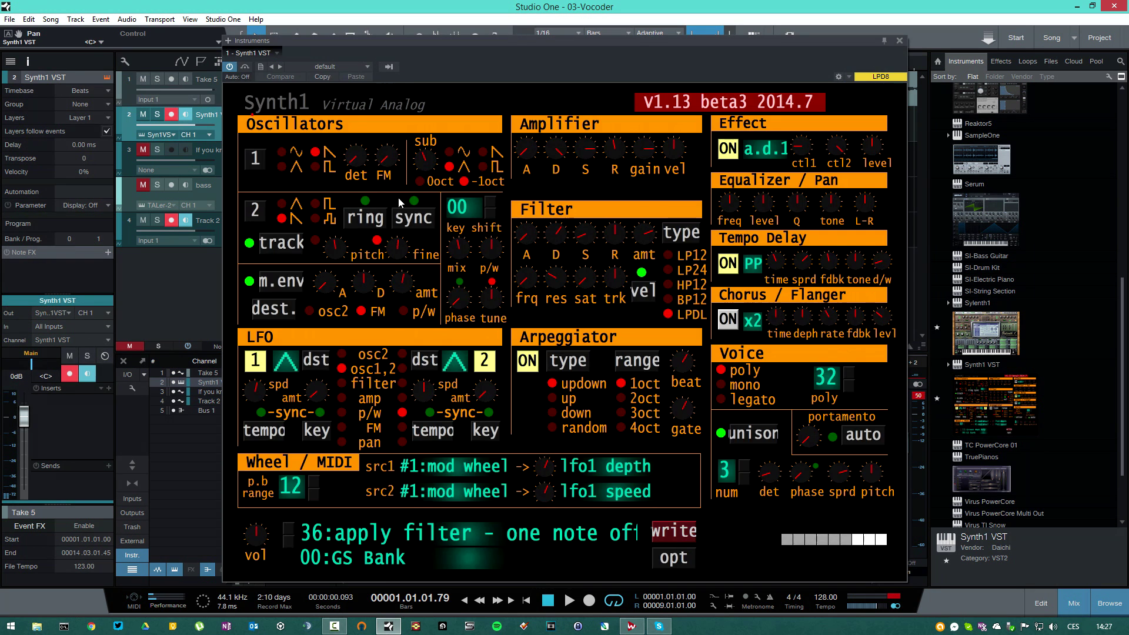
mouse_move(526, 277)
left_mouse_down()
mouse_move(526, 224)
mouse_move(525, 258)
left_mouse_up()
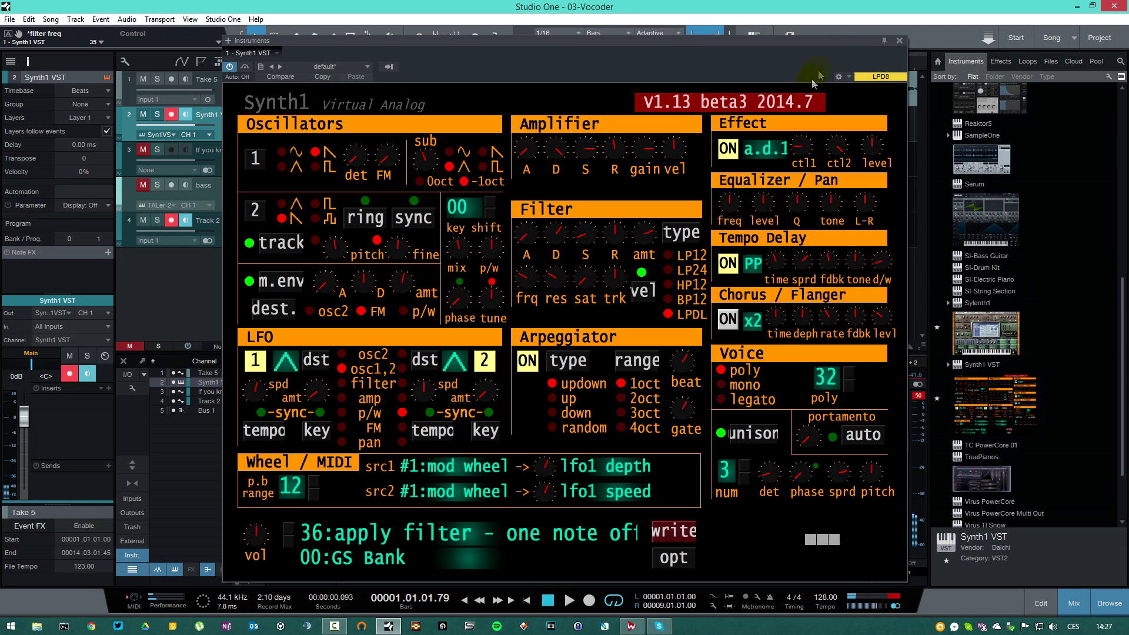
left_click(899, 41)
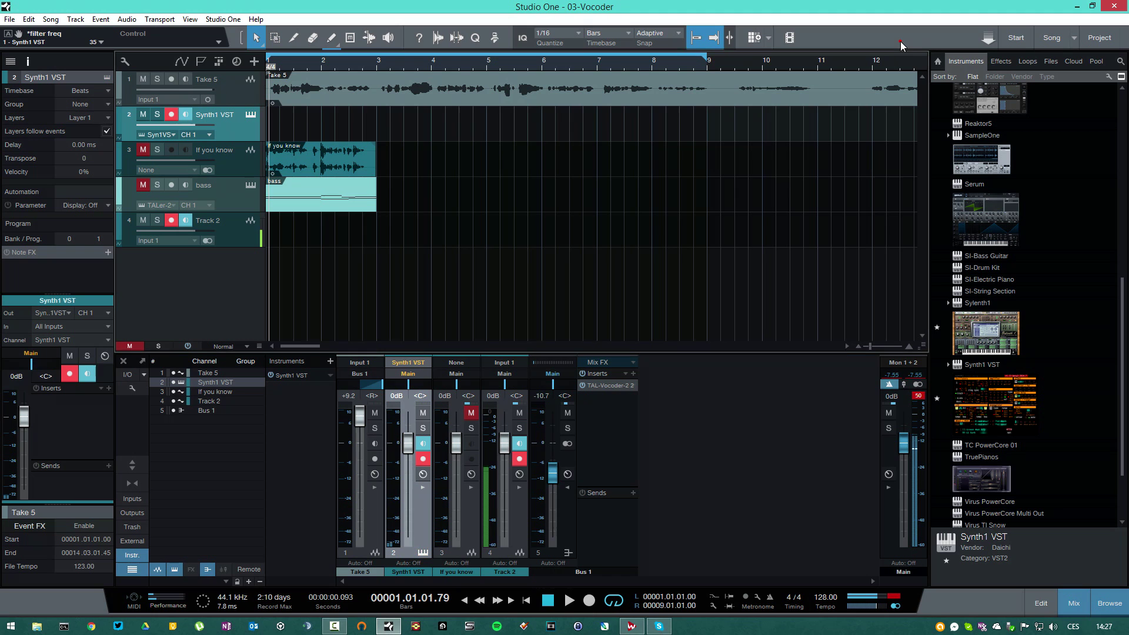
Route the Synth1 VST channel back to Bus 1 and pan it fully left
left_click(411, 380)
left_click(412, 397)
left_click_drag(408, 387, 502, 343)
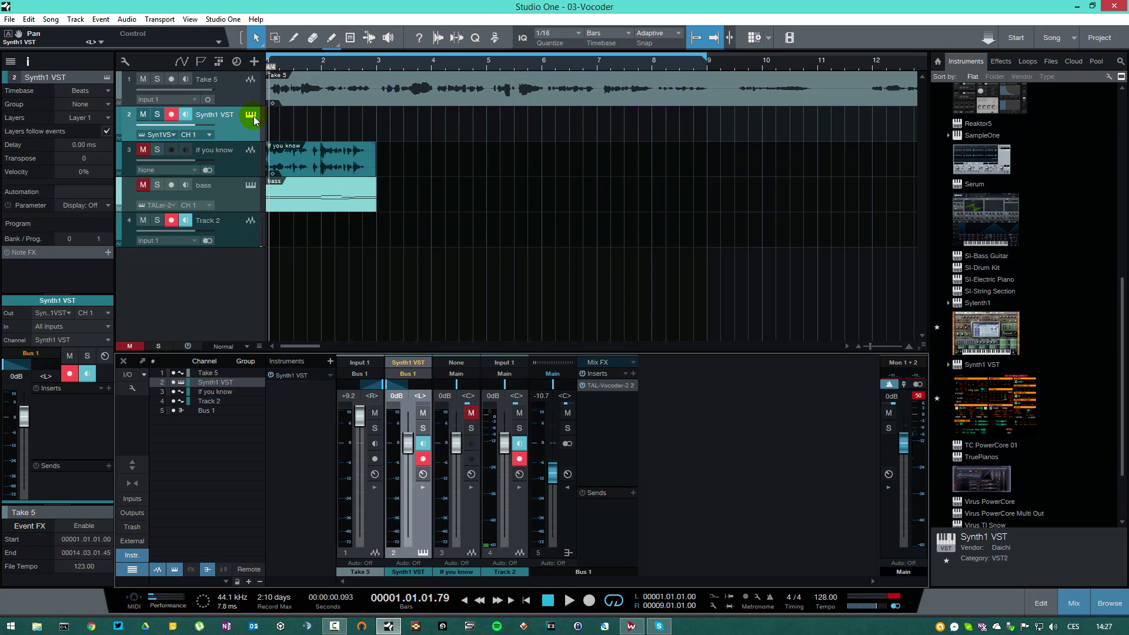
During playback, switch off the effect section in Synth1 and set the sub oscillator to a triangle wave with a gain of 53
key("space")
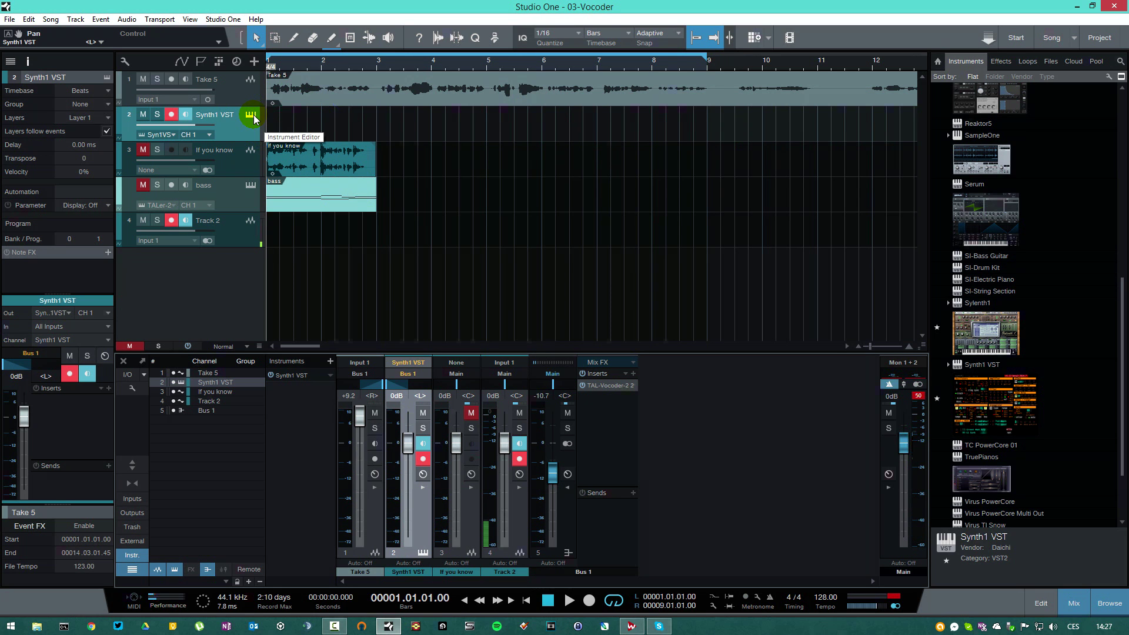
key("space")
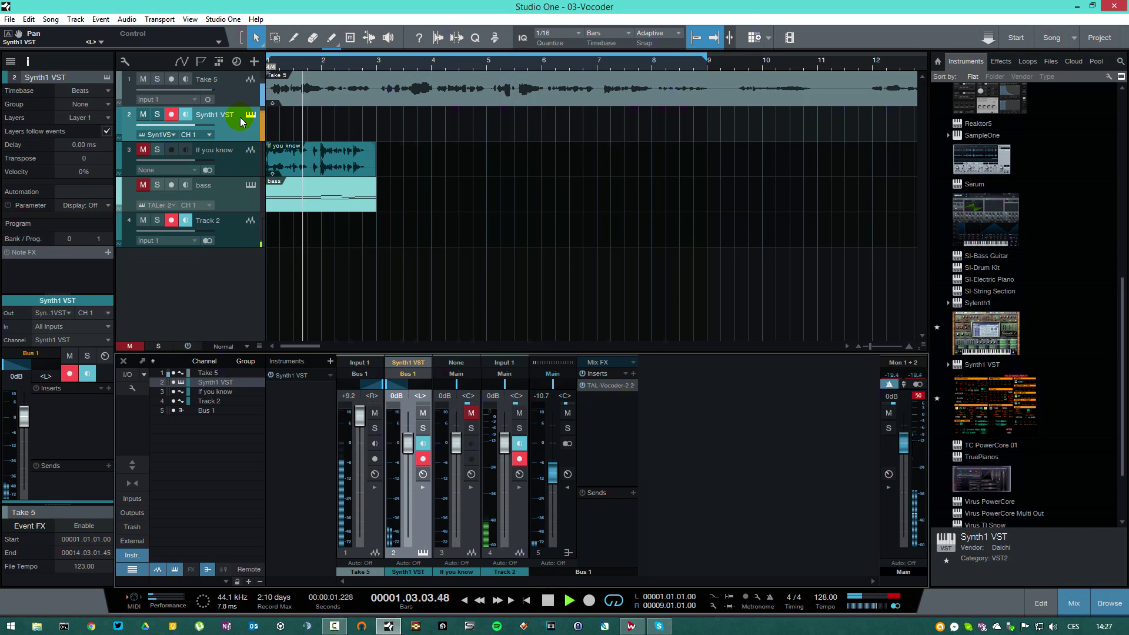
left_click(261, 120)
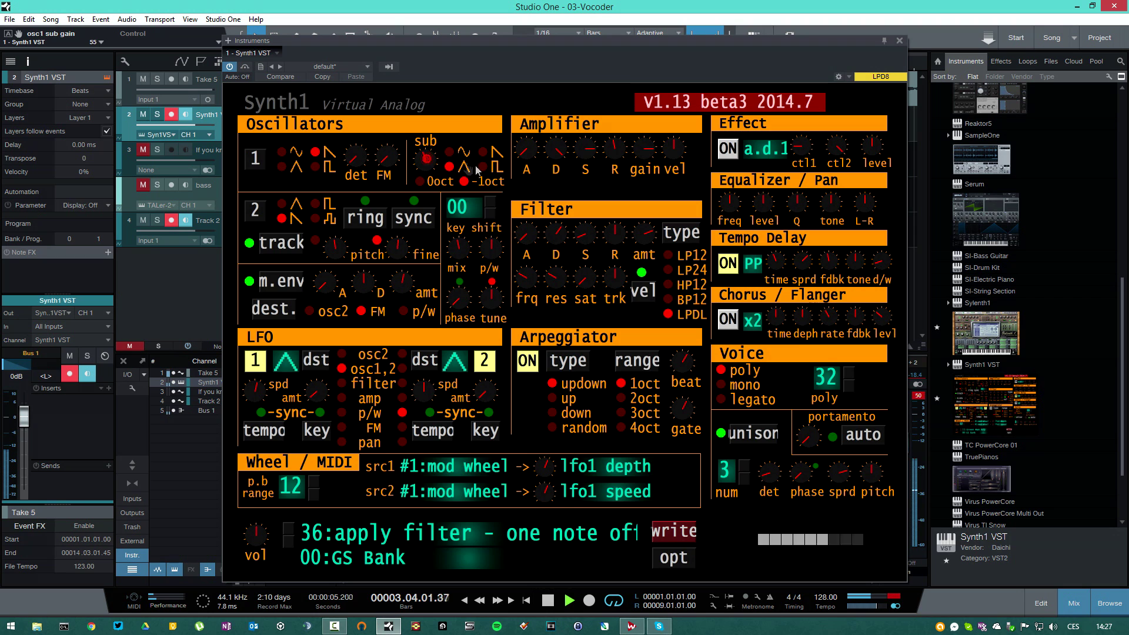
left_click(450, 169)
left_click_drag(424, 160, 423, 163)
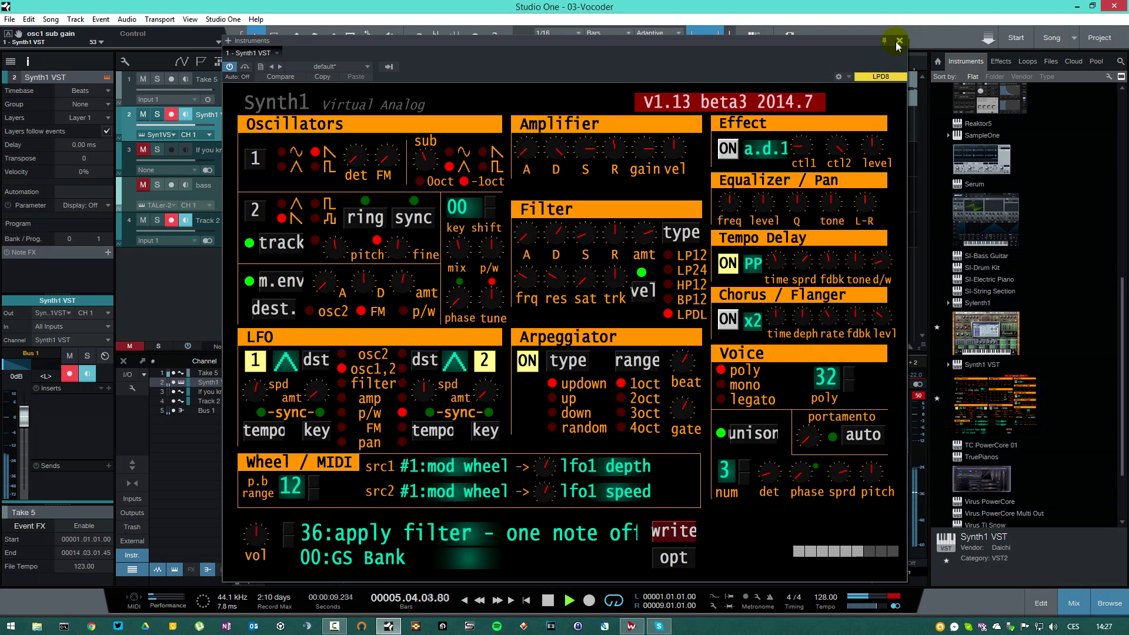
Set the Synth1 filter type to LP24 and its frequency to 56, and close the instrument window
left_click(670, 269)
left_click_drag(541, 289, 541, 285)
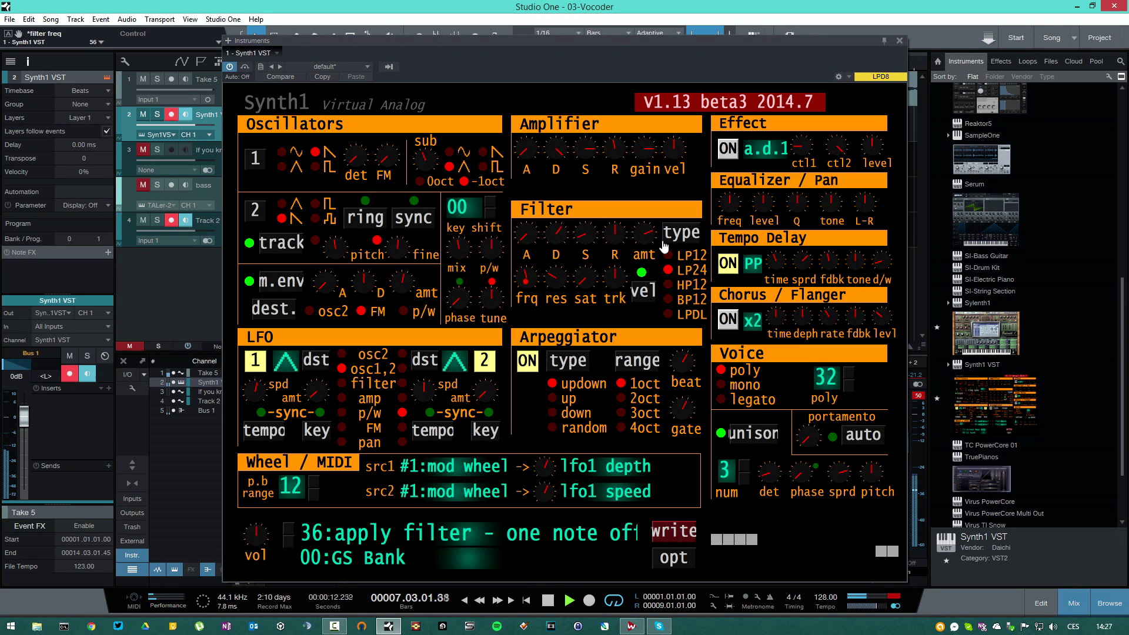
left_click(899, 40)
Raise the two lowest frequency bands of TAL-Vocoder-2 on Bus 1 to maximum and switch on its chorus
left_click(607, 385)
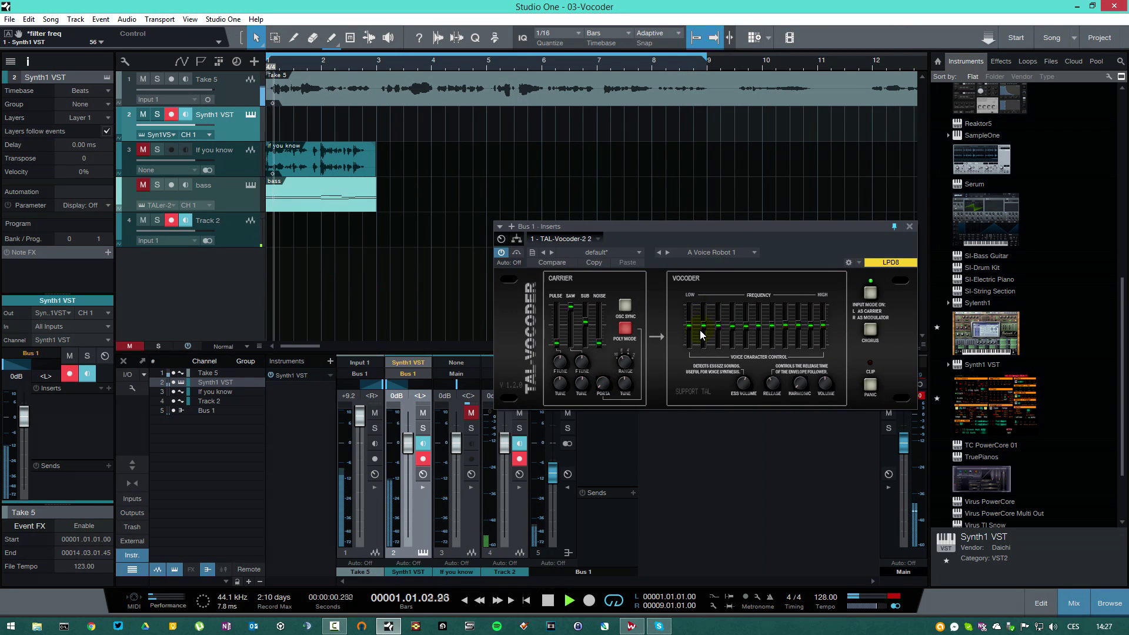
left_click_drag(703, 324, 701, 331)
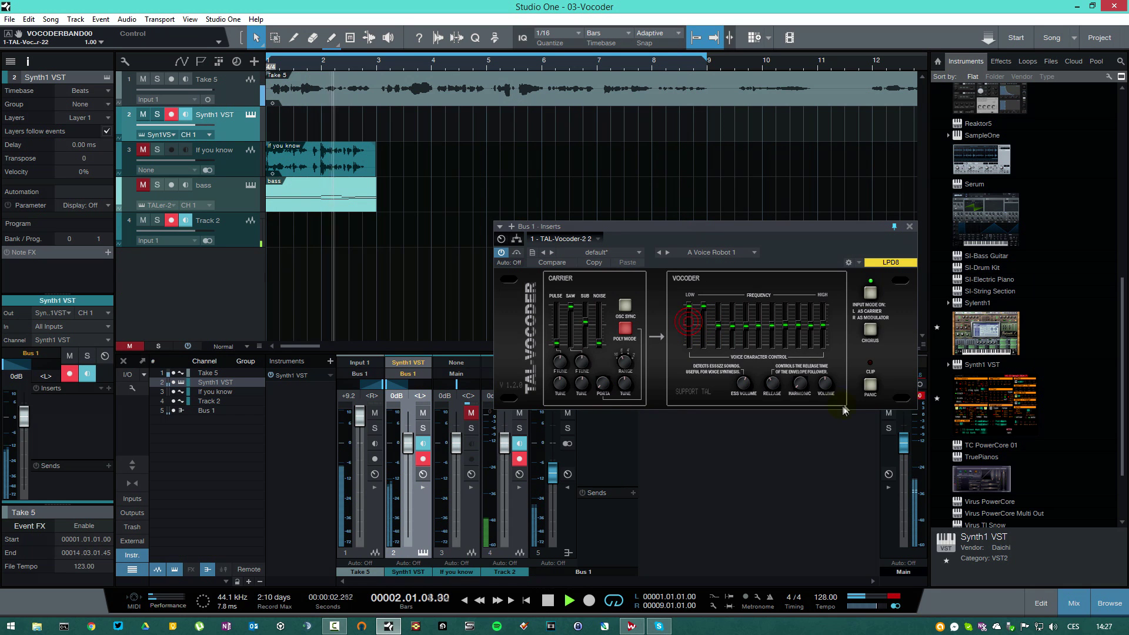
left_click(870, 329)
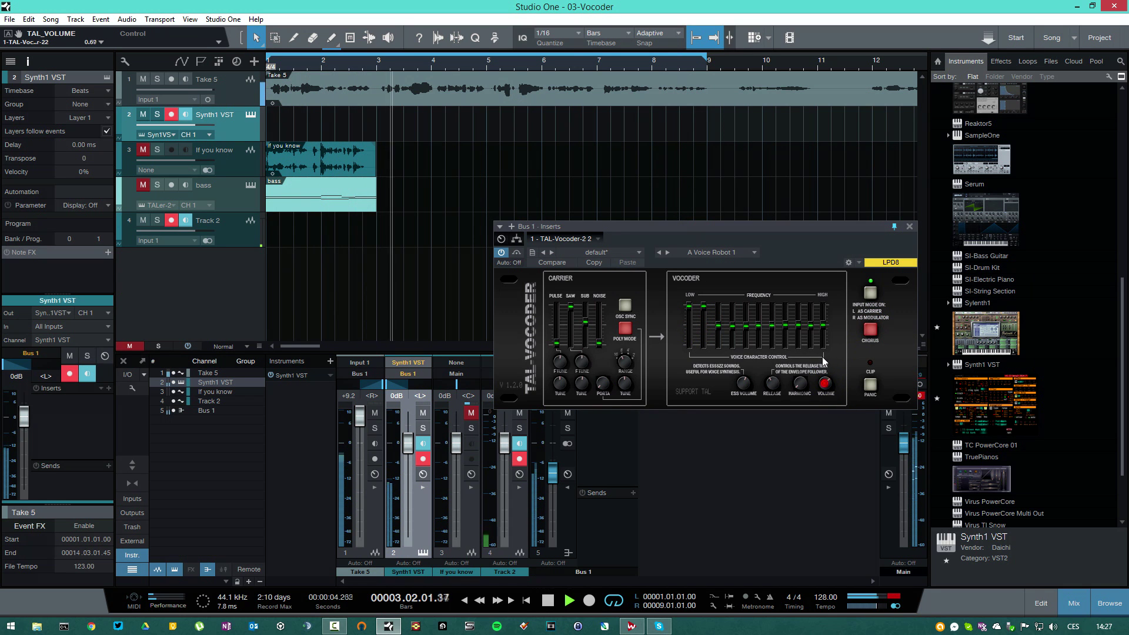
Lower the middle and high bands of TAL-Vocoder-2 into a rising slope, adjust its release, and close the plug-in window
mouse_move(732, 326)
left_mouse_down()
mouse_move(722, 332)
mouse_move(791, 340)
mouse_move(825, 326)
left_mouse_up()
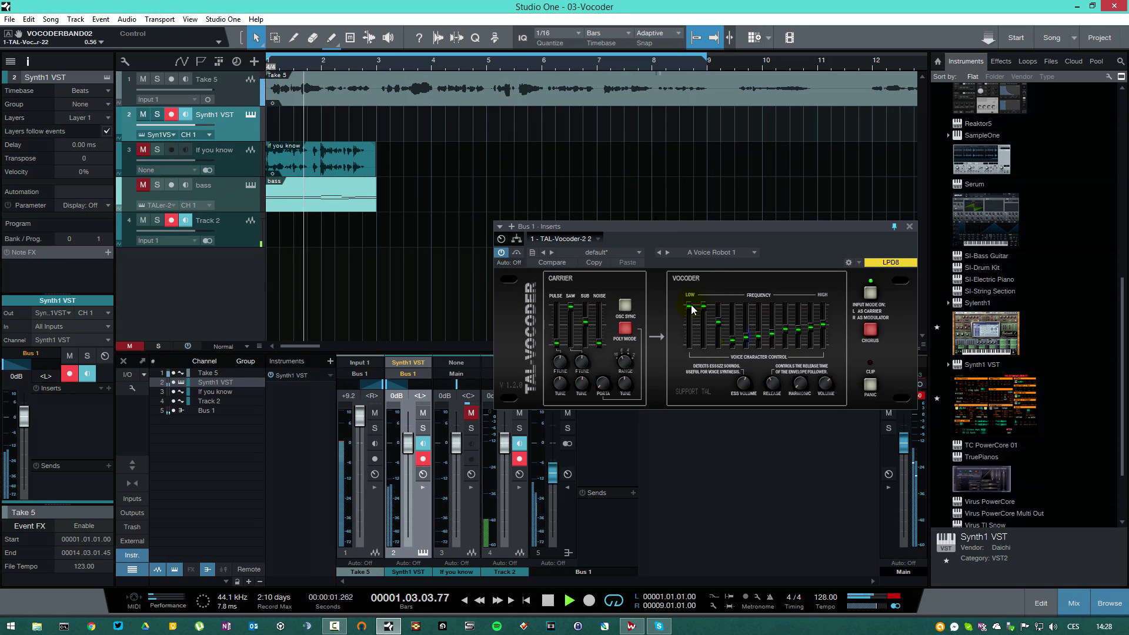
mouse_move(762, 388)
left_mouse_down()
mouse_move(772, 346)
mouse_move(775, 373)
left_mouse_up()
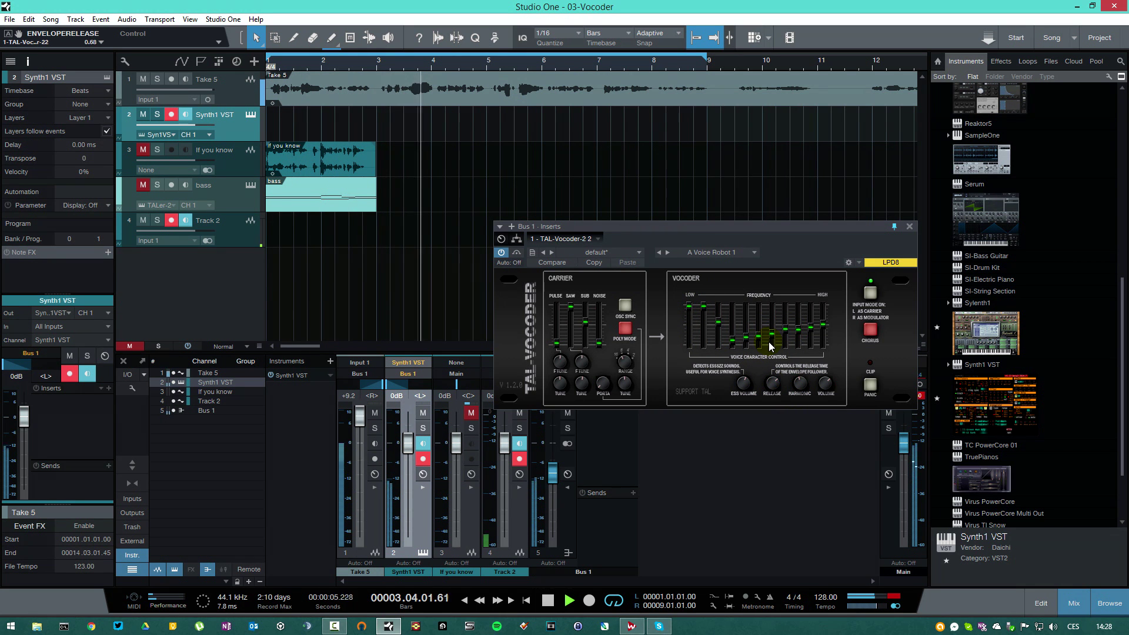
left_click(908, 226)
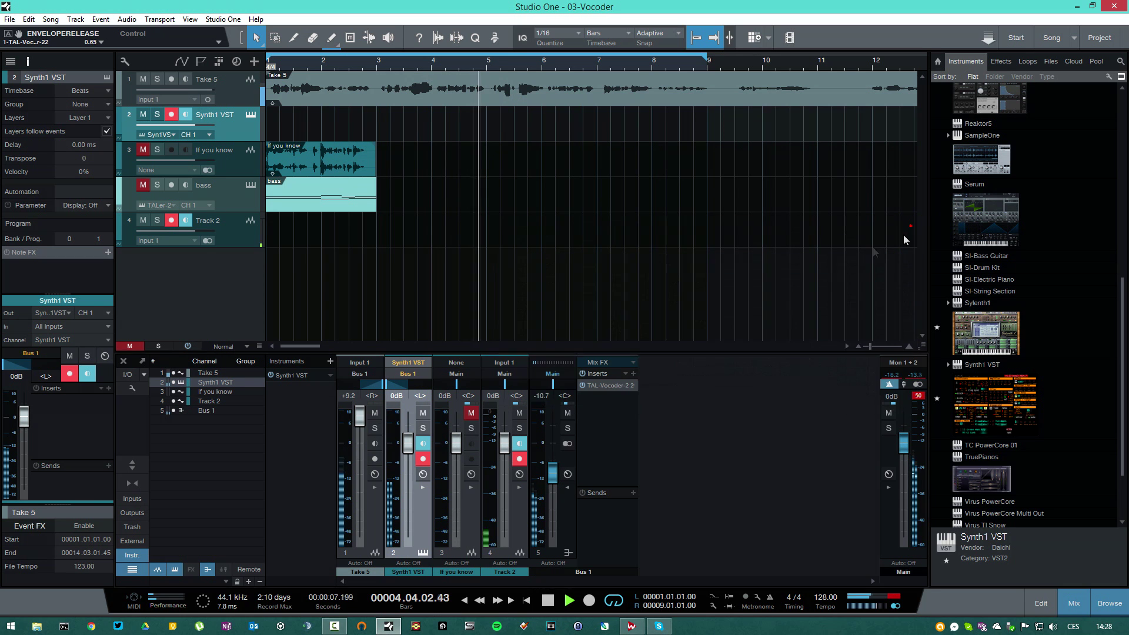
Insert Pro EQ after TAL-Vocoder-2 on Bus 1 and enable its low cut filter at 35 Hz
left_click(634, 373)
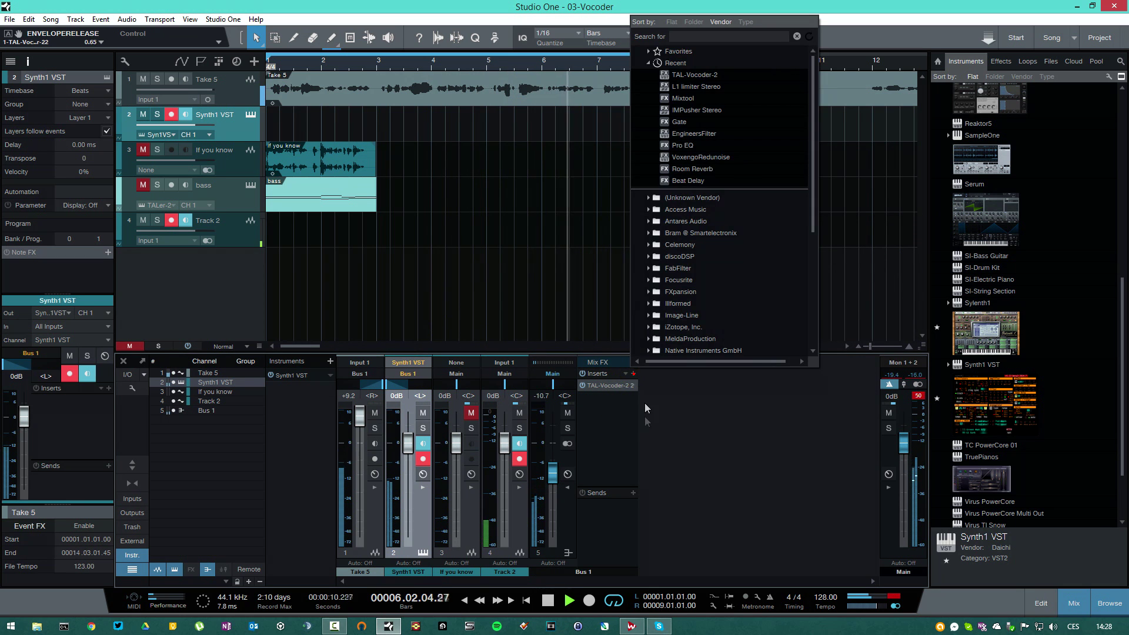
left_click(700, 146)
left_click(510, 517)
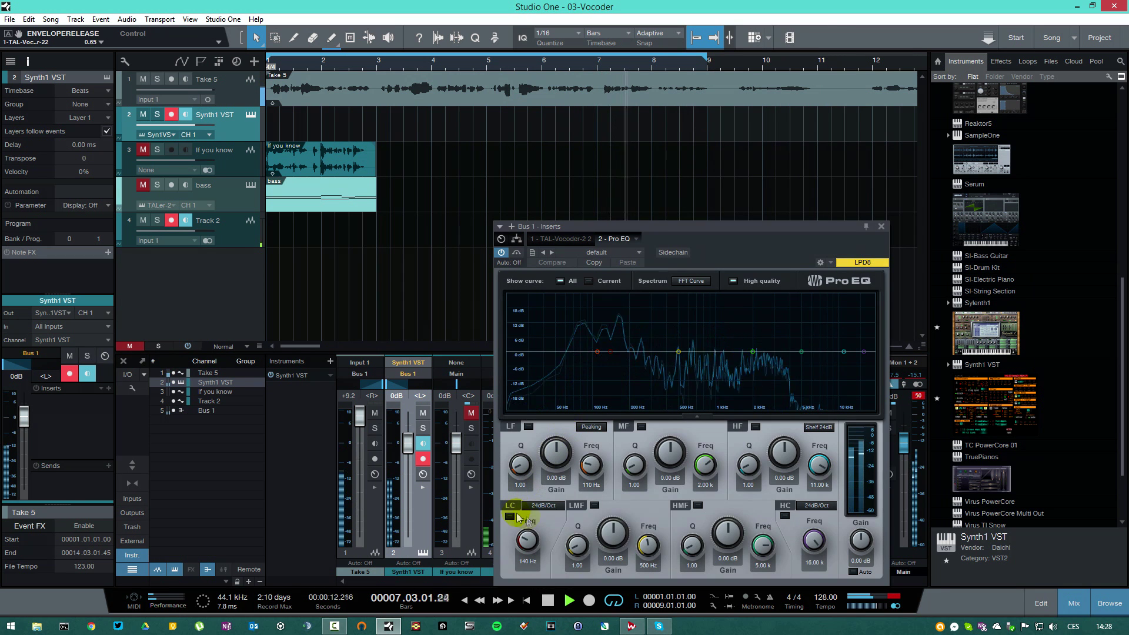
left_click(527, 561)
type("35")
key("Return")
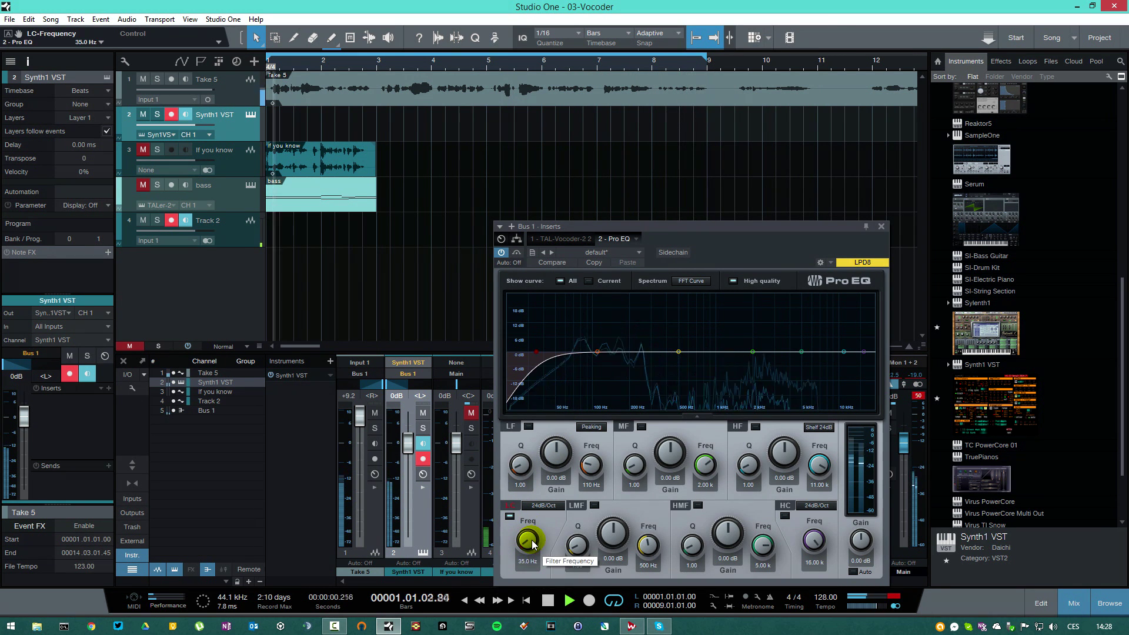
Boost the Pro EQ low-frequency band by about 5.88 dB at 83.6 Hz and narrow its Q
left_click_drag(597, 352, 577, 327)
scroll(577, 329, "up", 5)
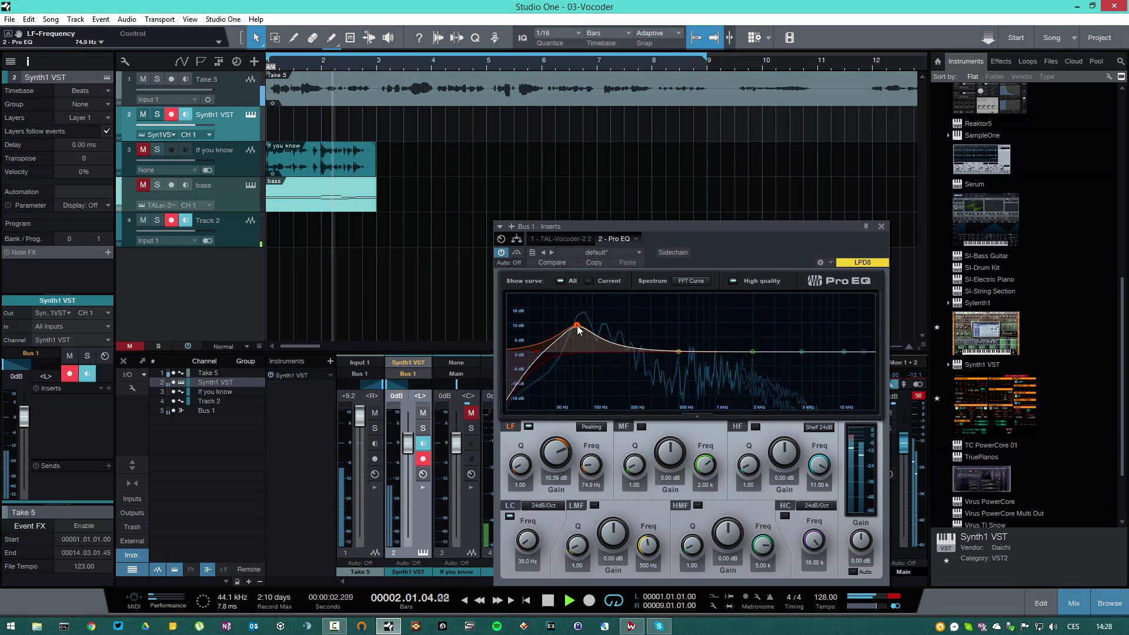
scroll(578, 333, "up", 5)
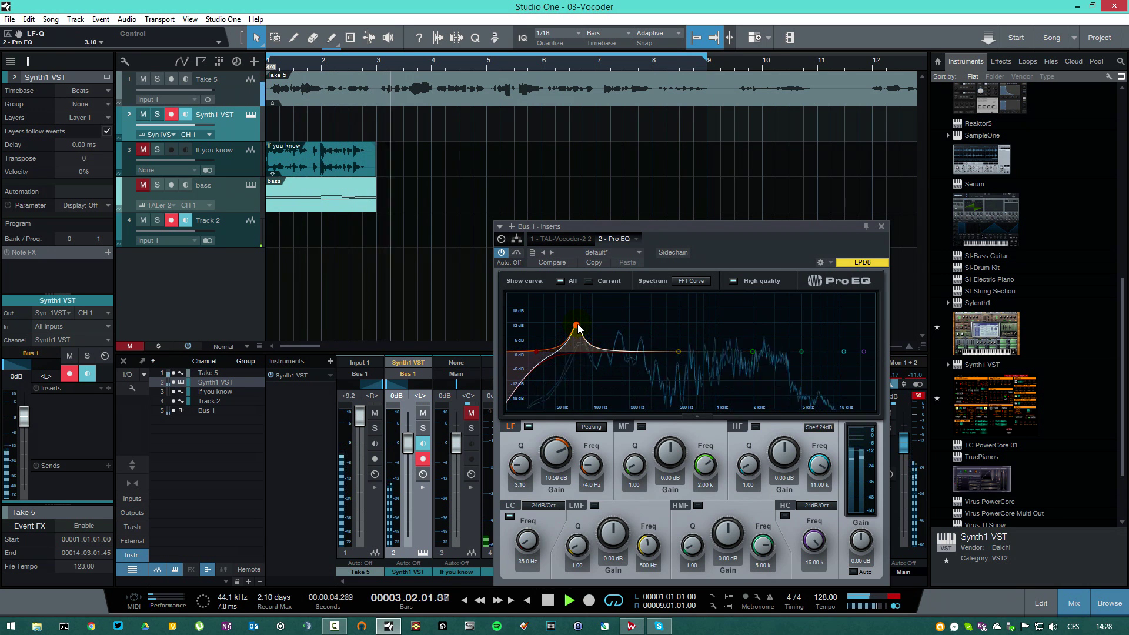
left_click_drag(578, 332, 584, 342)
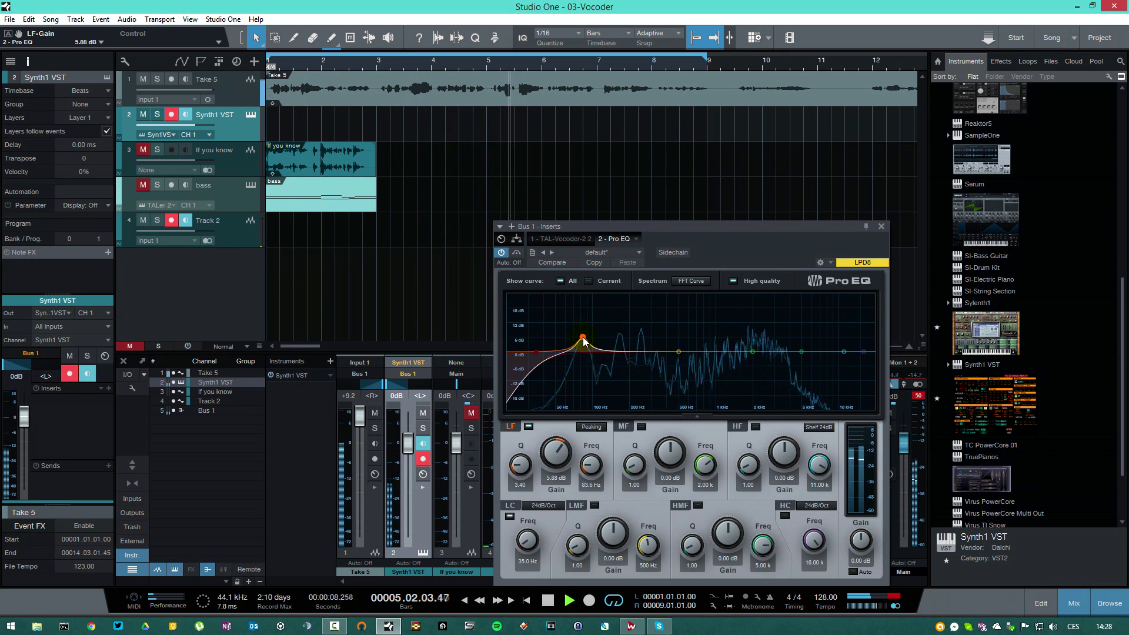
Add narrow Pro EQ cuts of about -8.21 dB at 162 Hz (LMF) and -5.67 dB at 248 Hz (MF)
left_click_drag(677, 353, 643, 316)
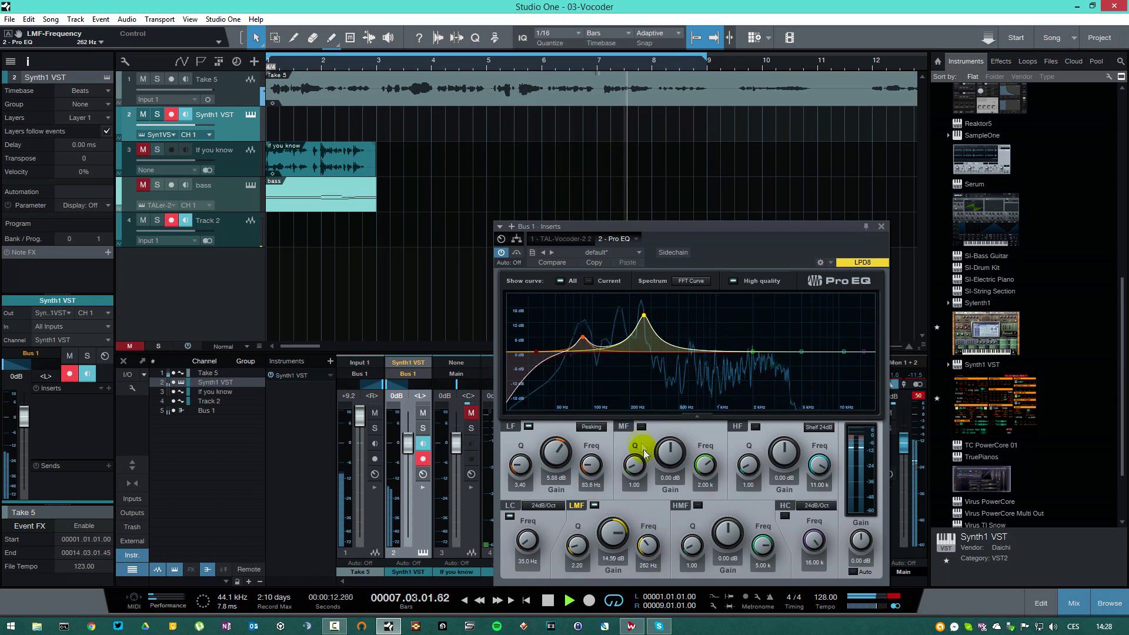
left_click_drag(577, 541, 614, 611)
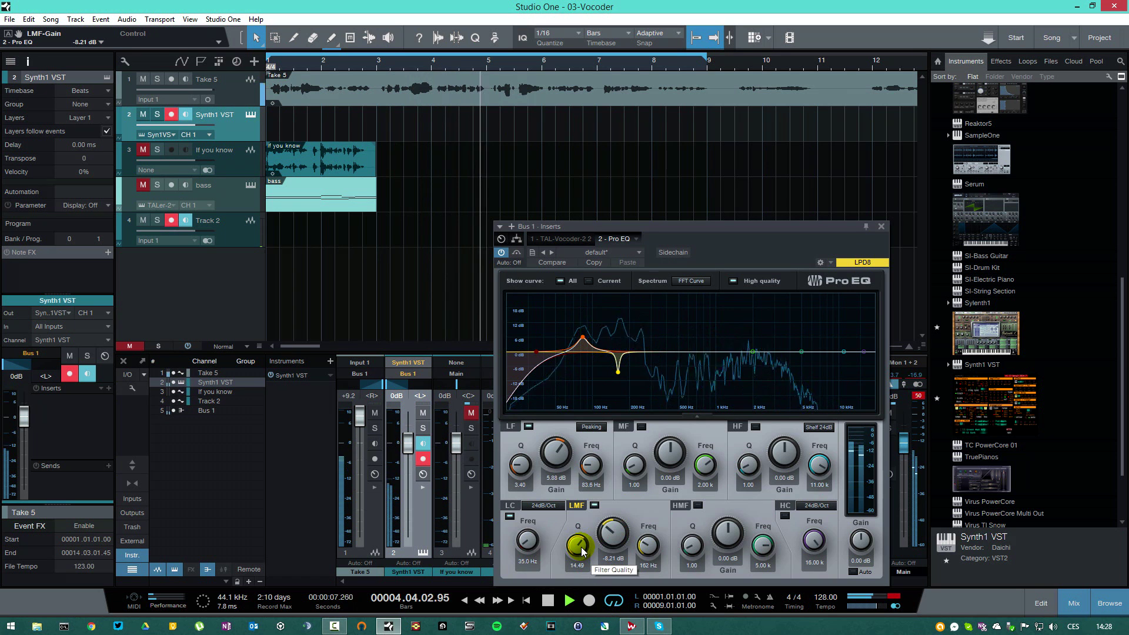
left_click_drag(759, 360, 675, 505)
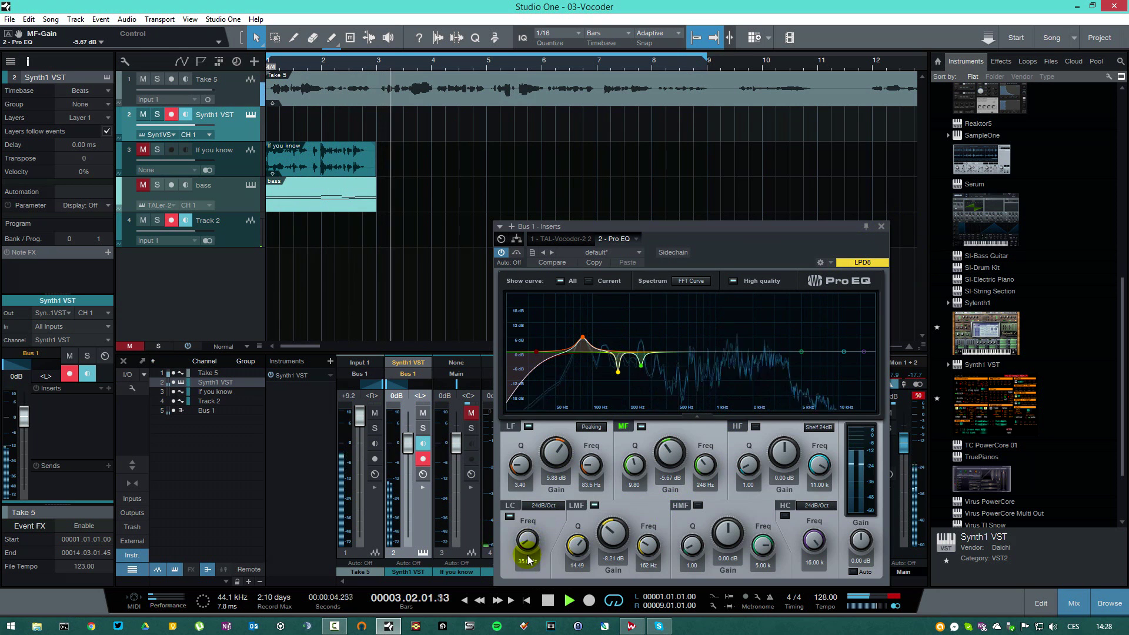
Set the low cut to 48dB/Oct at 40.2 Hz, raise the LF gain to 8.47 dB, and close Pro EQ
left_click(543, 506)
left_click(532, 542)
left_click_drag(531, 542, 528, 539)
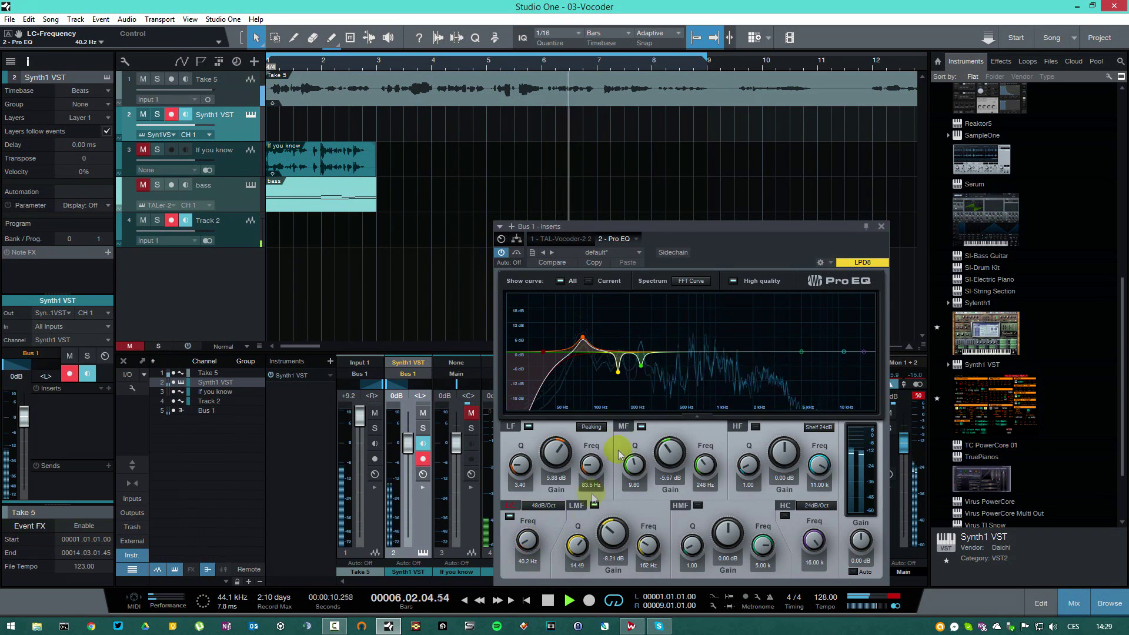
mouse_move(582, 338)
left_mouse_down()
mouse_move(564, 316)
mouse_move(583, 331)
left_mouse_up()
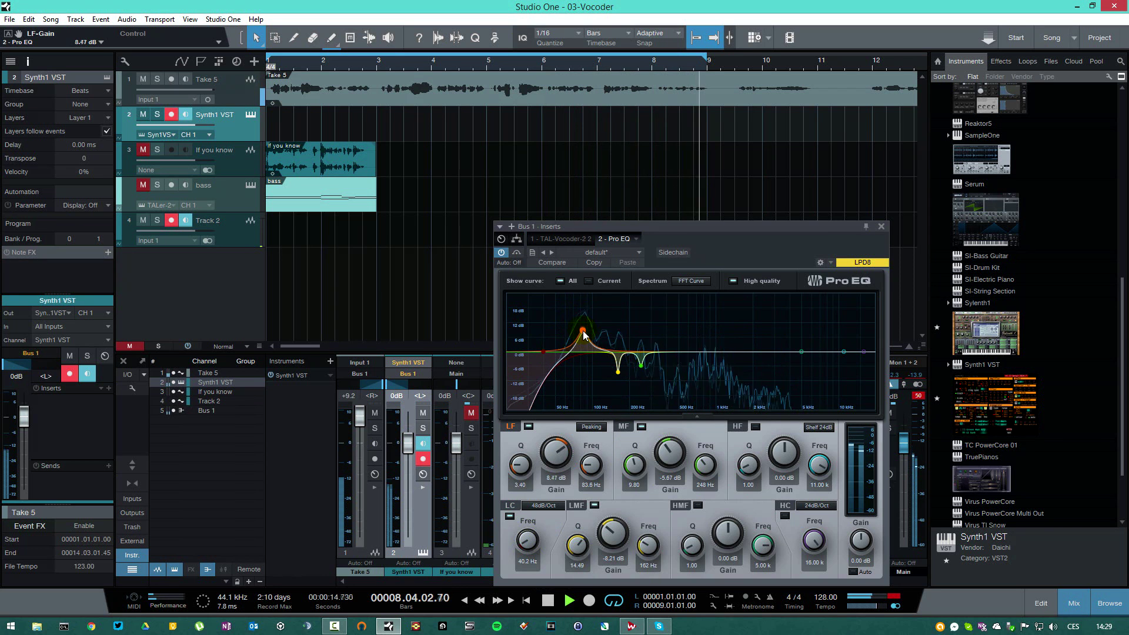
left_click(881, 226)
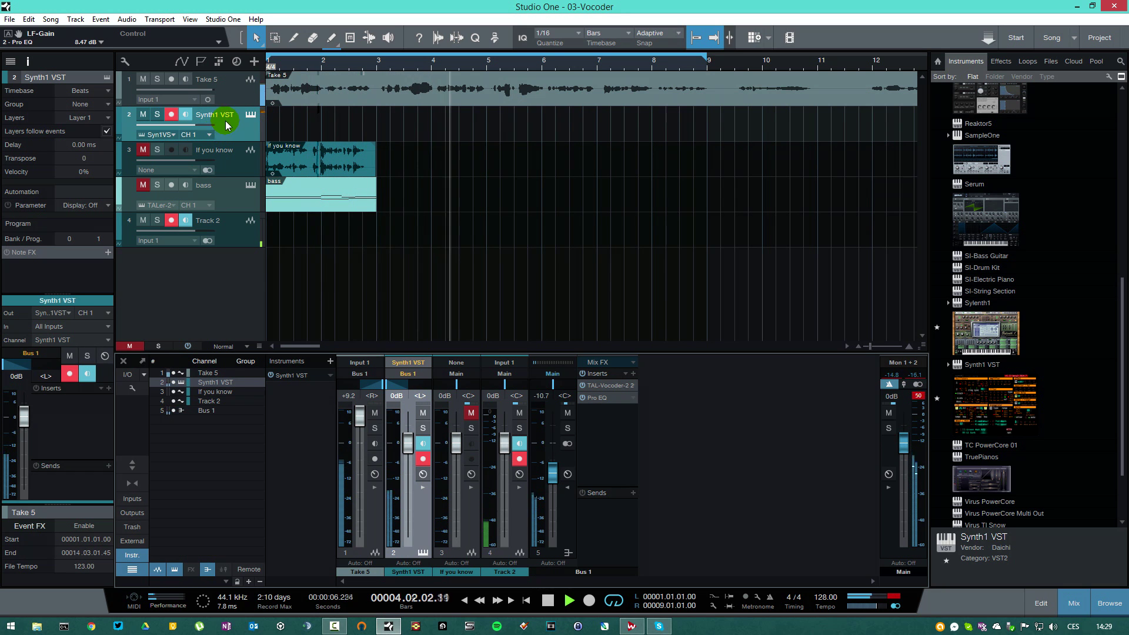
Stop playback, disarm Track 2, and record a four-bar Synth1 VST part from bar 1
key("space")
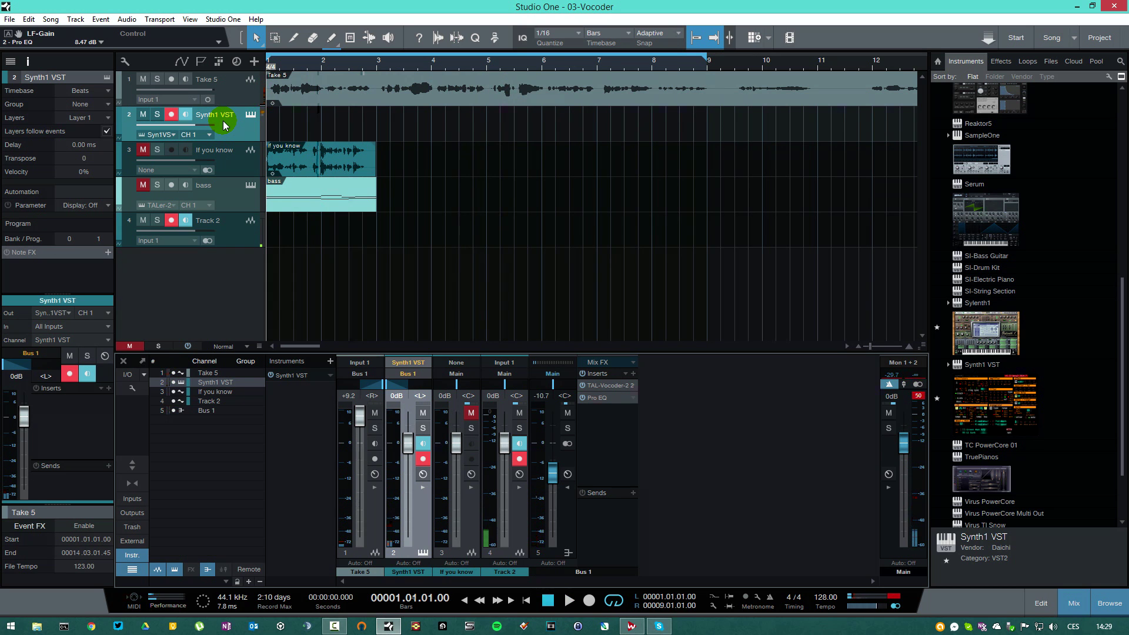
left_click(171, 221)
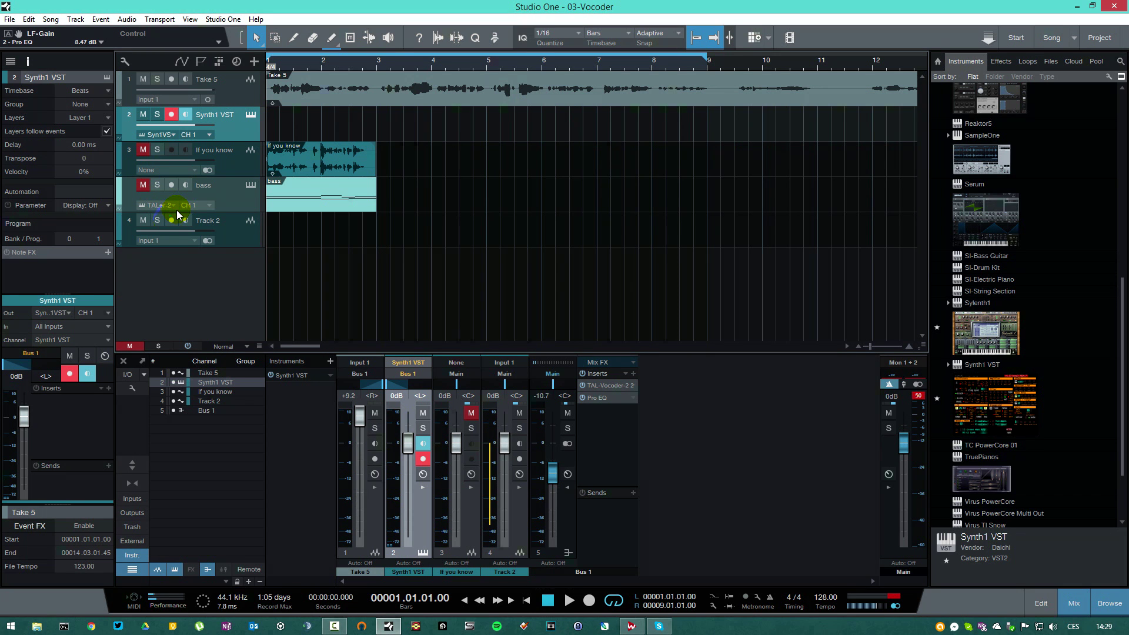
key("KP_Multiply")
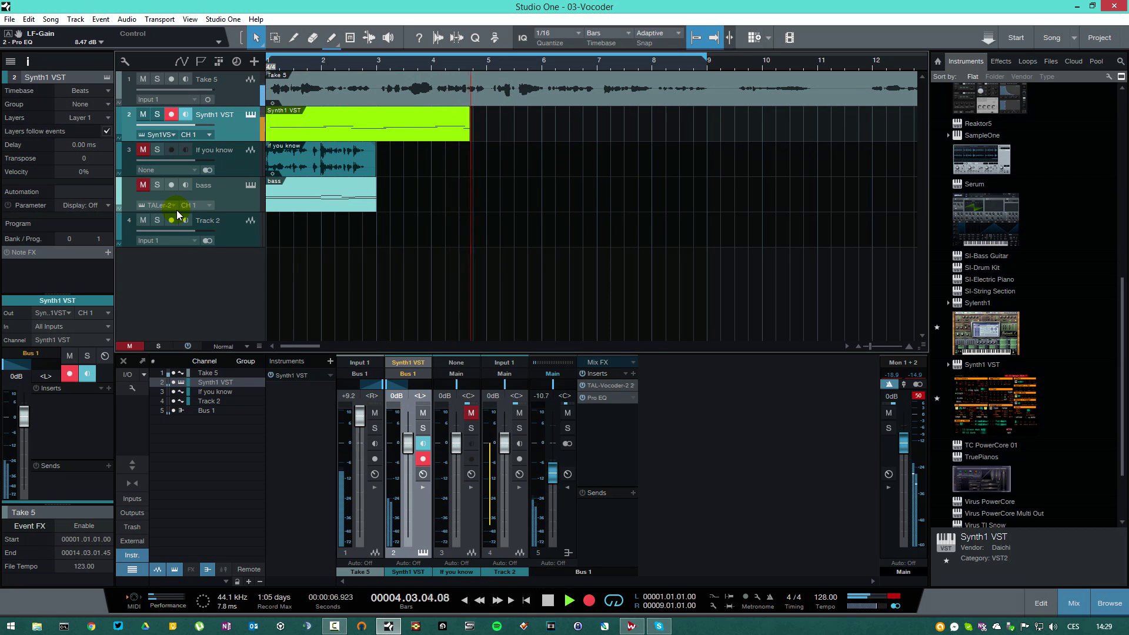
key("space")
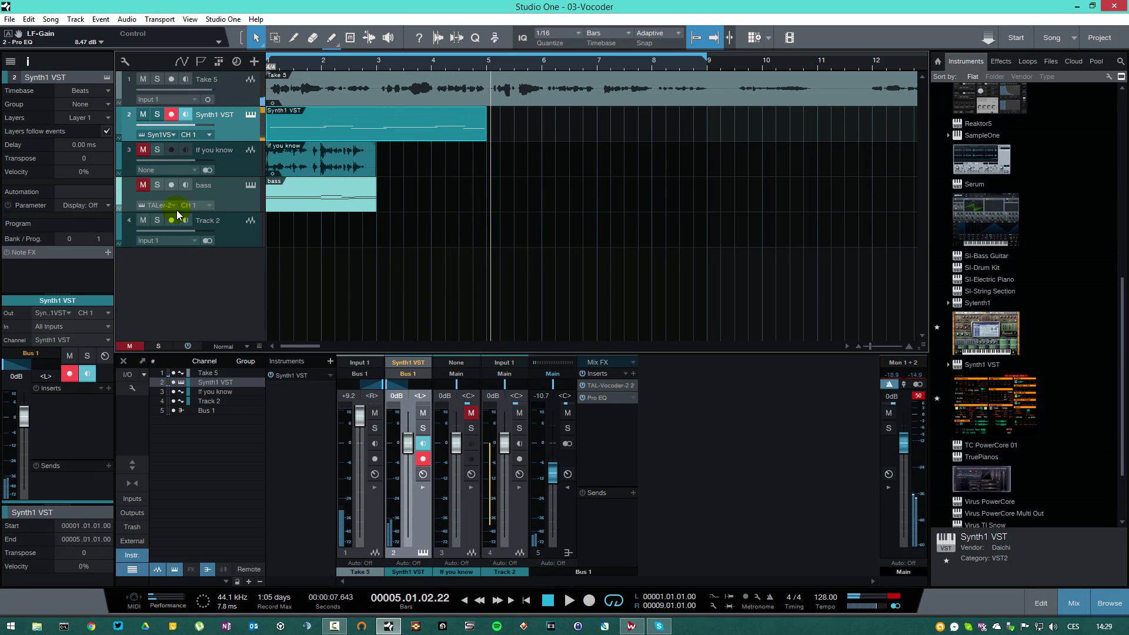
Edit the notes of the recorded Synth1 VST clip in the note editor and close the editor
double_click(313, 113)
mouse_move(288, 331)
left_mouse_down()
mouse_move(270, 329)
mouse_move(415, 334)
mouse_move(429, 302)
mouse_move(575, 312)
mouse_move(501, 312)
mouse_move(581, 346)
left_mouse_up()
double_click(436, 302)
left_click(514, 345)
key("F2")
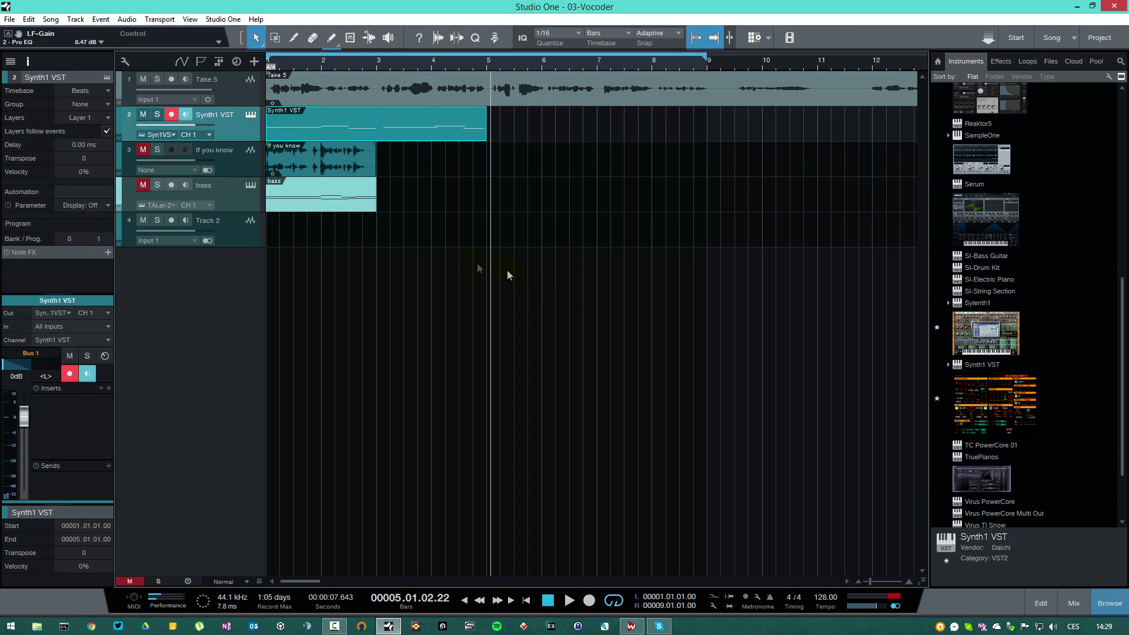
Split the Synth1 VST clip at bar 3 and duplicate a two-bar part to fill the track up to bar 9
left_click(377, 126, "alt")
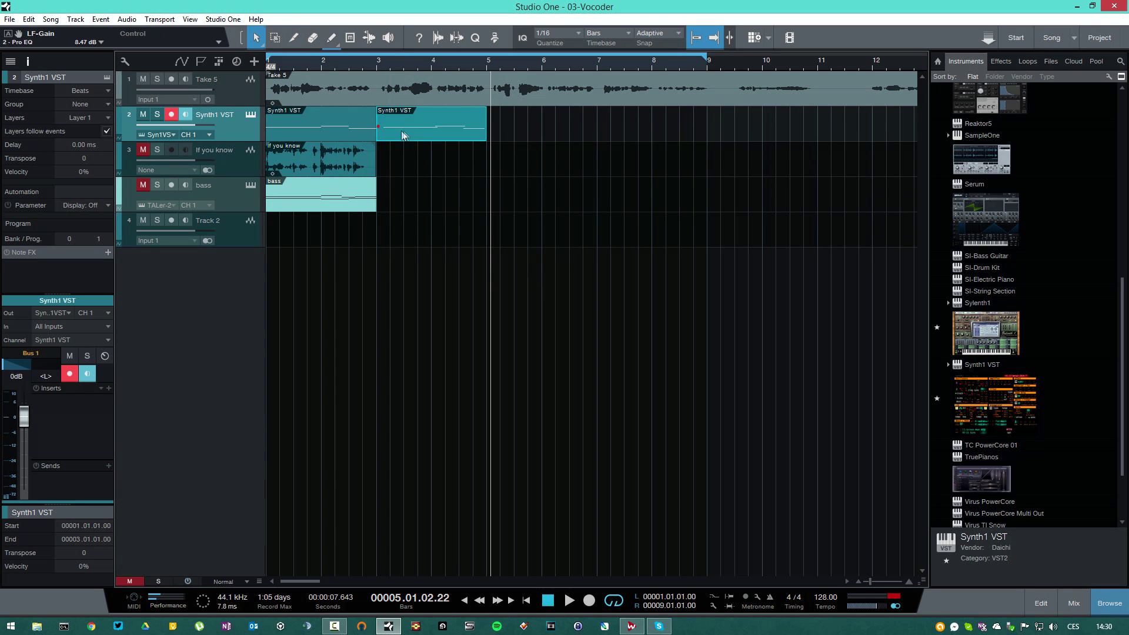
key("d")
key("d")
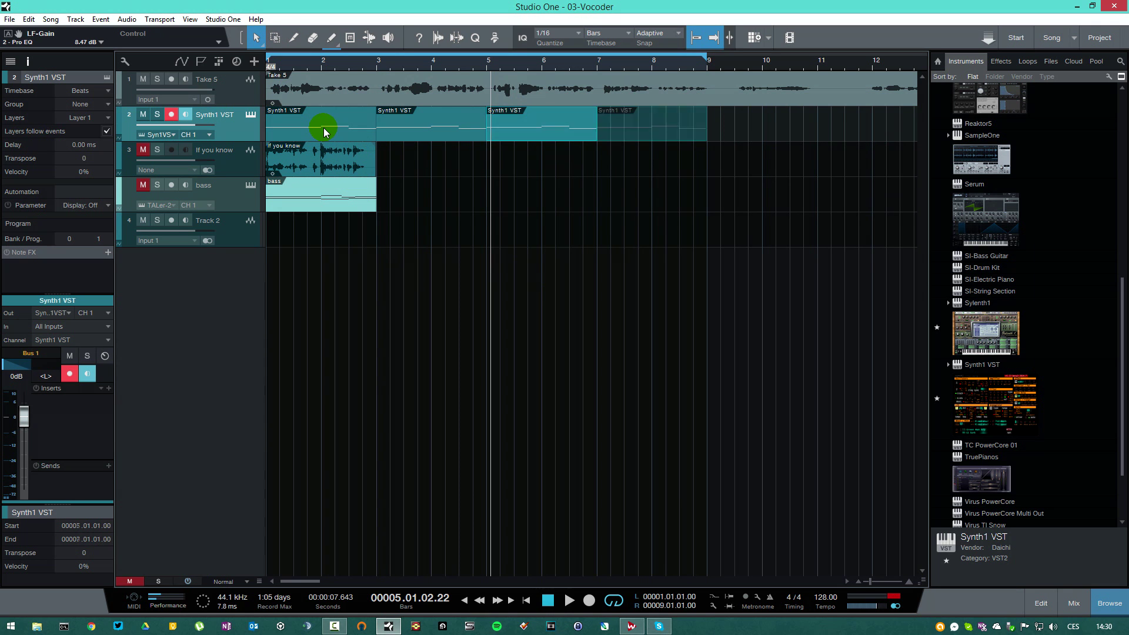
During playback from the start, set the Synth1 filter frequency to 47, adjust the arpeggiator gate, and switch off the tempo delay
key("comma")
key("space")
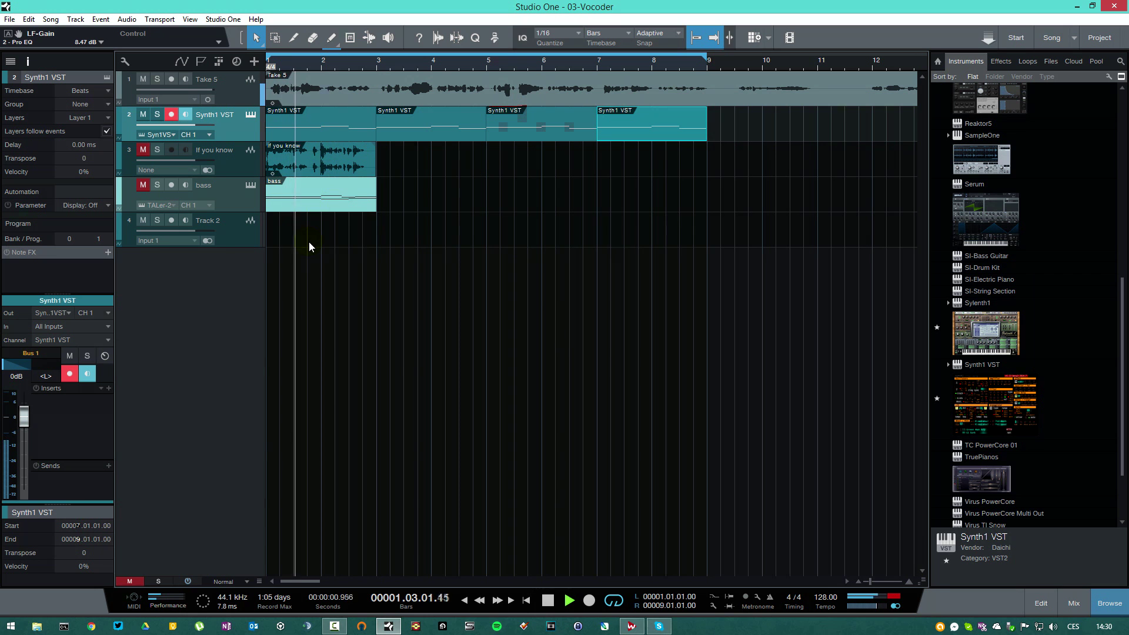
left_click(250, 114)
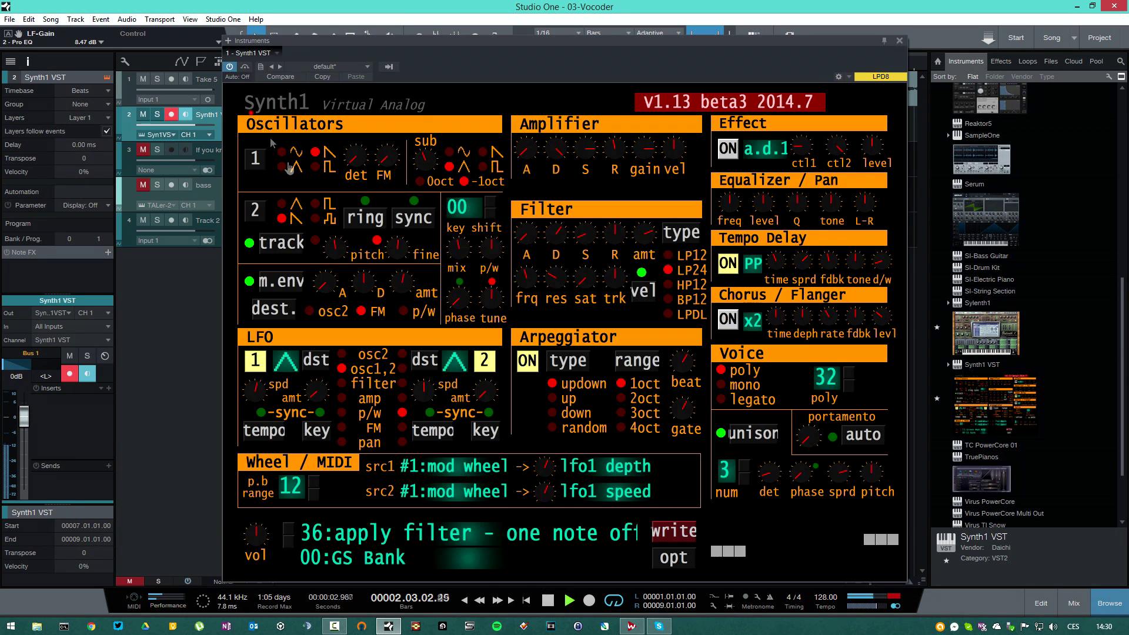
left_click(519, 287)
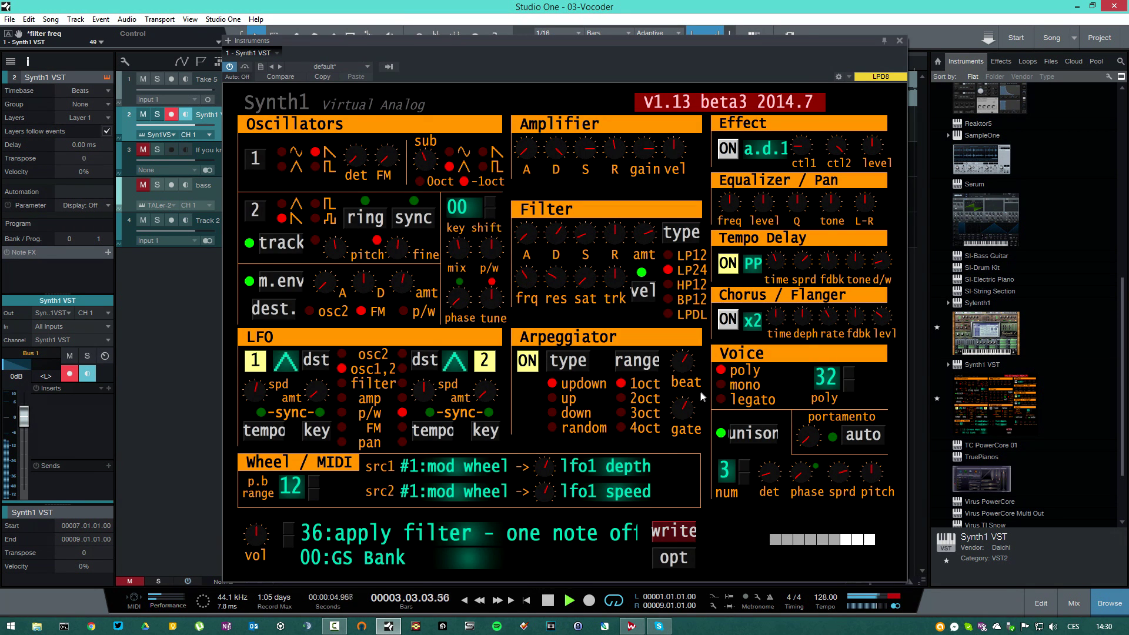
left_click_drag(688, 414, 688, 432)
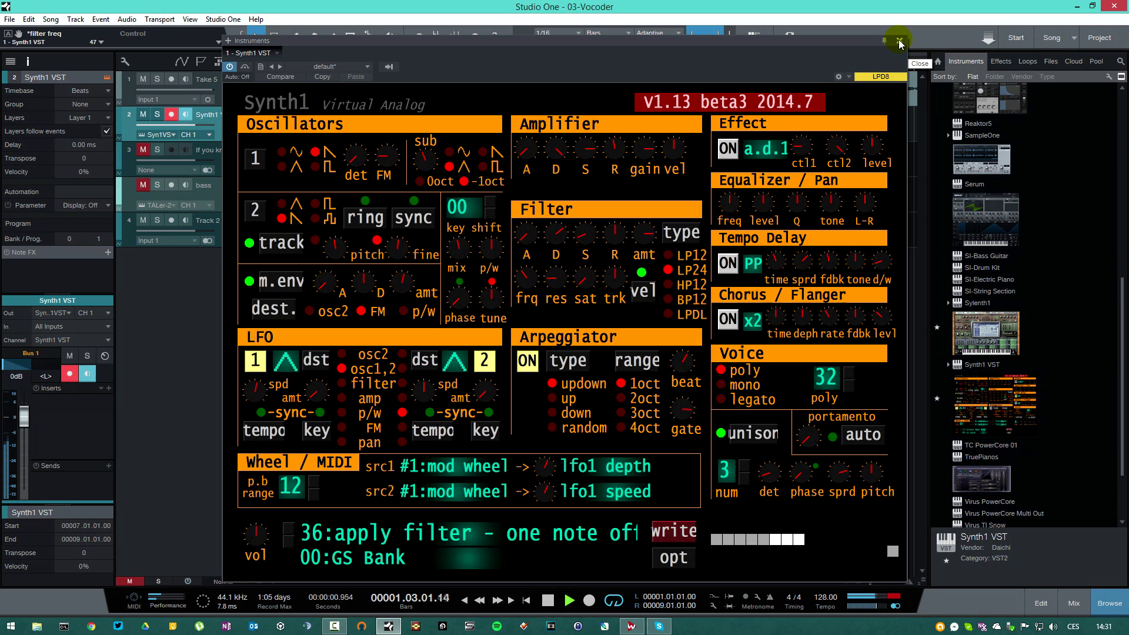
Turn on monitoring for Track 2, set the Synth1 portamento time to 37 during playback, and close the instrument window
left_click(172, 221)
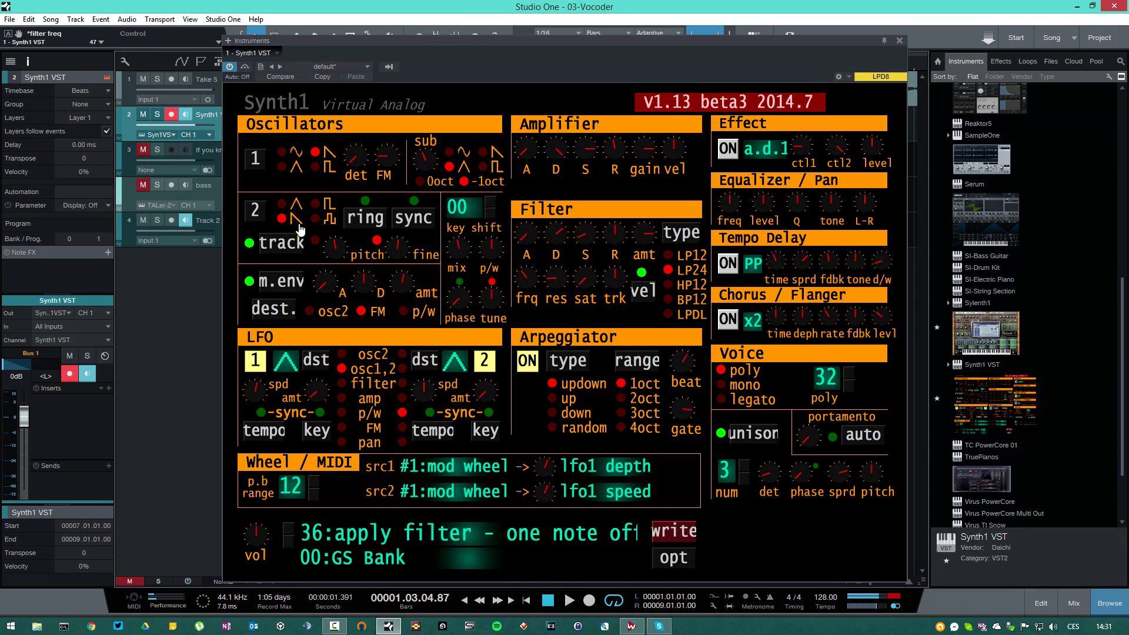
left_click(807, 435)
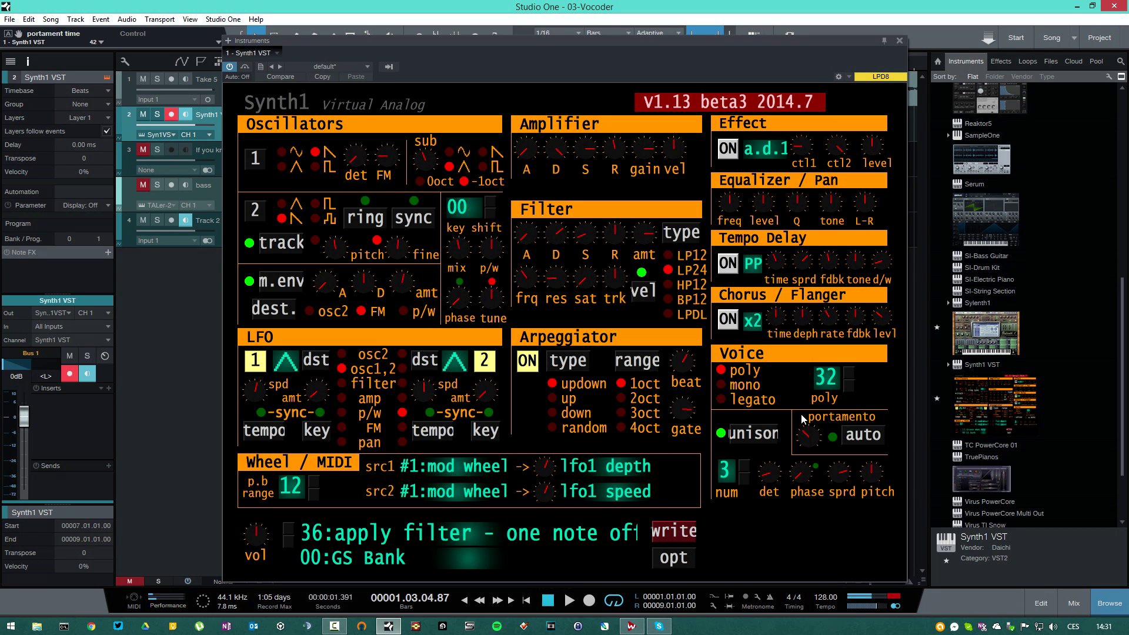
key("space")
mouse_move(810, 435)
left_click_drag(810, 437, 810, 441)
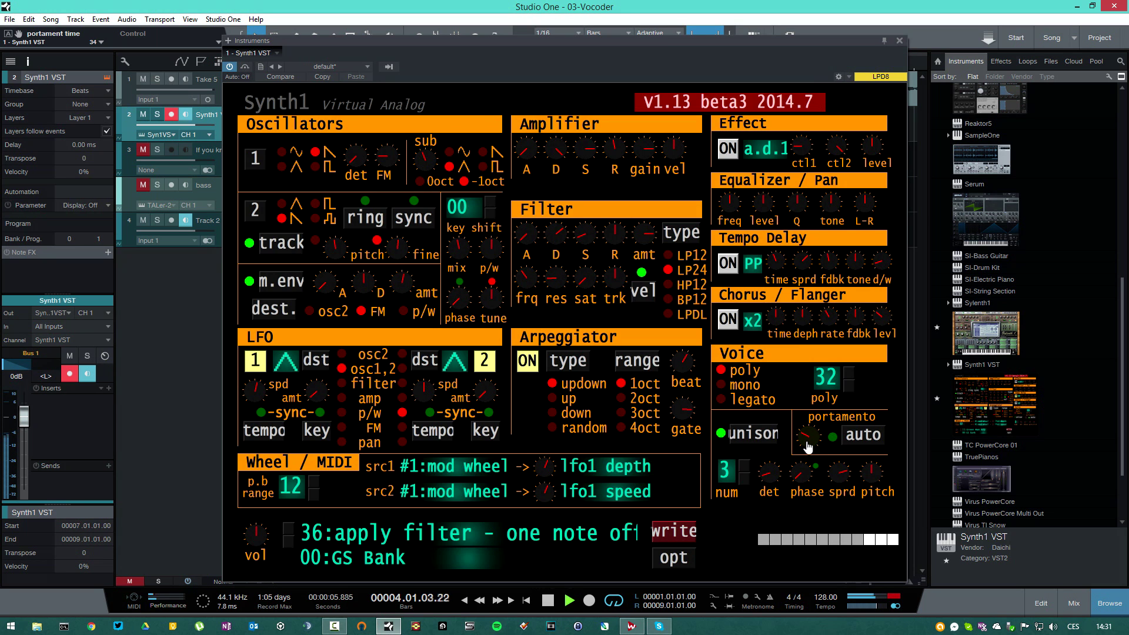
mouse_move(808, 447)
left_mouse_down()
mouse_move(805, 483)
mouse_move(810, 438)
left_mouse_up()
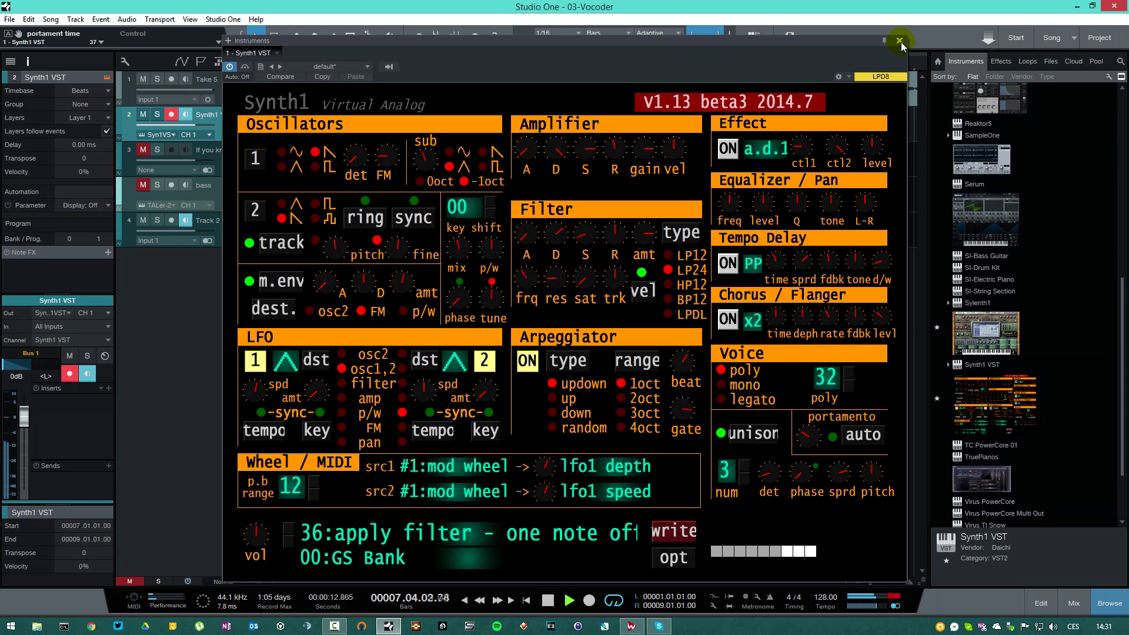
key("space")
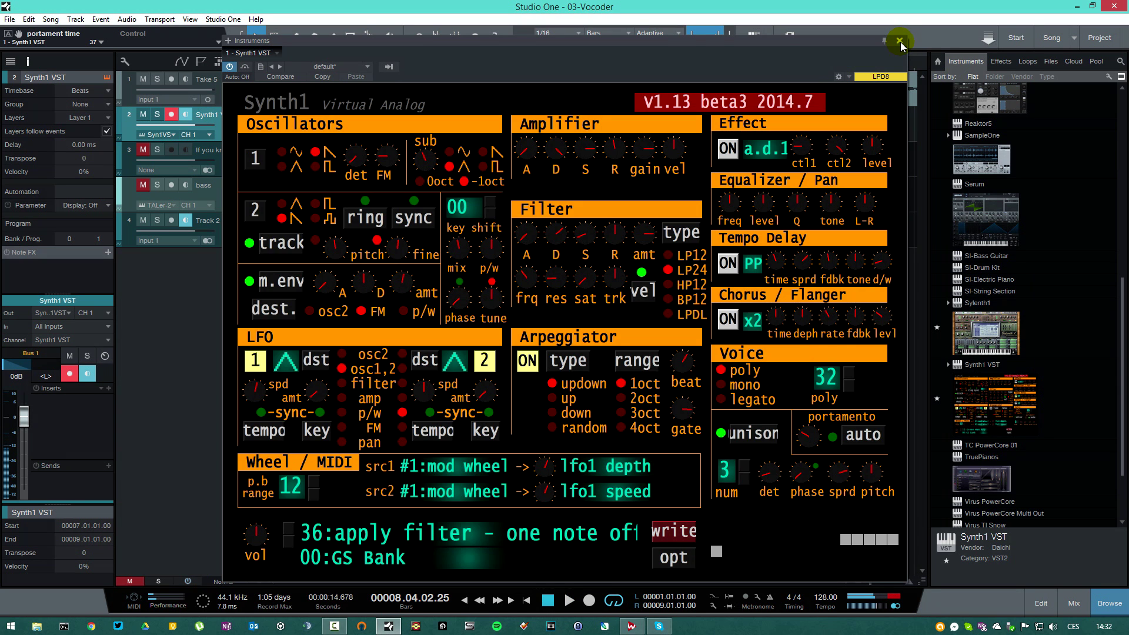
left_click(900, 40)
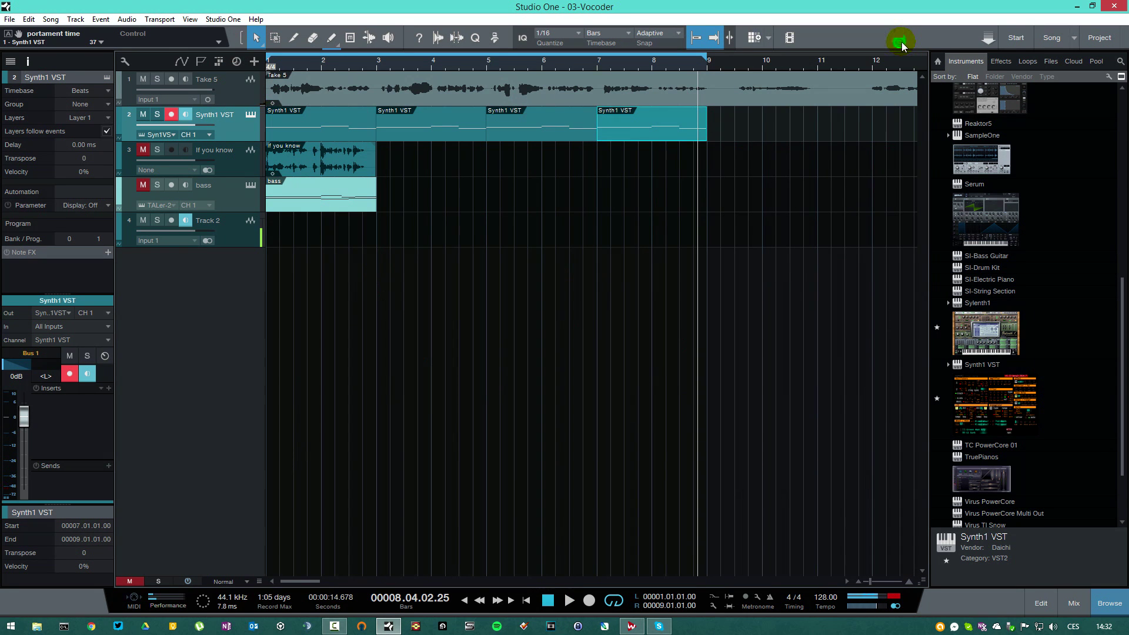